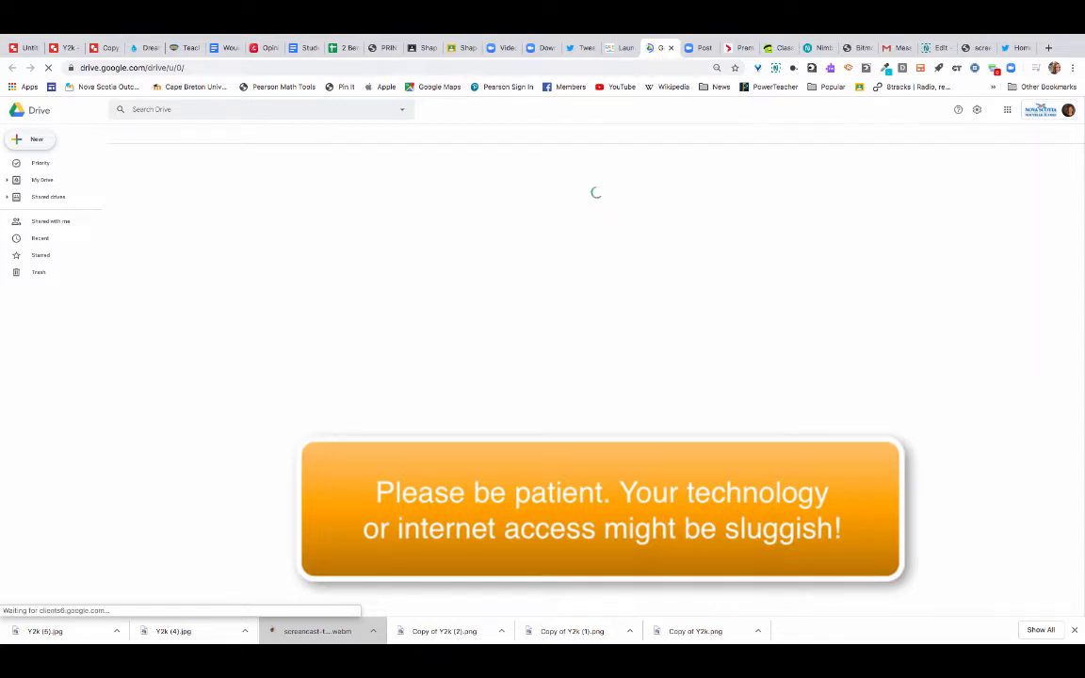
Create a new blank Google Form from My Drive
key("c")
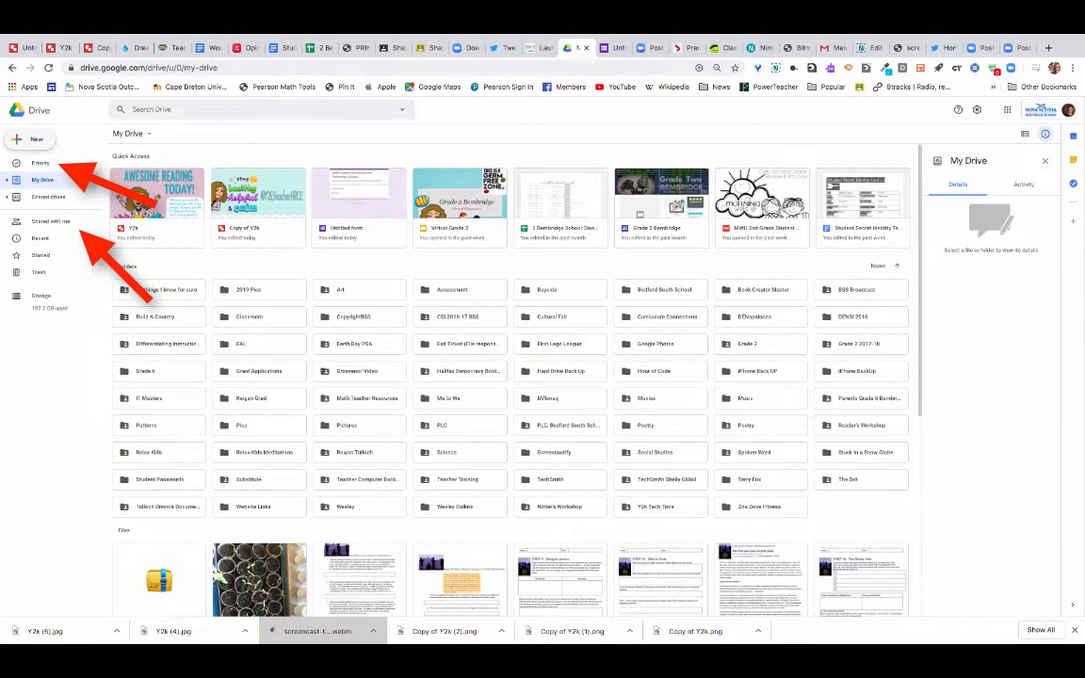
left_click(30, 139)
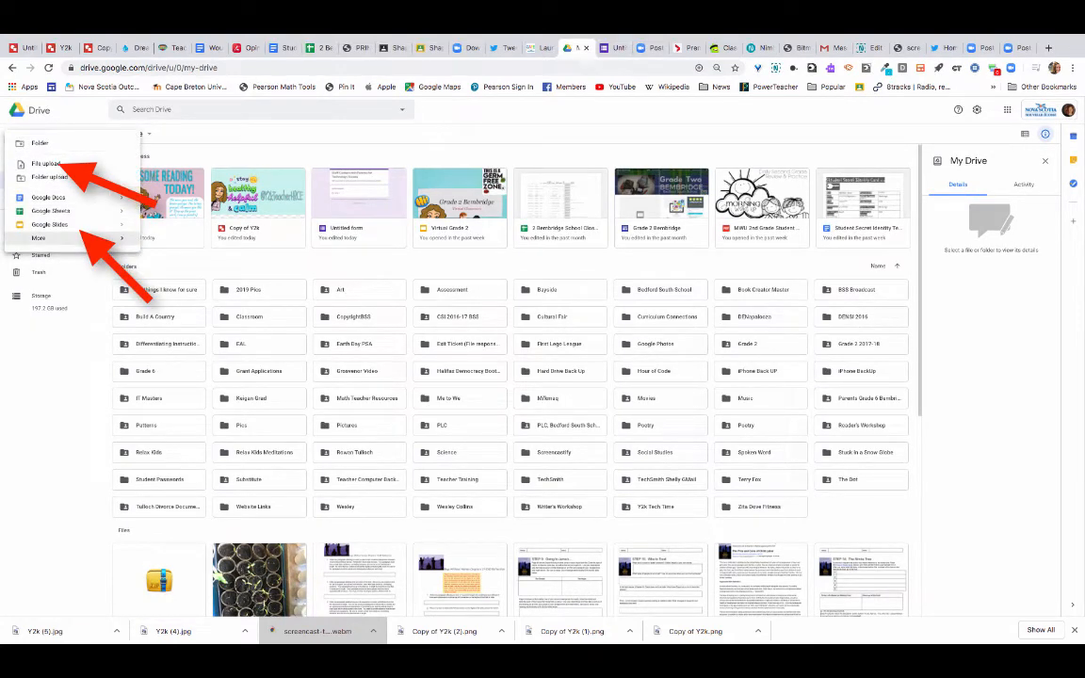
left_click(37, 238)
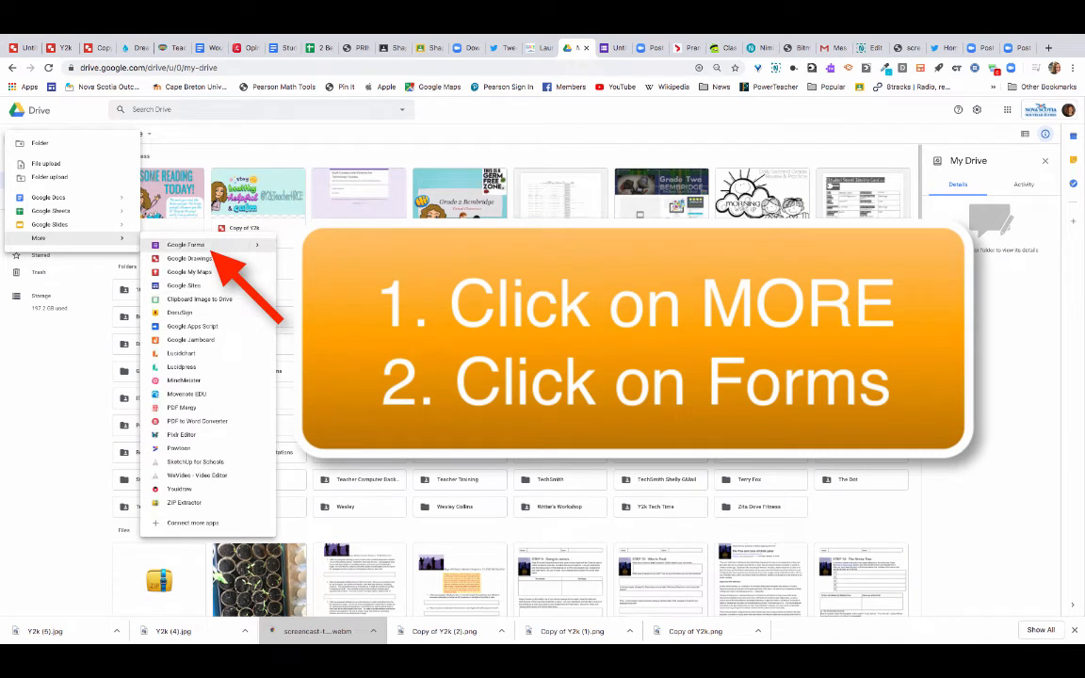
left_click(186, 245)
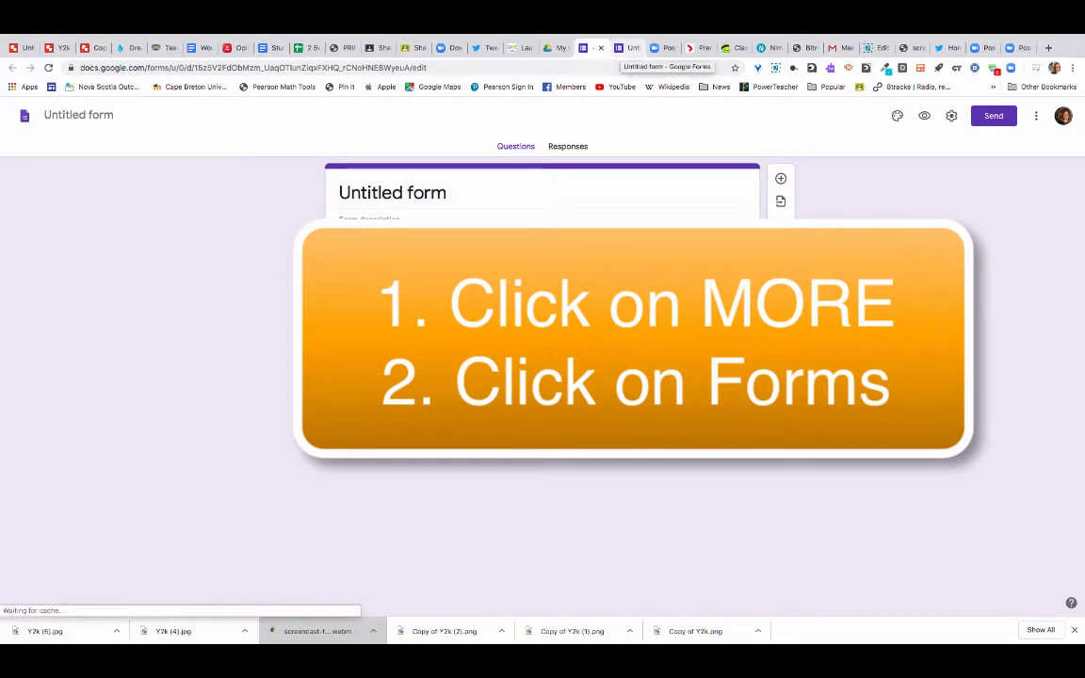
In the other untitled form, complete the description: "Staff were directed to contact all parents to find out if their students have technology and internet access."
left_click(623, 48)
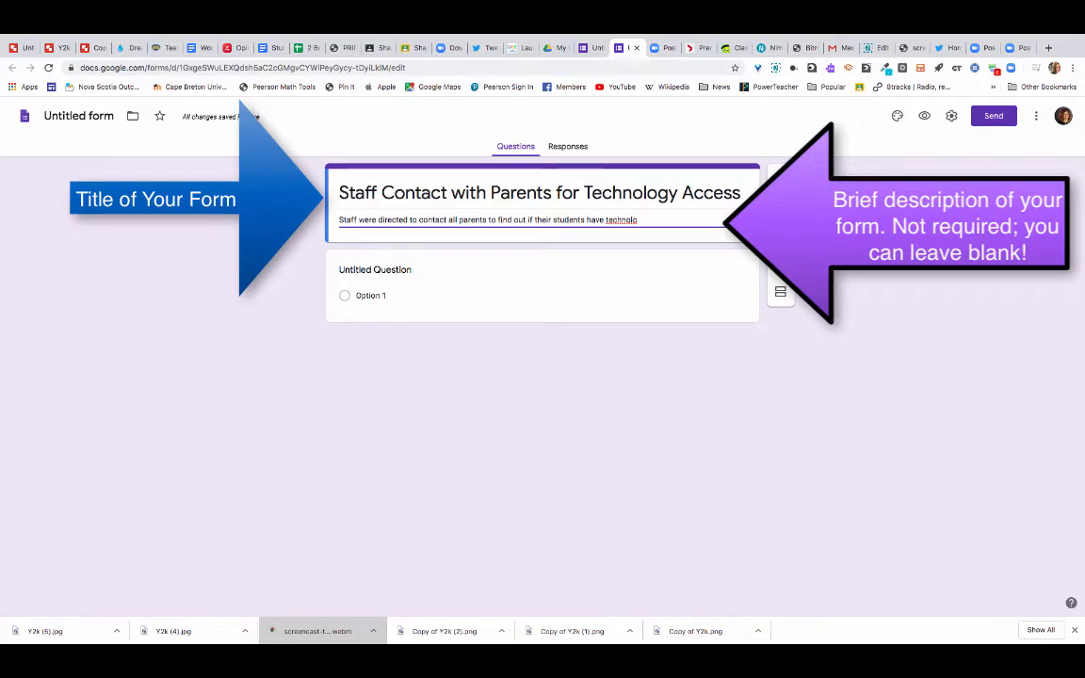
type("gy and internet access")
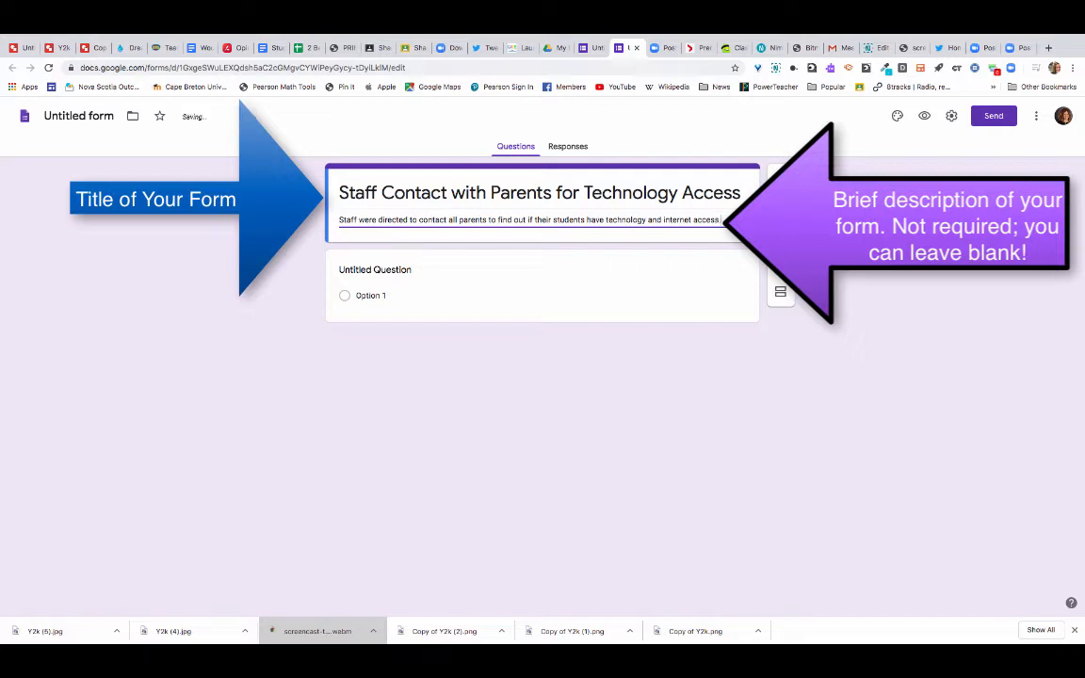
type(".")
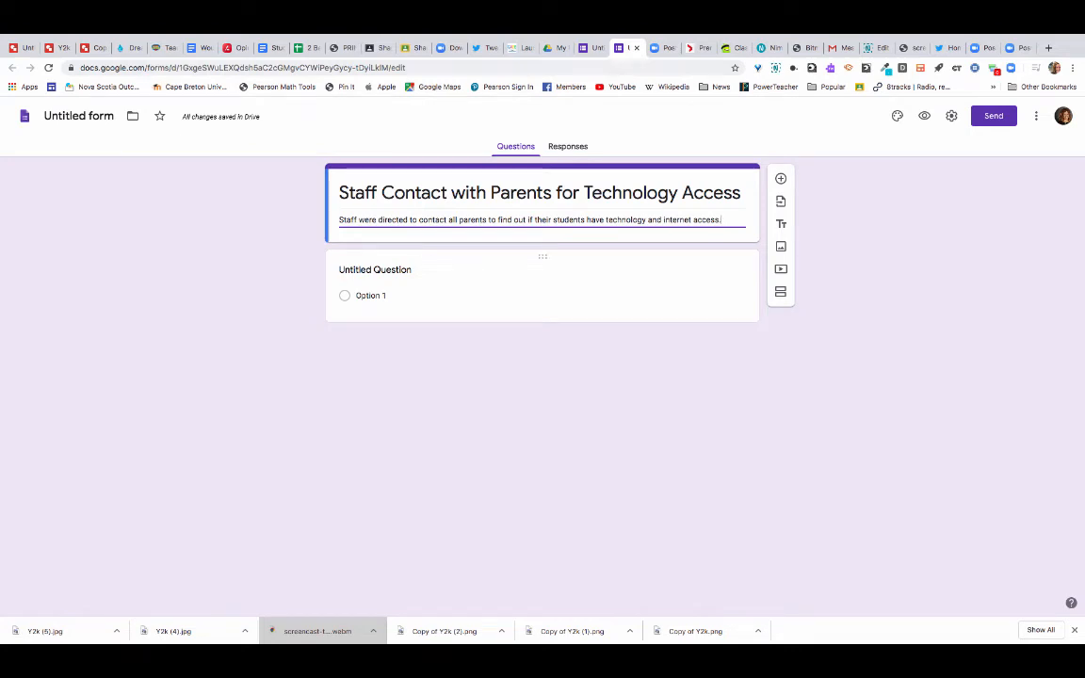
Title the untitled first question "Homeroom Teacher" and set its type to Short answer
left_click(542, 259)
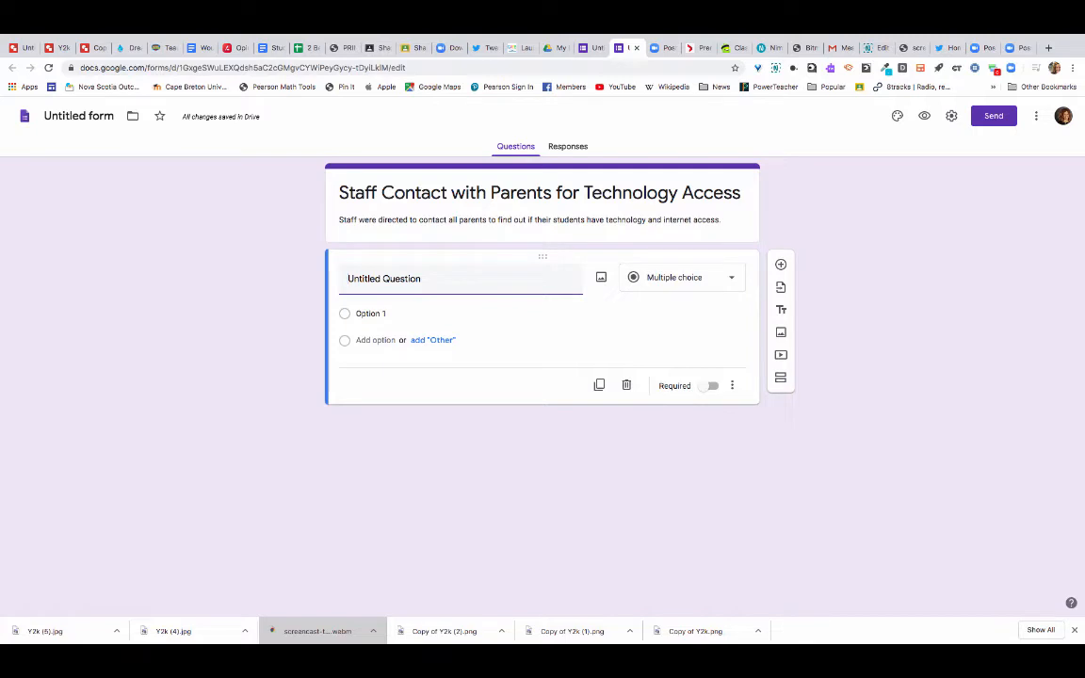
left_click(681, 277)
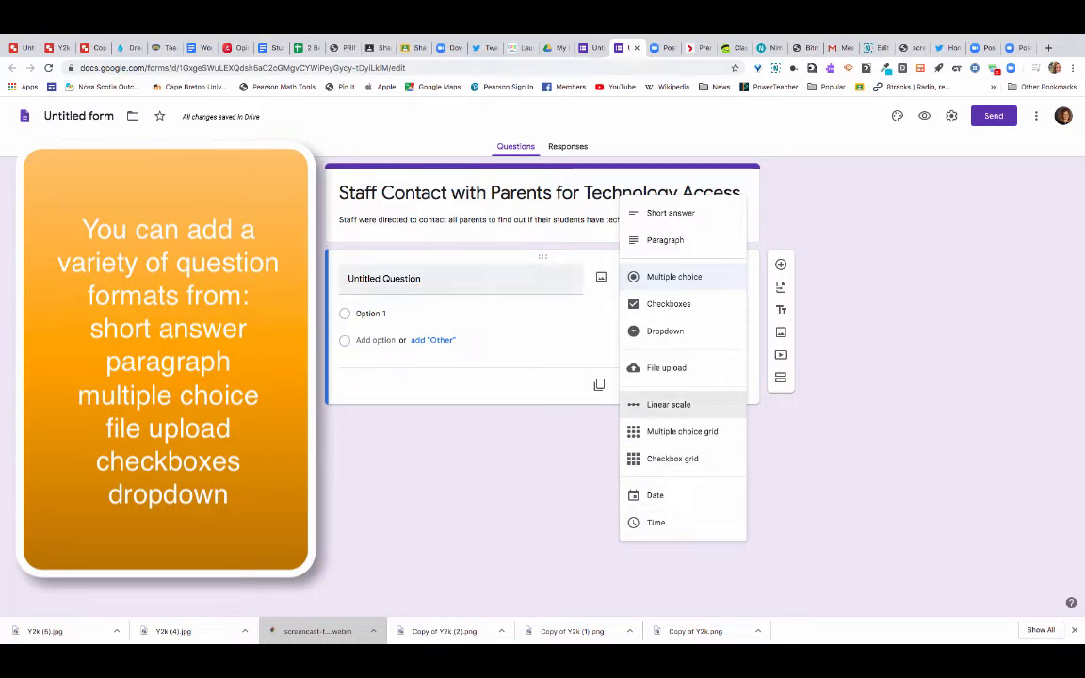
key("Escape")
type("Ho")
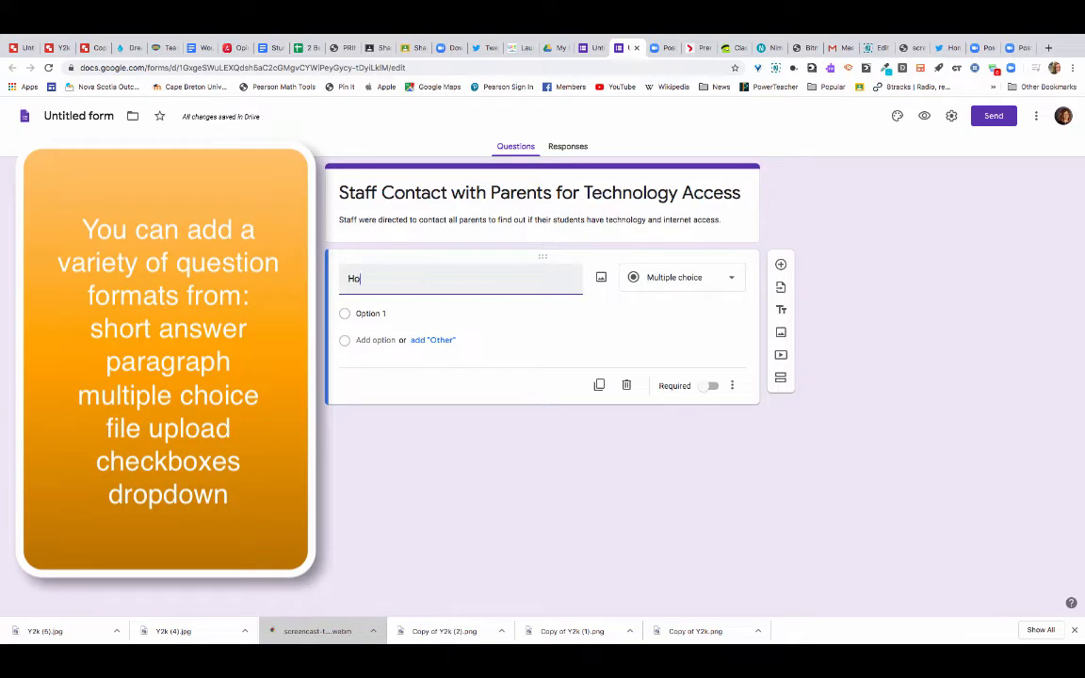
type("meroom Teacher")
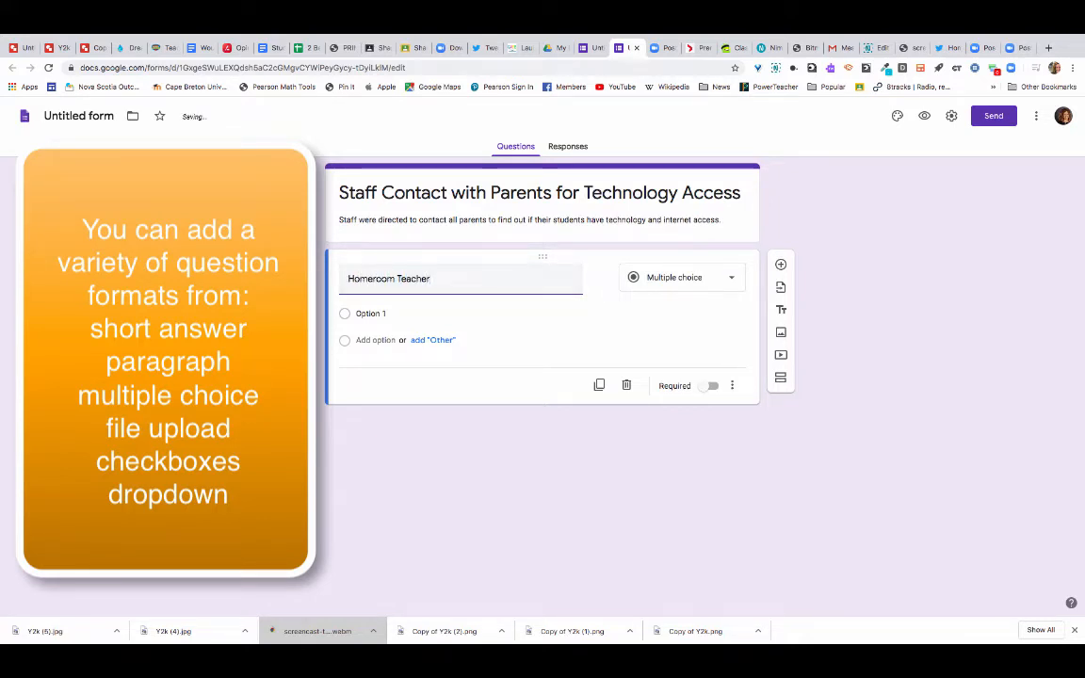
left_click(682, 277)
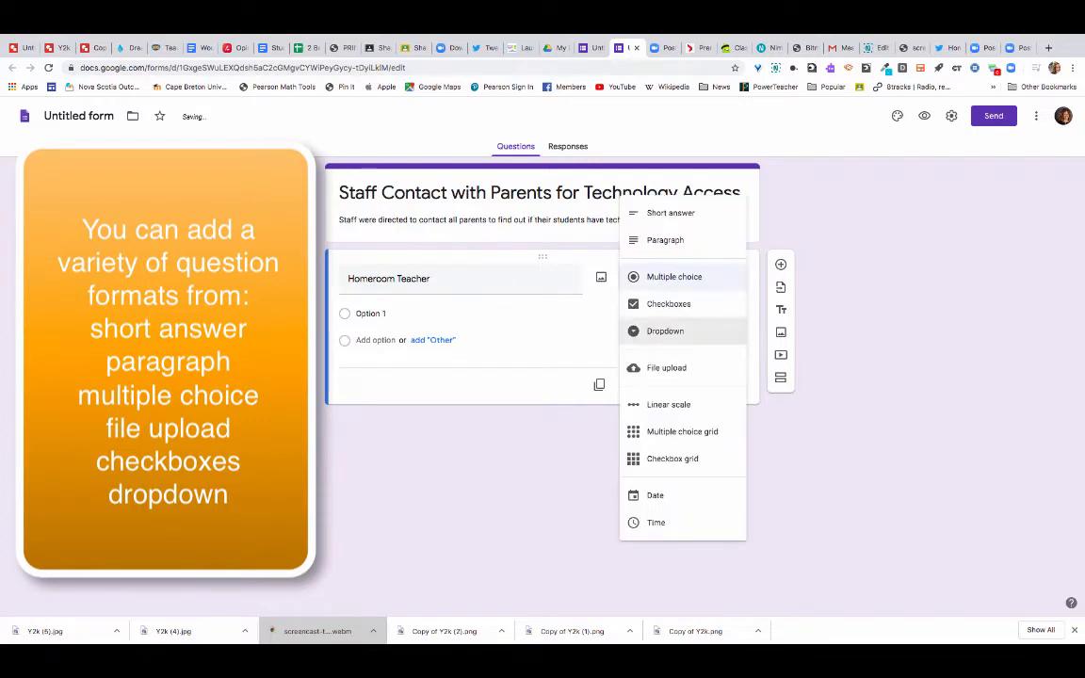
left_click(671, 213)
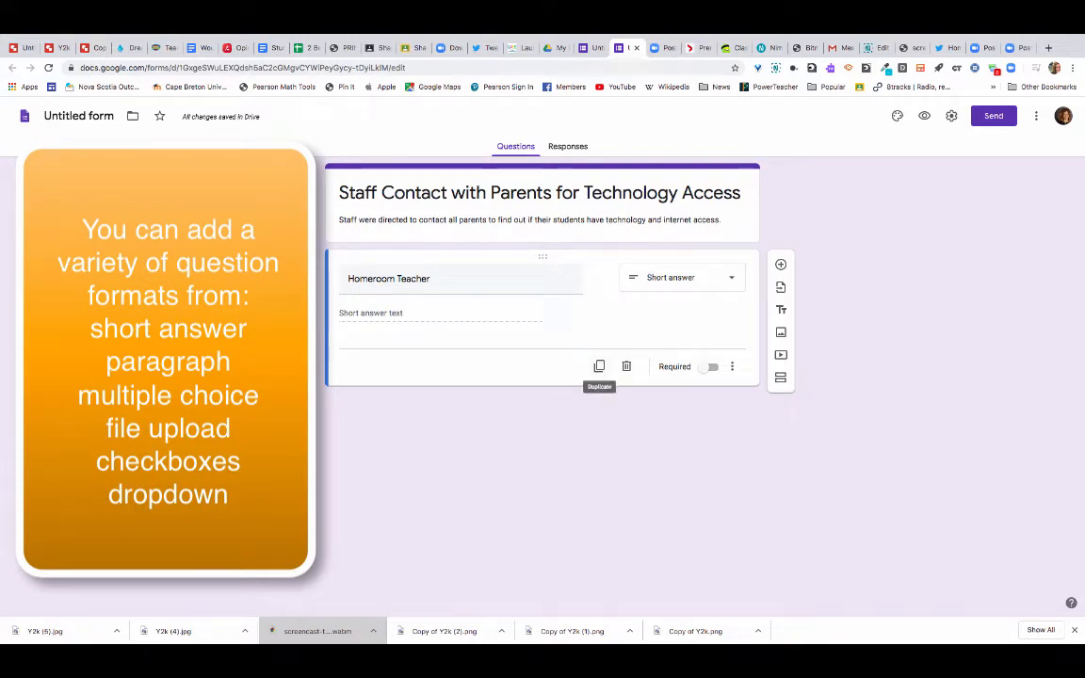
Duplicate the Homeroom Teacher question, retitle the copy "Number of students in class" and add response validation requiring a number
left_click(599, 365)
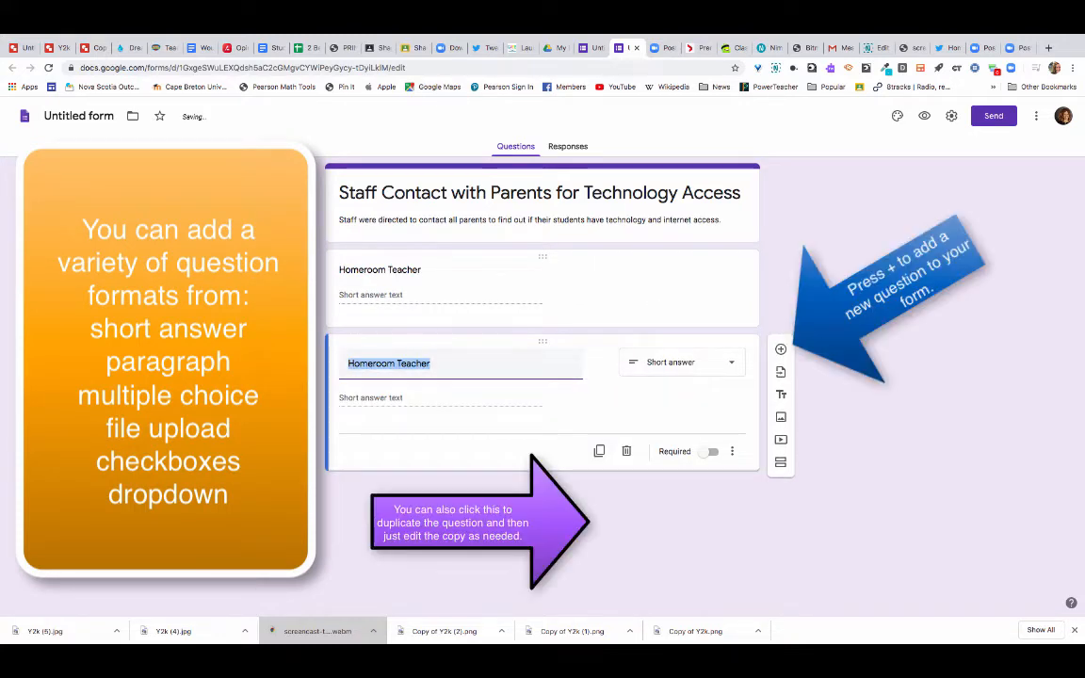
type("#")
key("BackSpace")
type("Nu")
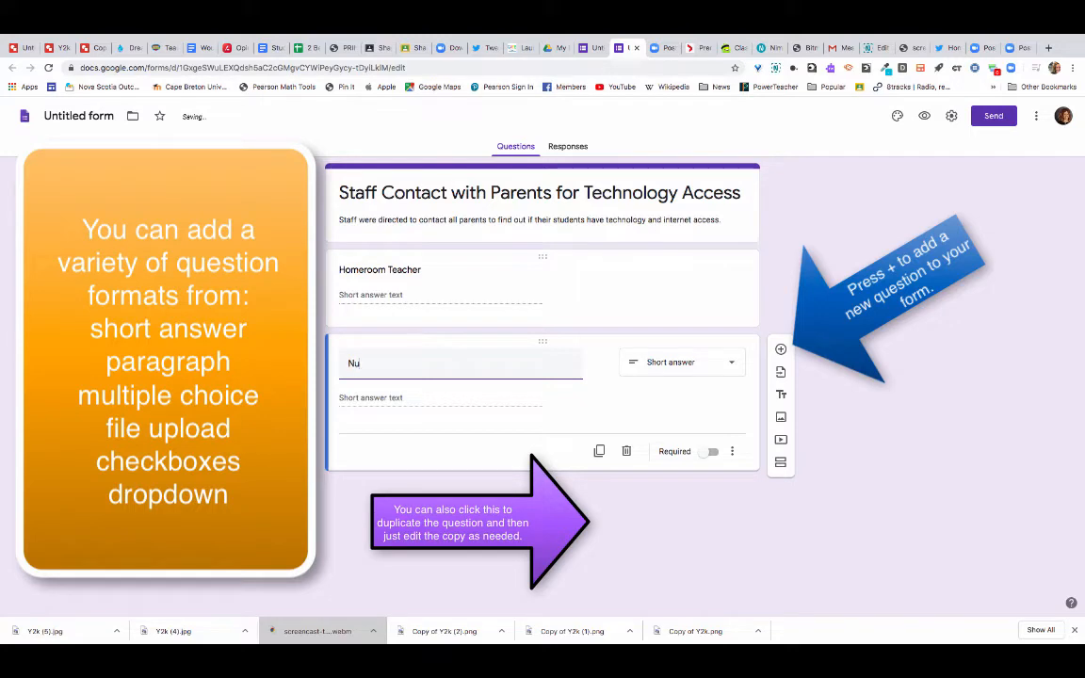
type("mber of st")
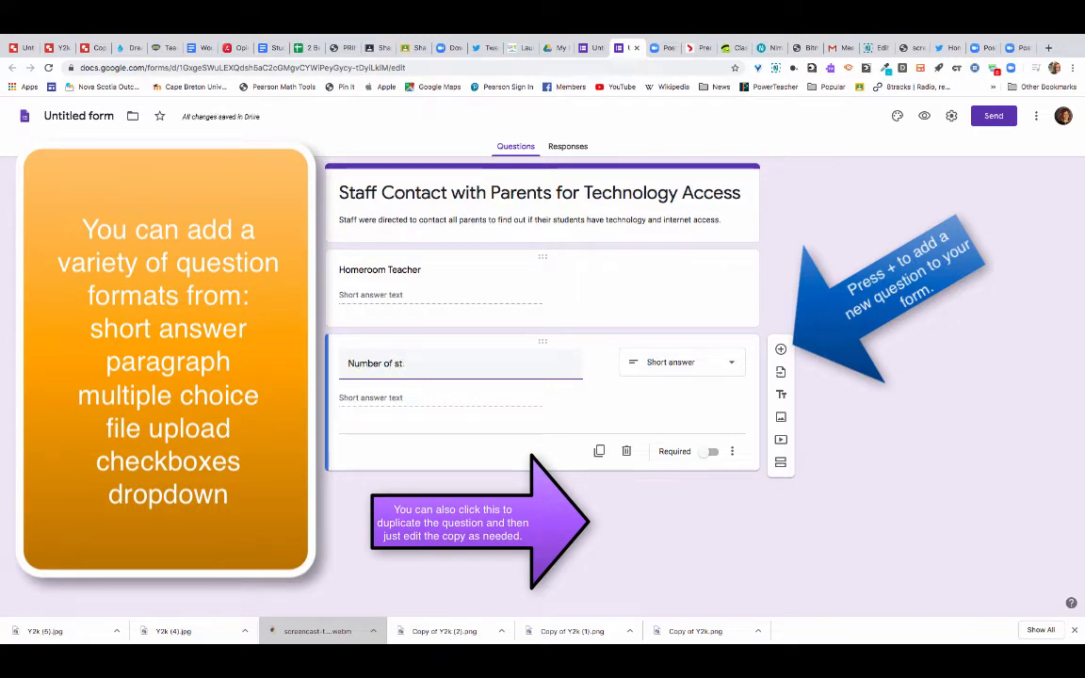
type("rudents in class")
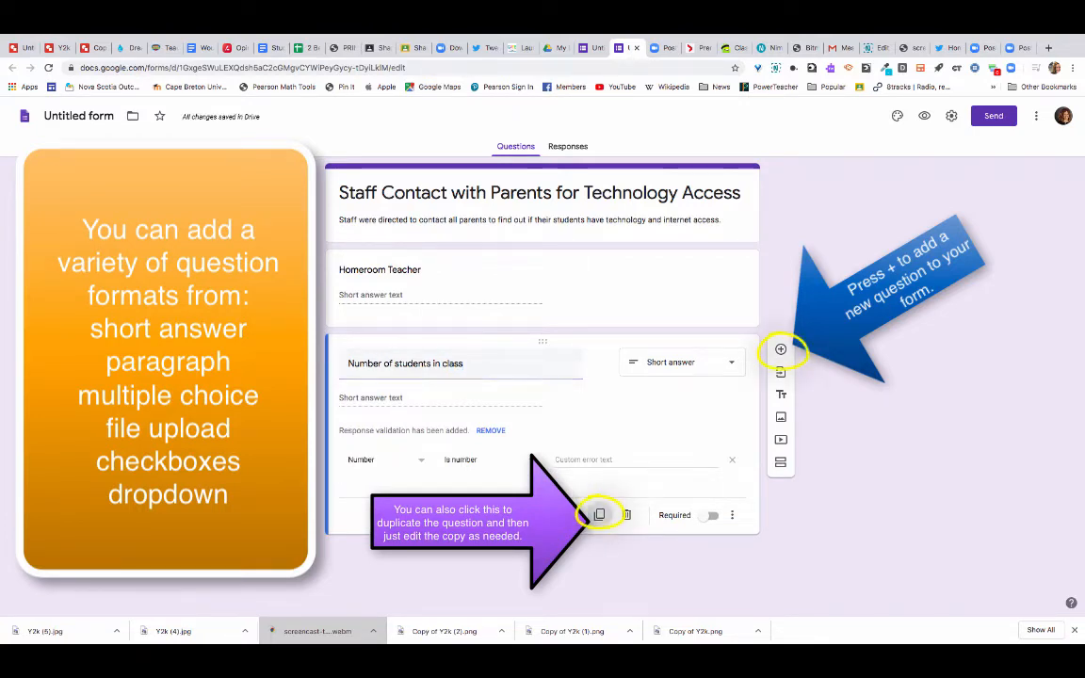
Duplicate the class-size question and retitle the copy "Number of students contacted"
left_click(599, 514)
type("Numb3er")
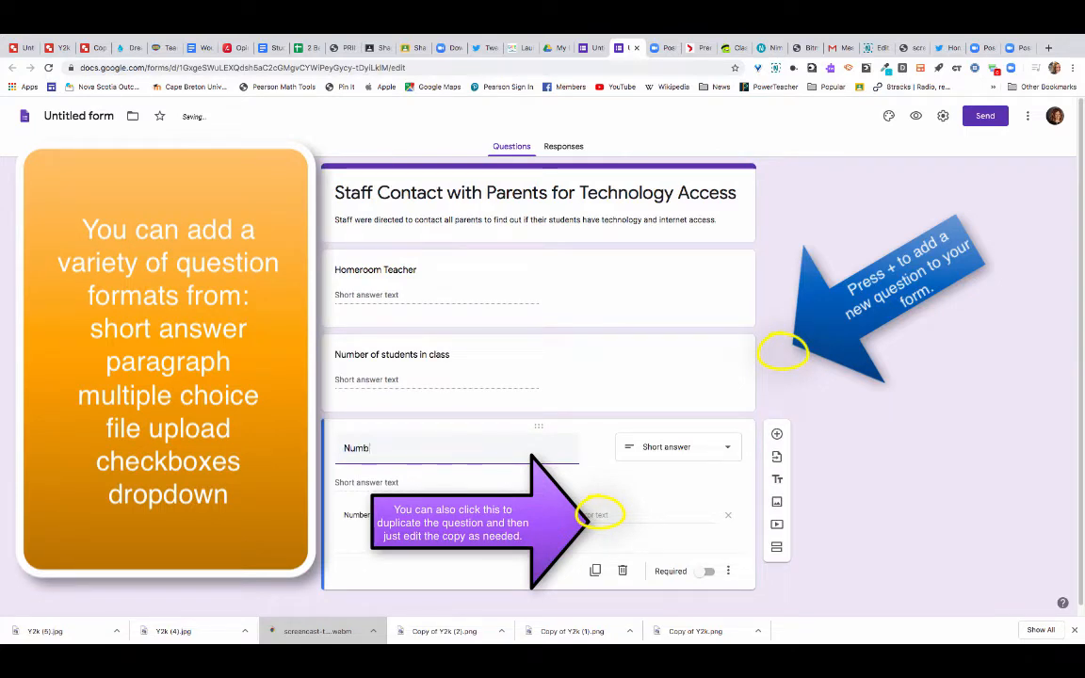
key("BackSpace")
key("BackSpace")
key("BackSpace")
type("er of studne")
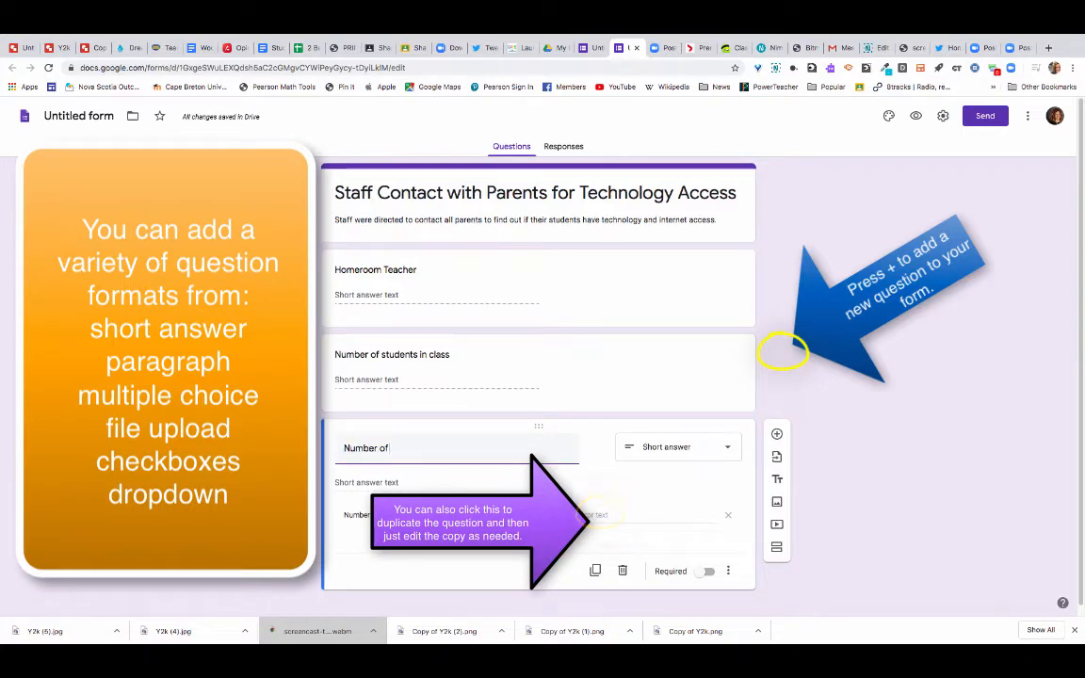
key("BackSpace")
key("BackSpace")
type("ents")
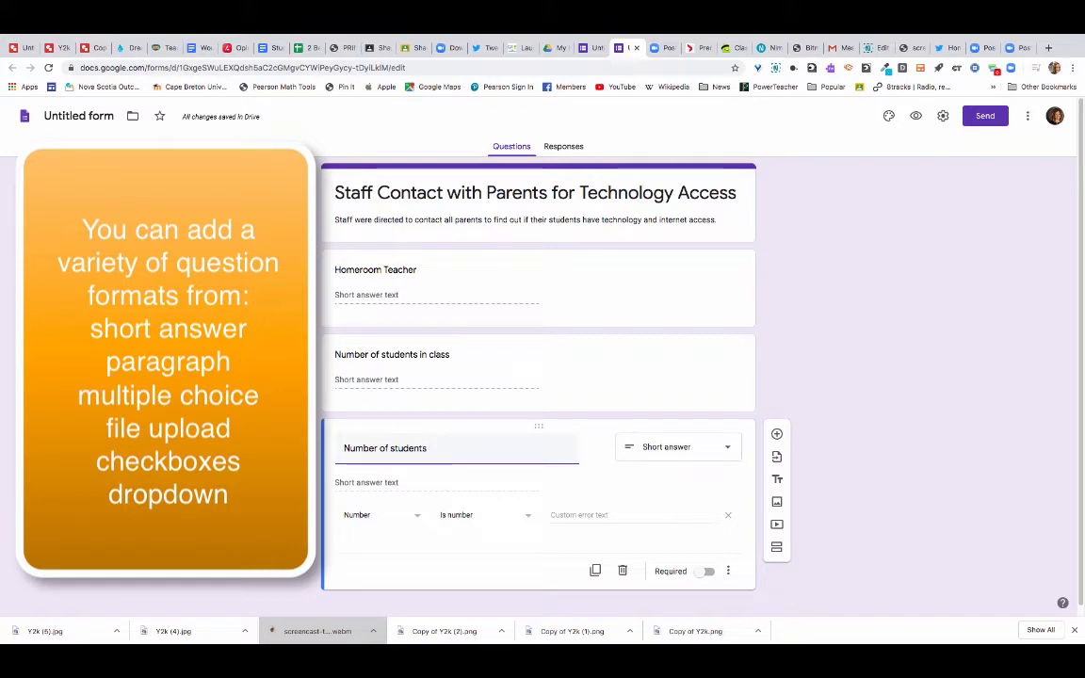
type("contacted")
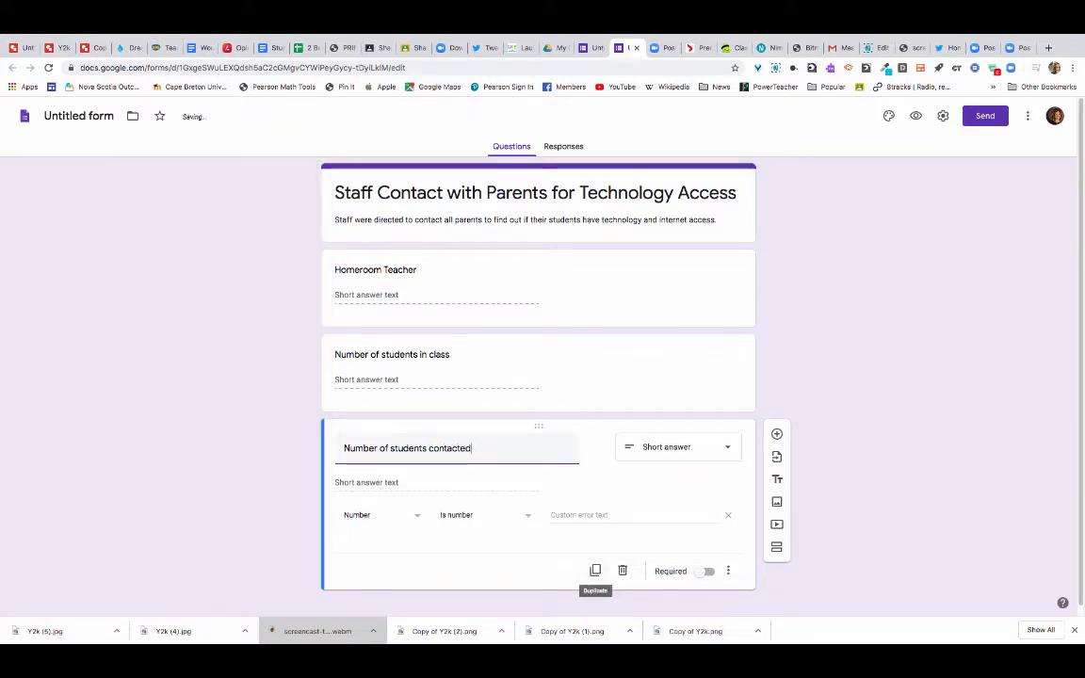
Duplicate the students-contacted question and retitle the copy "Number of students with technology access for remote learning."
left_click(595, 571)
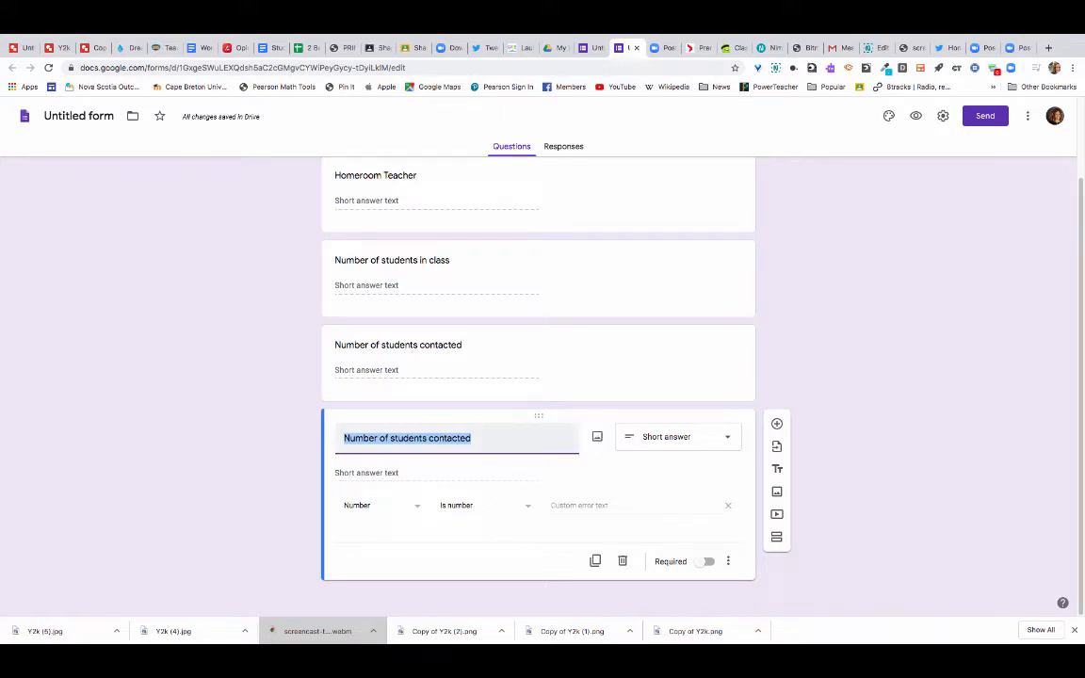
key("BackSpace")
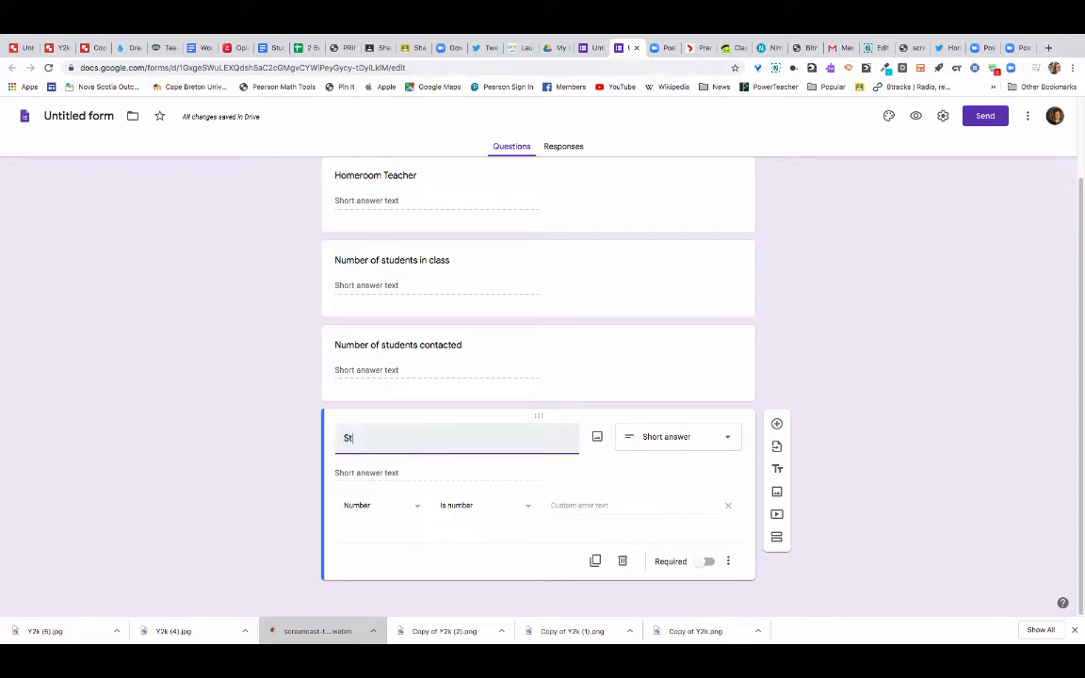
type("Number")
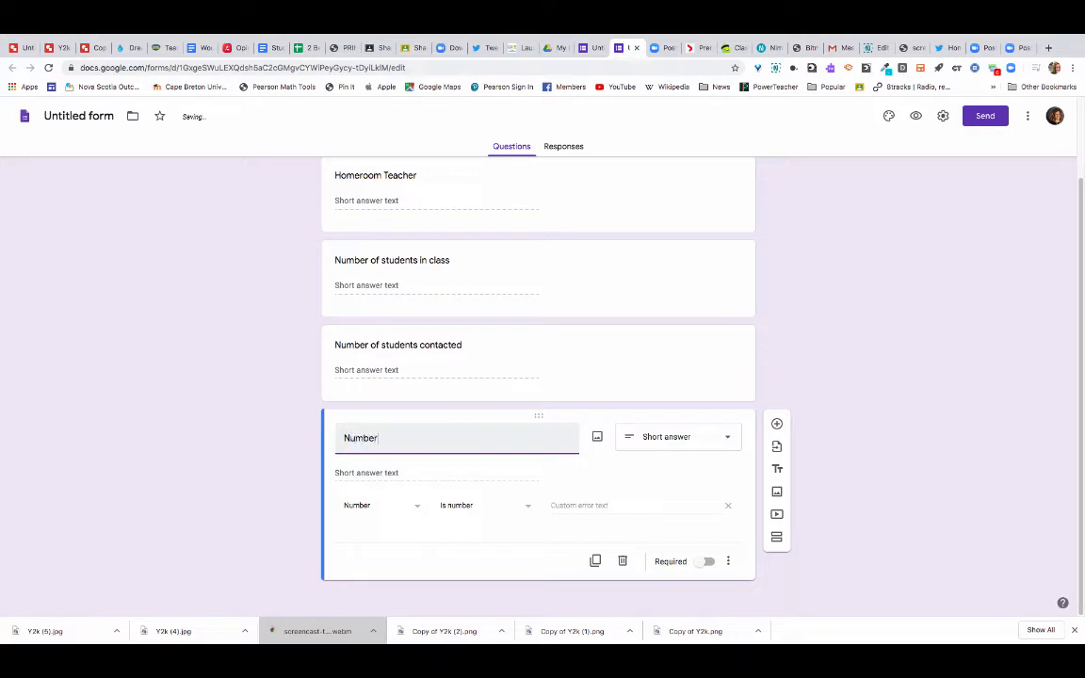
type(" of students with")
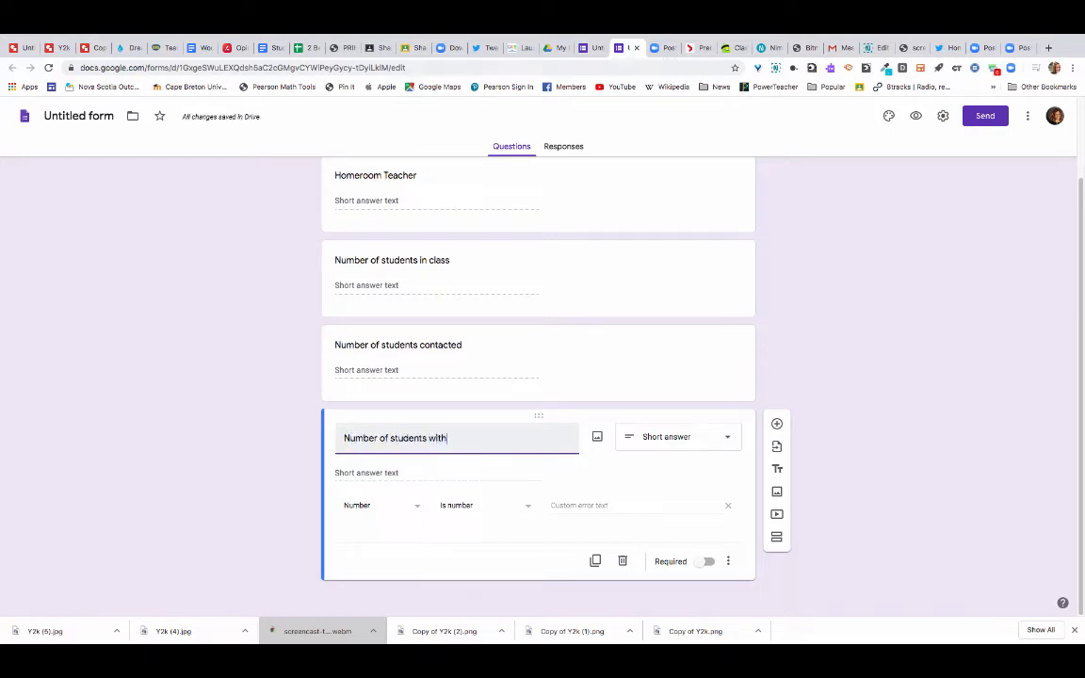
type(" technolohac")
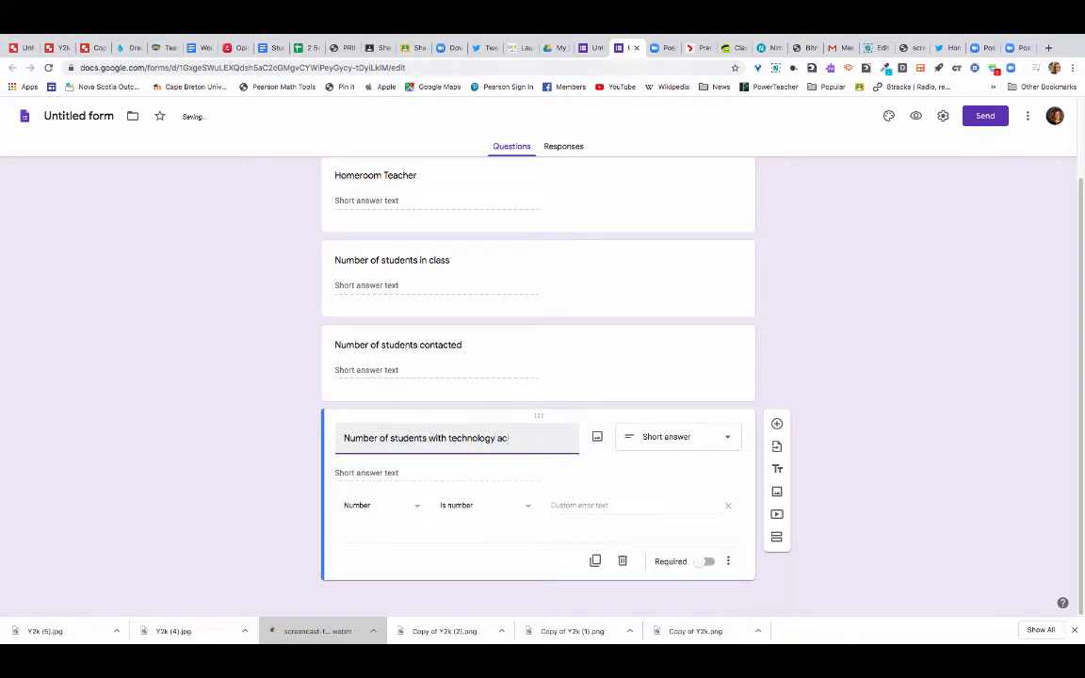
type("cess for remote")
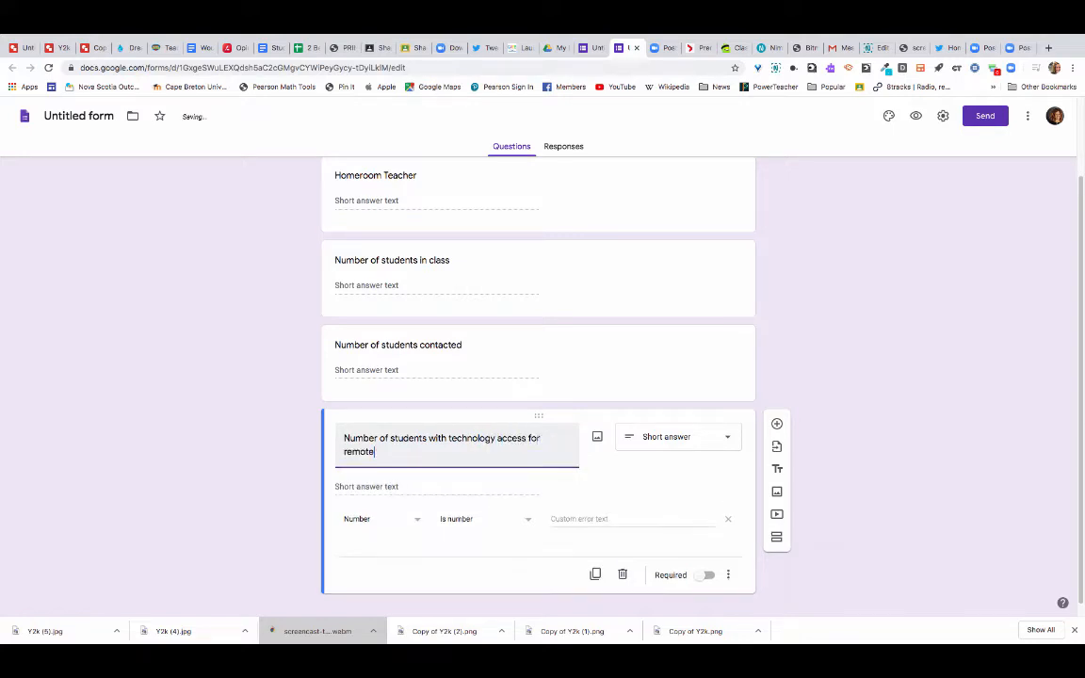
type(" learning.")
scroll(537, 377, "down", 1)
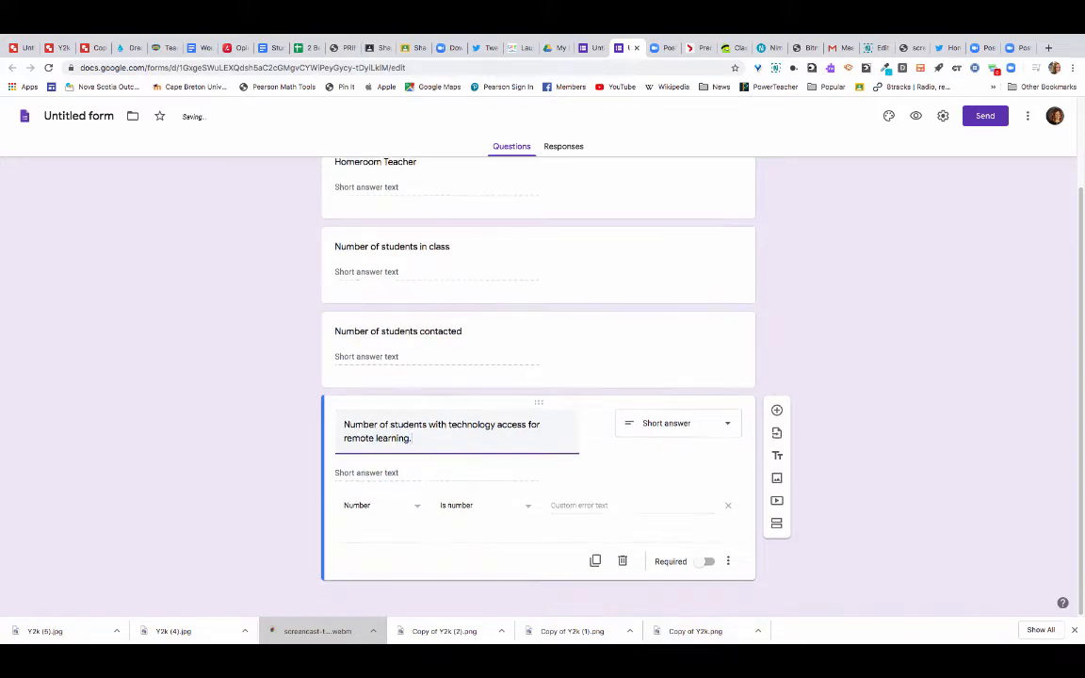
End the titles of the three "Number of students" questions with a question mark, replacing the period in the remote learning one
left_click(469, 330)
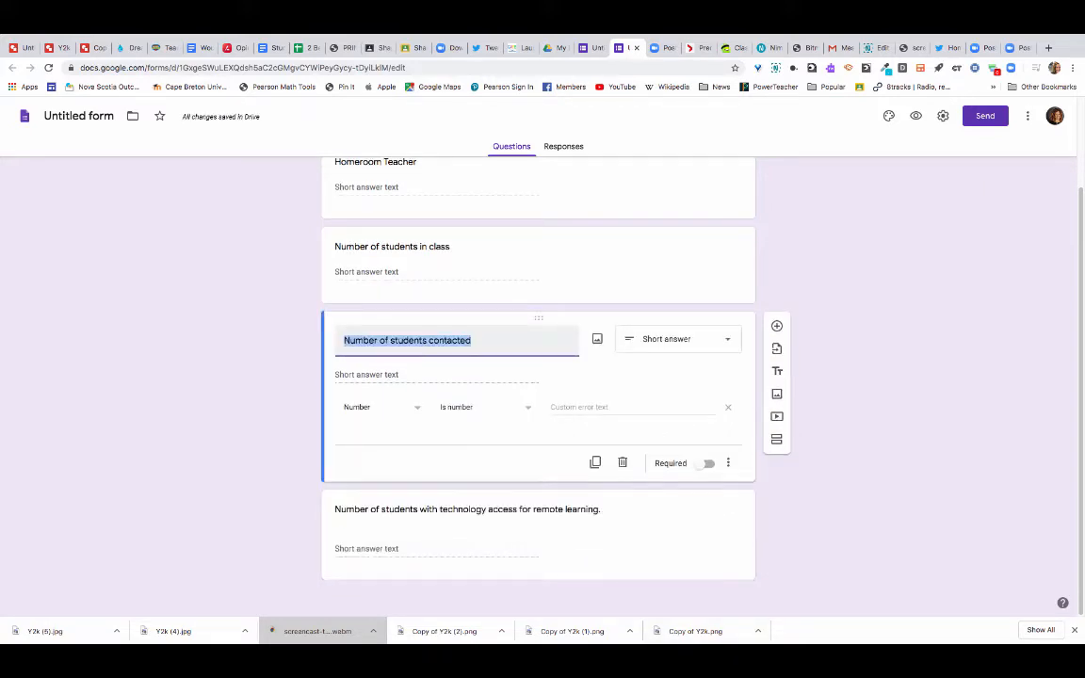
left_click(471, 340)
type("?")
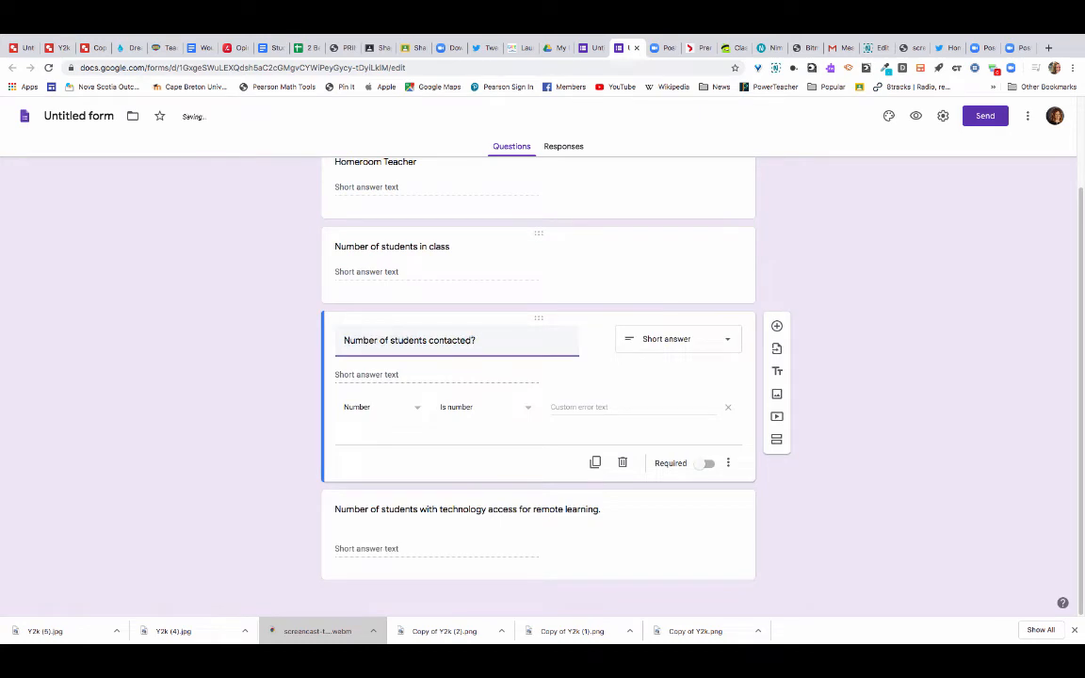
left_click(458, 247)
left_click(461, 256)
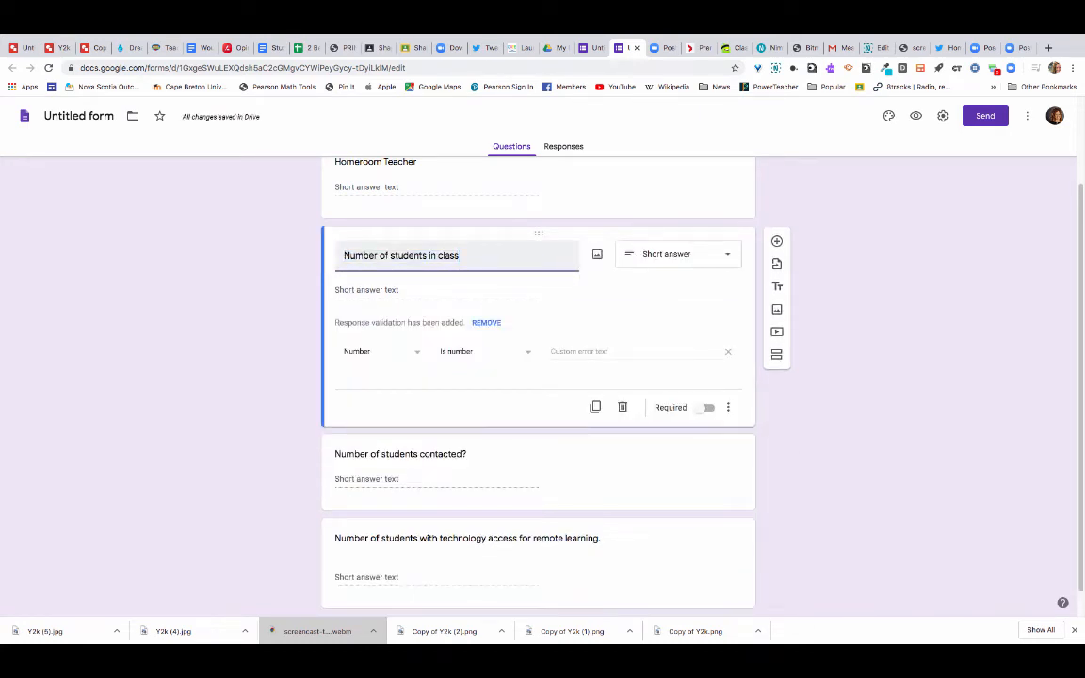
left_click(484, 538)
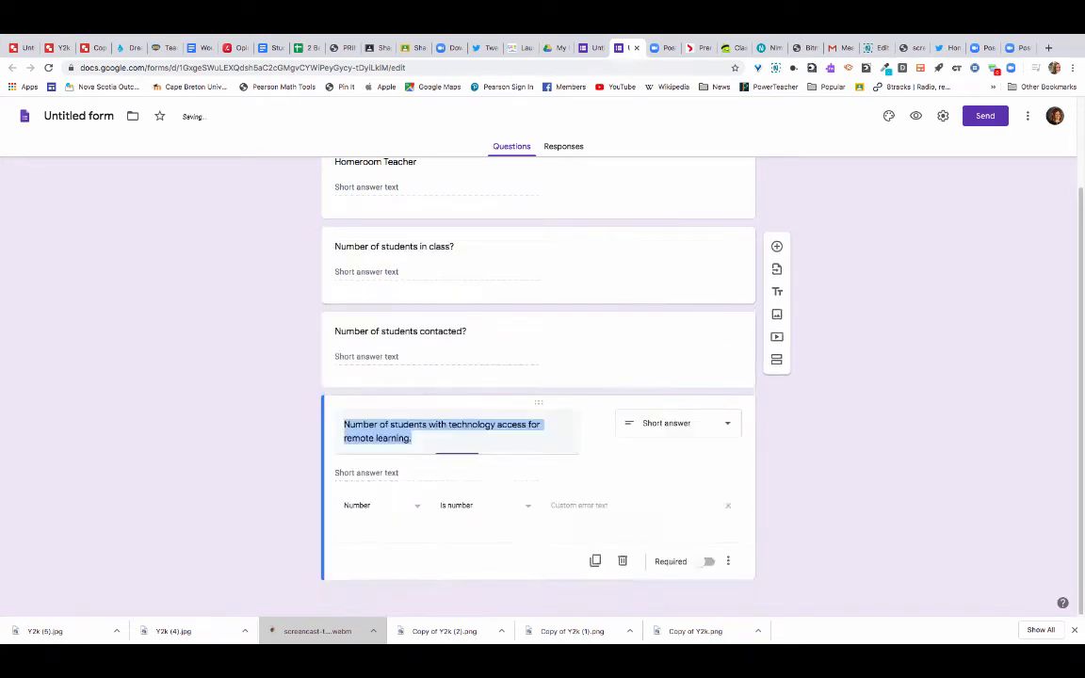
left_click(411, 438)
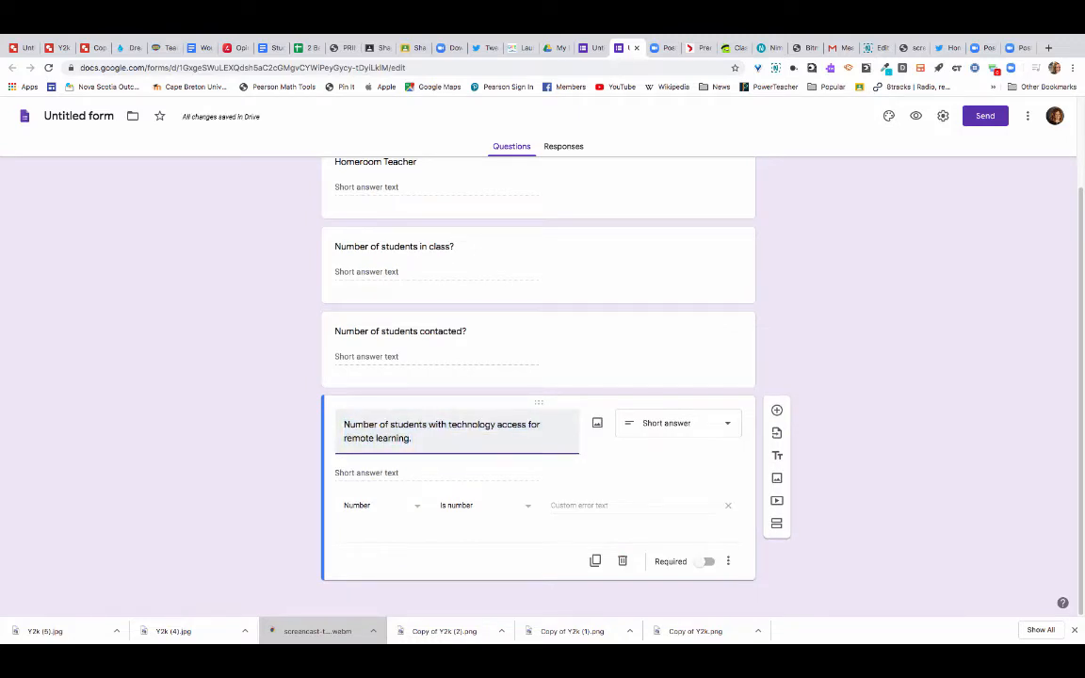
type("?")
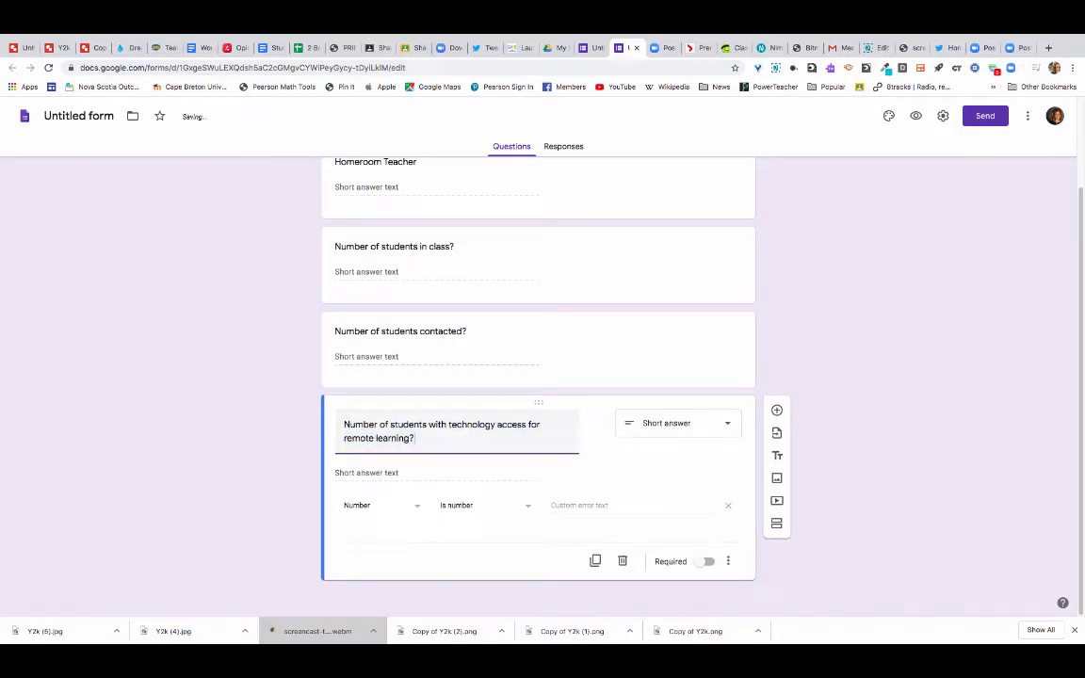
Add a short-answer question titled "Number of students with internet to access remote learning?"
left_click(777, 410)
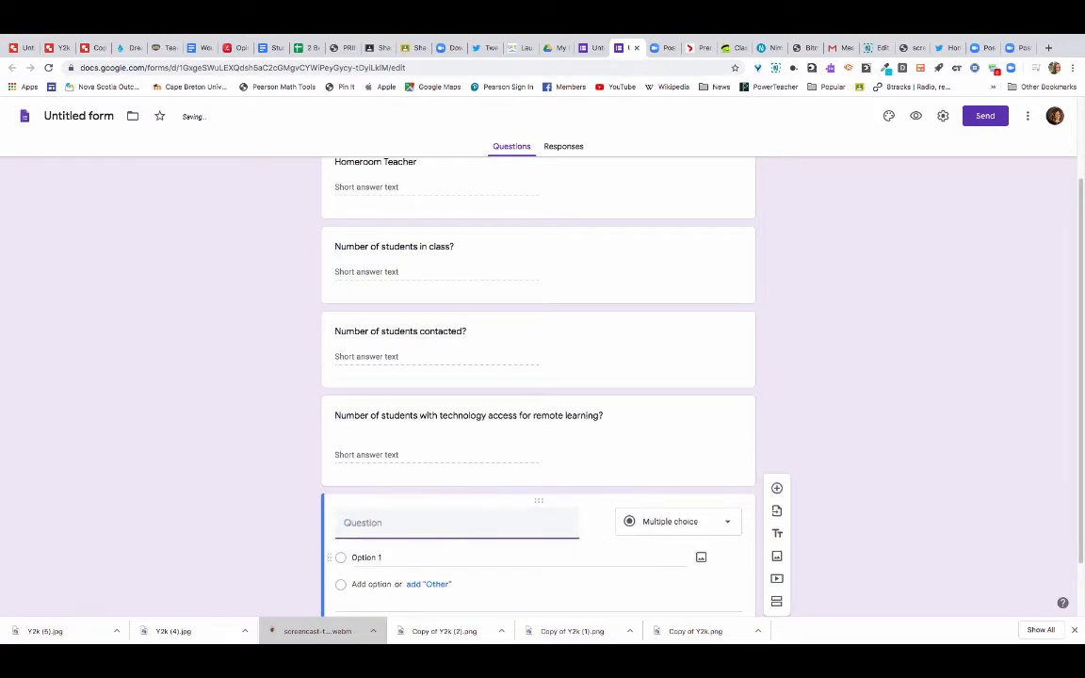
type("Number of students with")
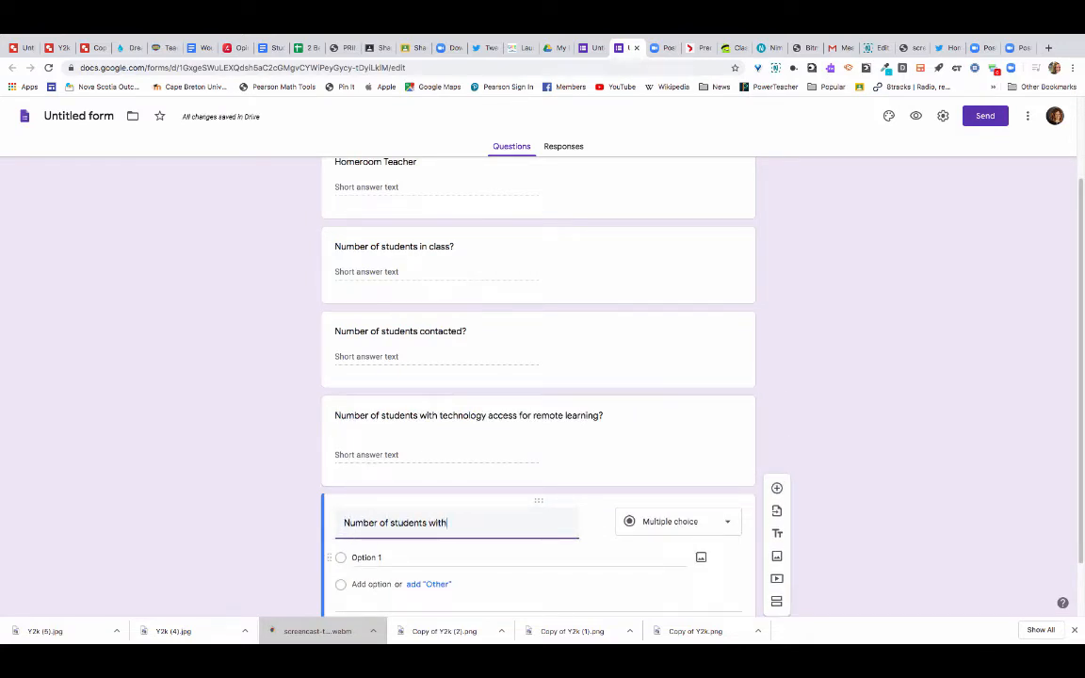
type(" interne")
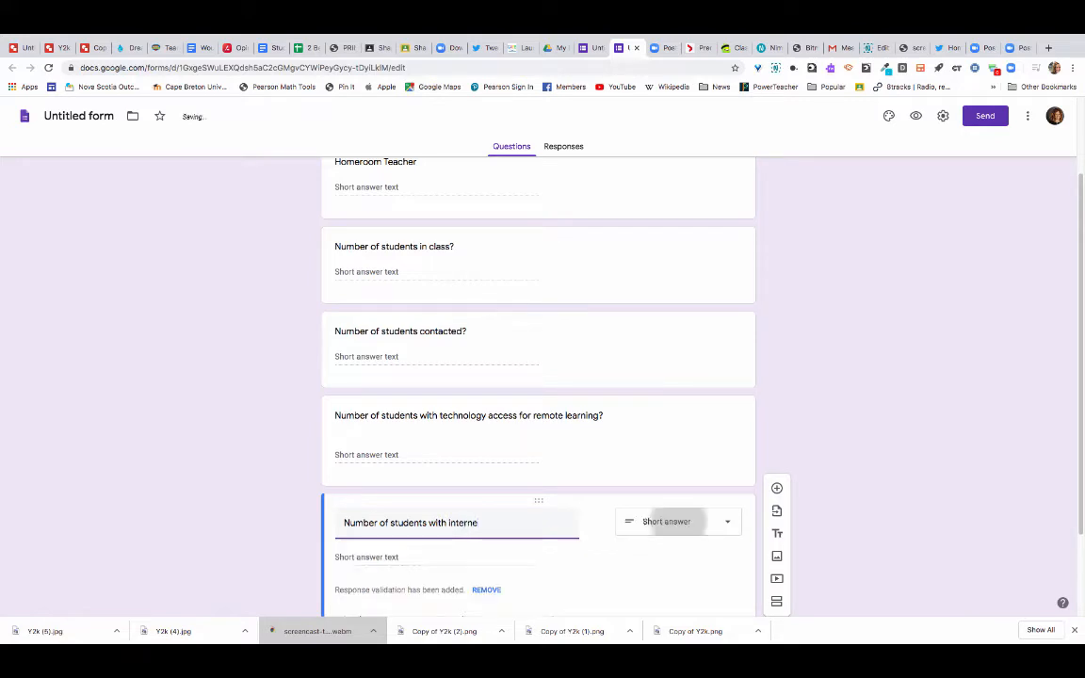
type("t to access r")
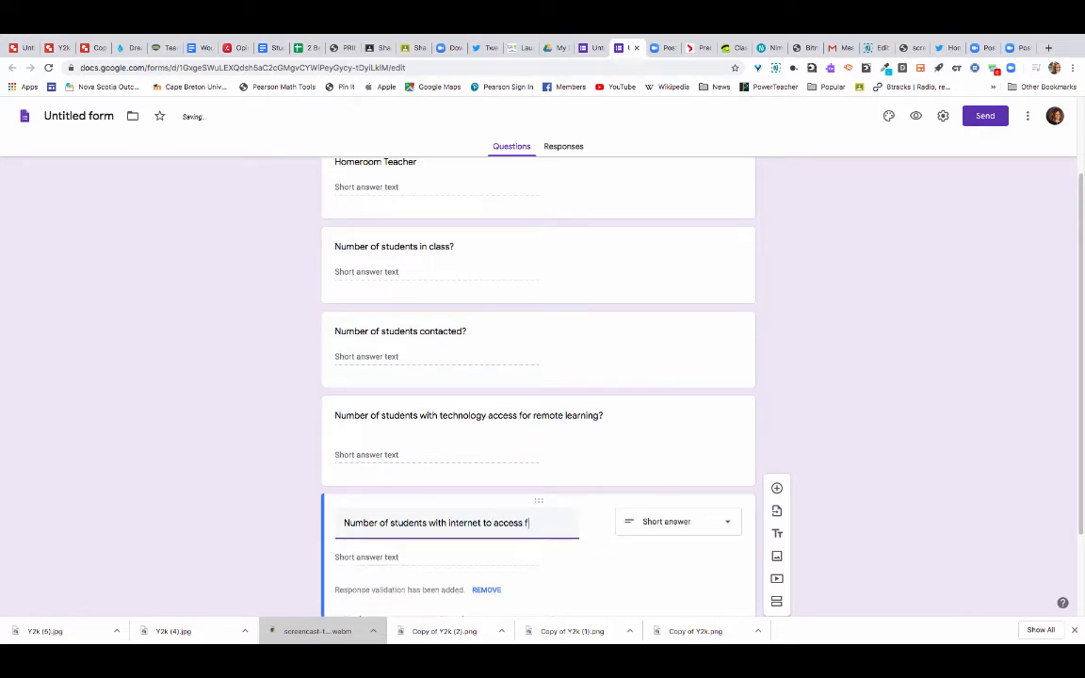
type("emote learning?")
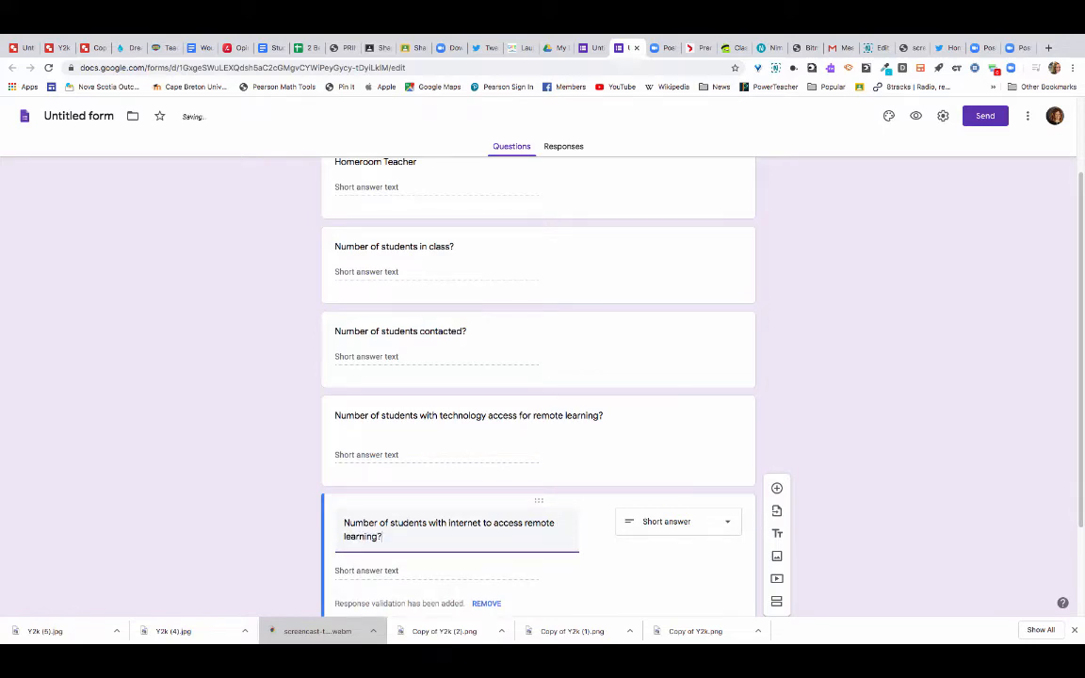
Duplicate the internet access question and retitle the copy "Number of students who require technology to access remote learning?"
scroll(538, 386, "down", 3)
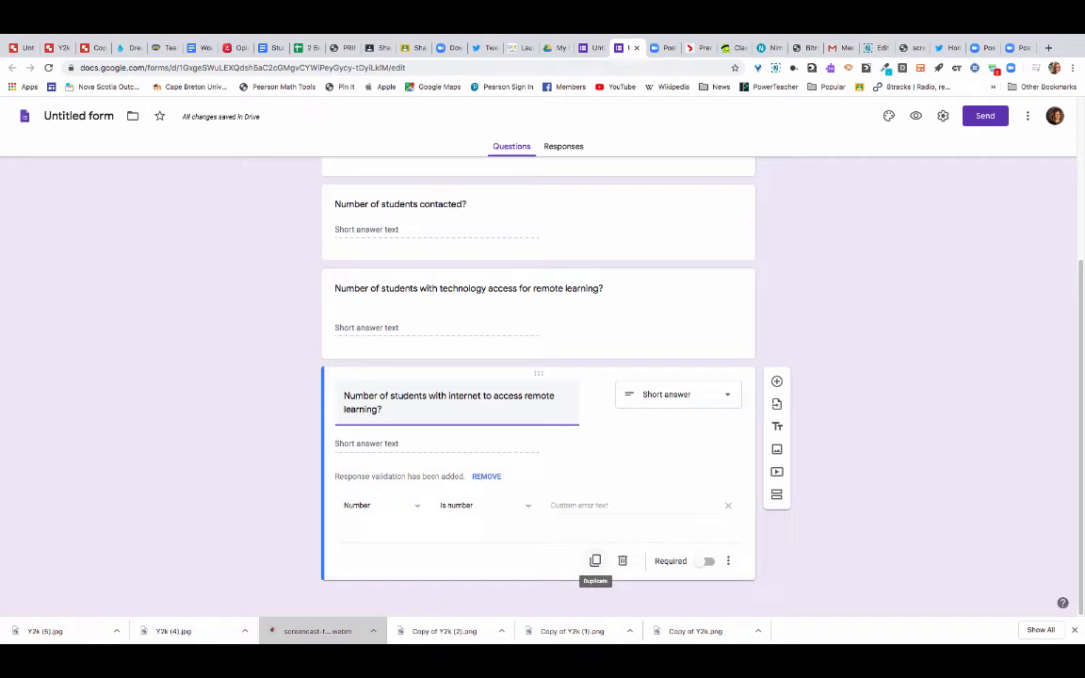
left_click(595, 561)
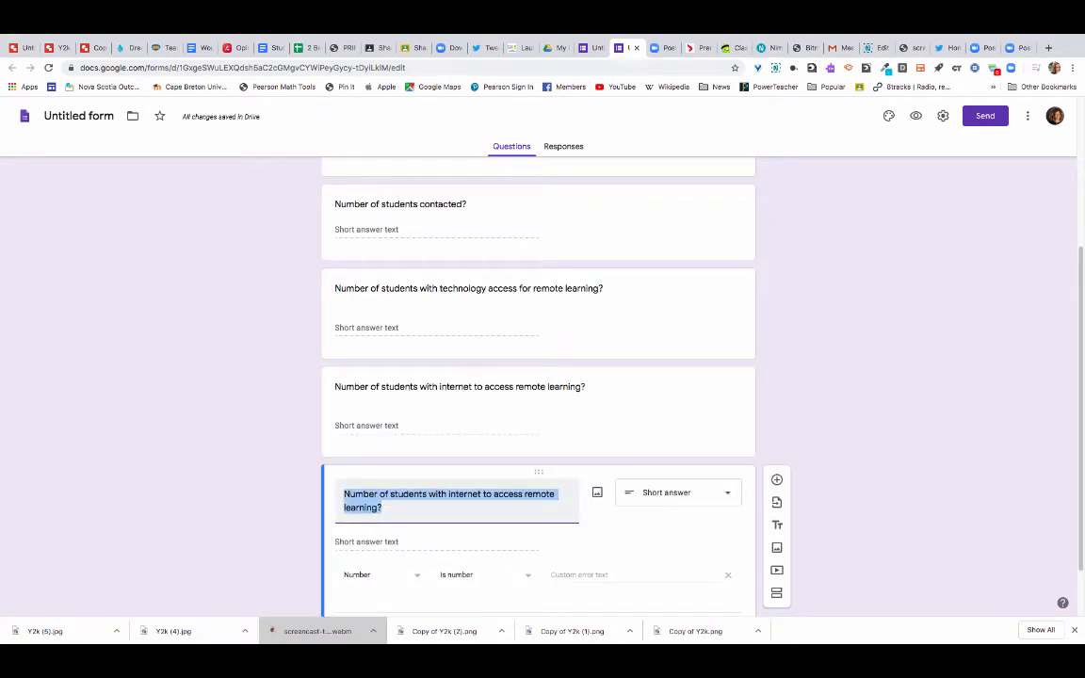
left_click(441, 495)
left_click_drag(484, 494, 428, 494)
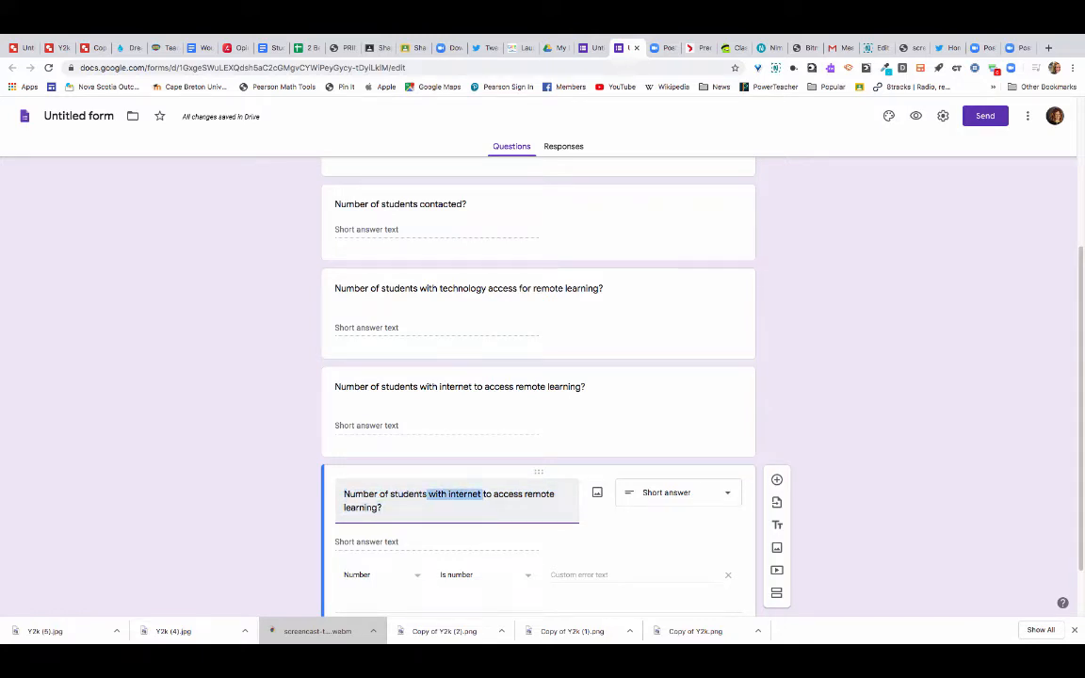
type("who require")
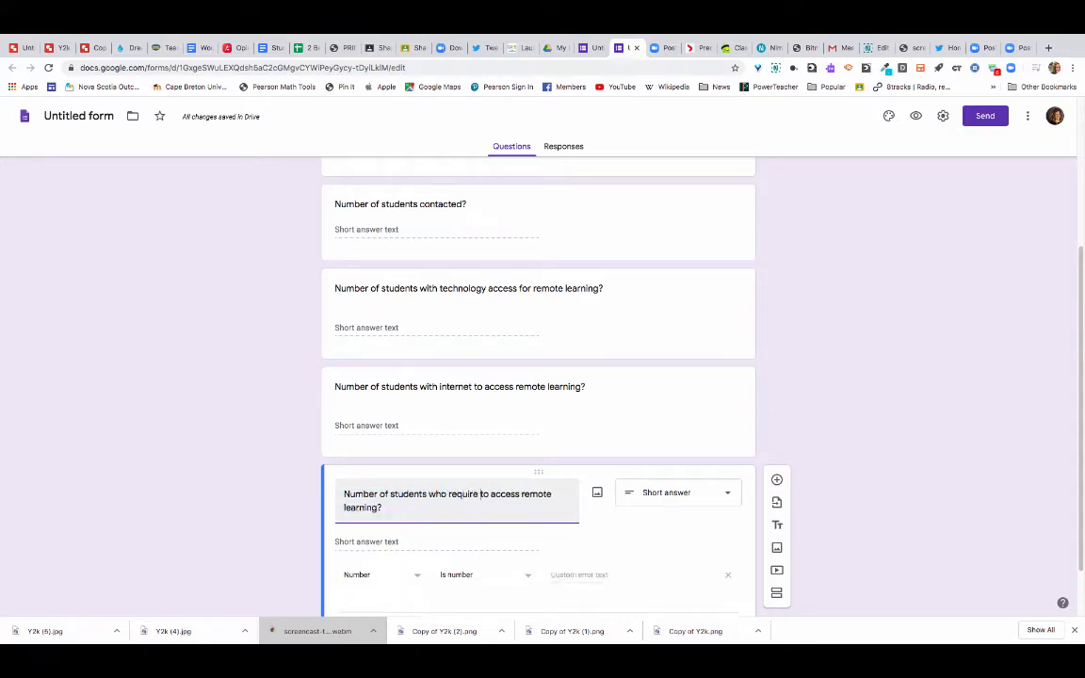
type("tekhno")
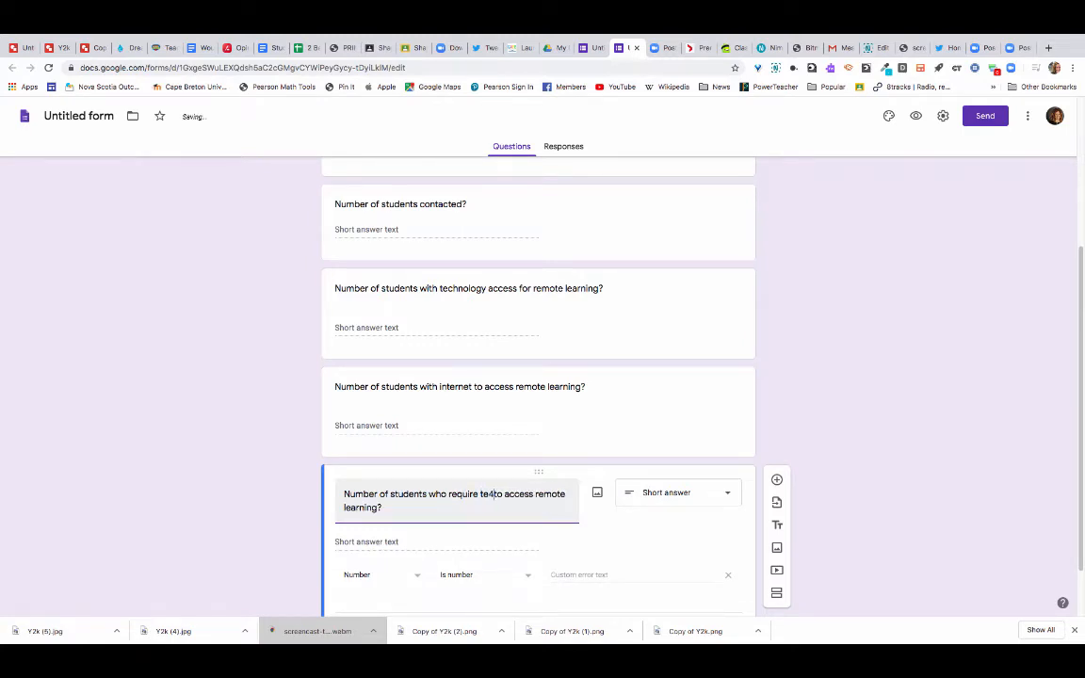
key("BackSpace")
key("BackSpace")
key("BackSpace")
key("BackSpace")
type("chnologh")
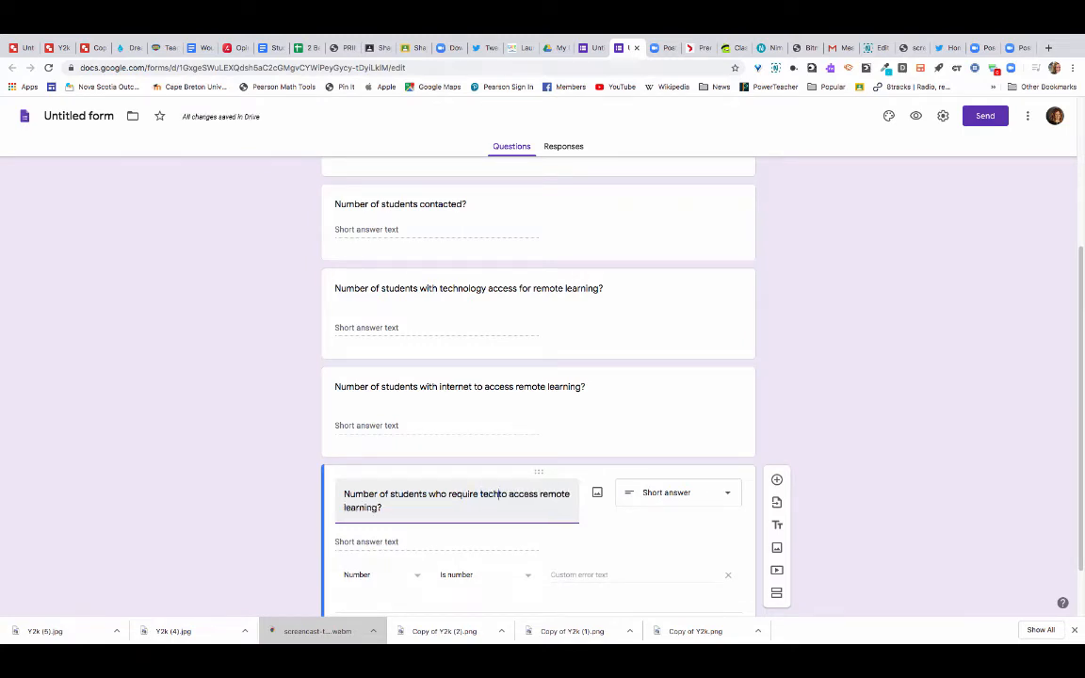
key("BackSpace")
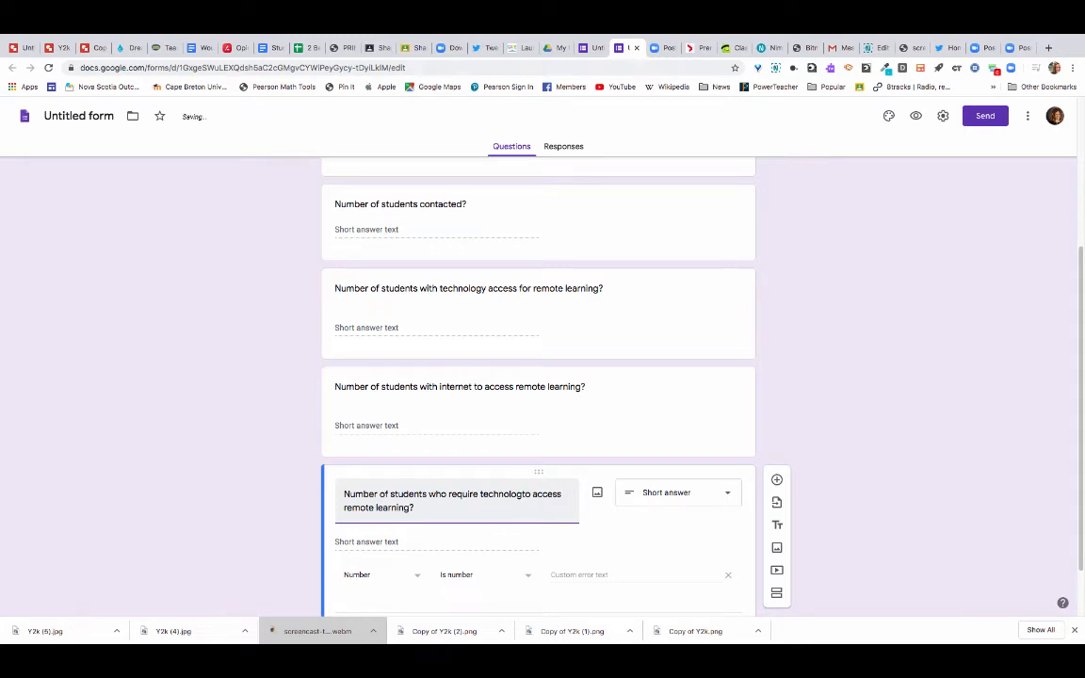
type("y")
Add a paragraph question titled "Other Comments or Feedback from Parents"
scroll(538, 386, "down", 1)
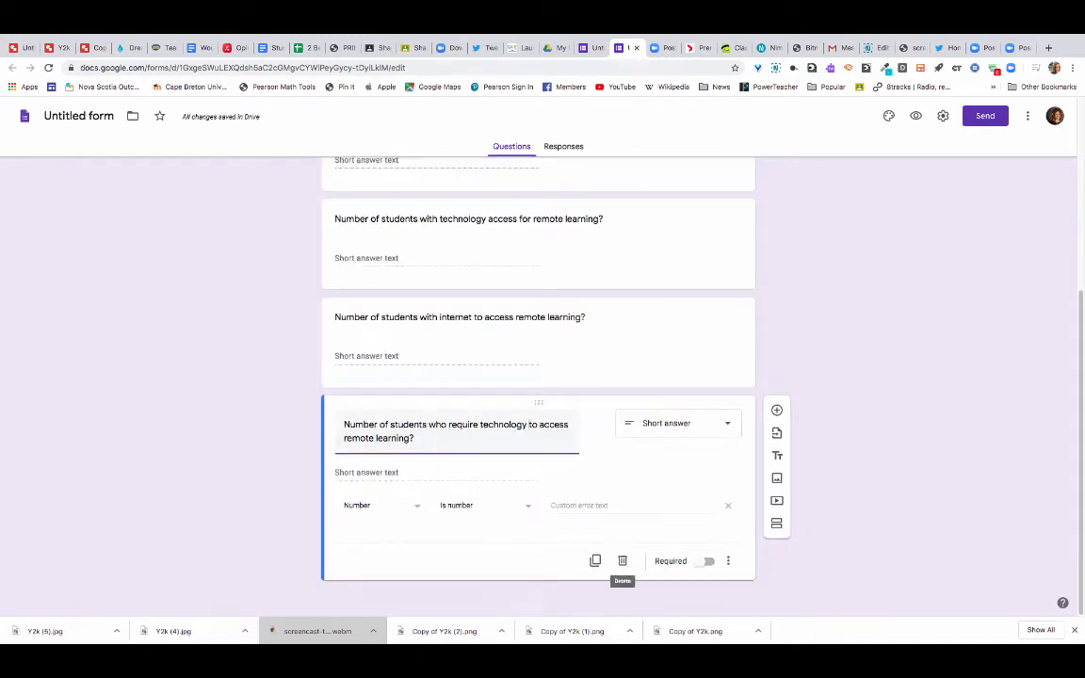
left_click(777, 410)
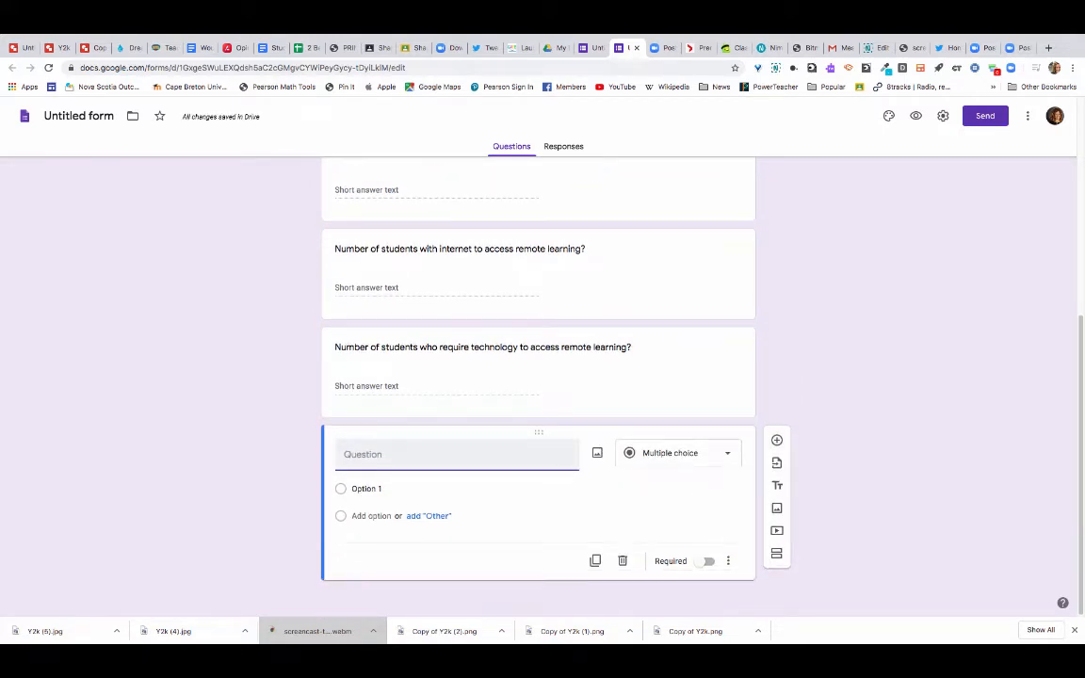
left_click(679, 453)
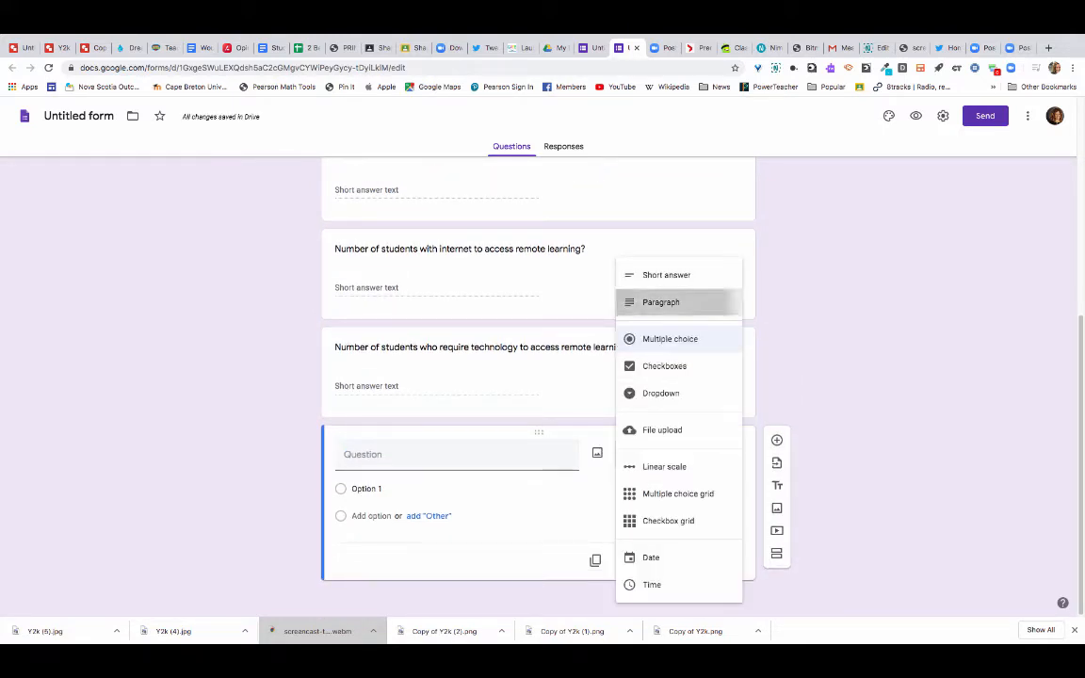
left_click(660, 302)
type("O")
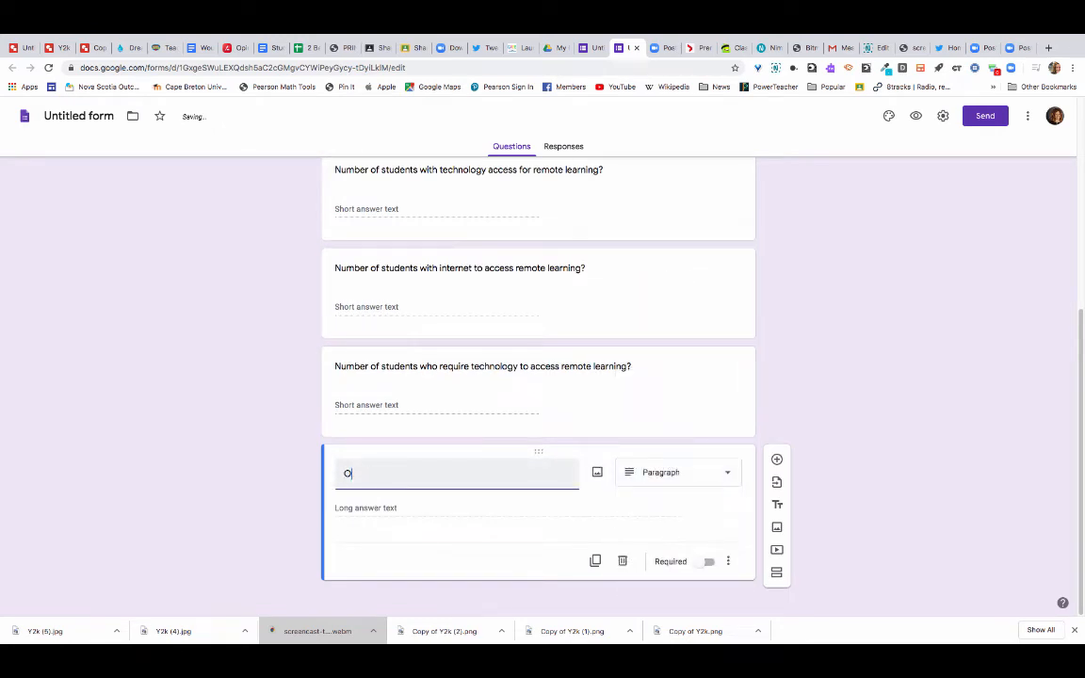
type("ther Comments")
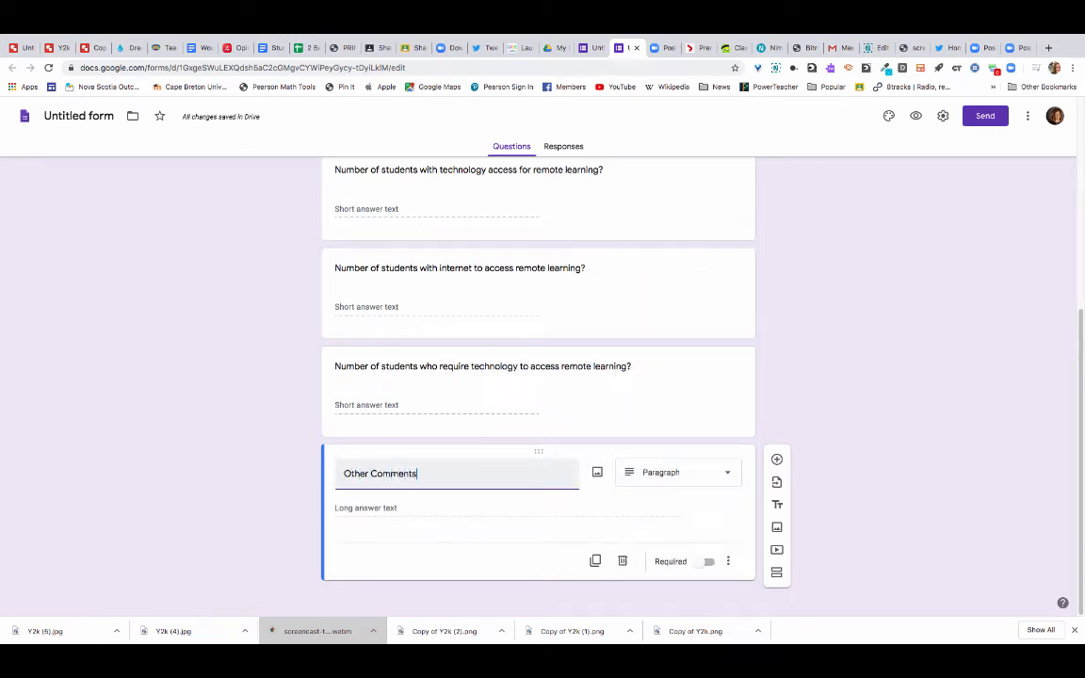
type(" or Feedback from Parents")
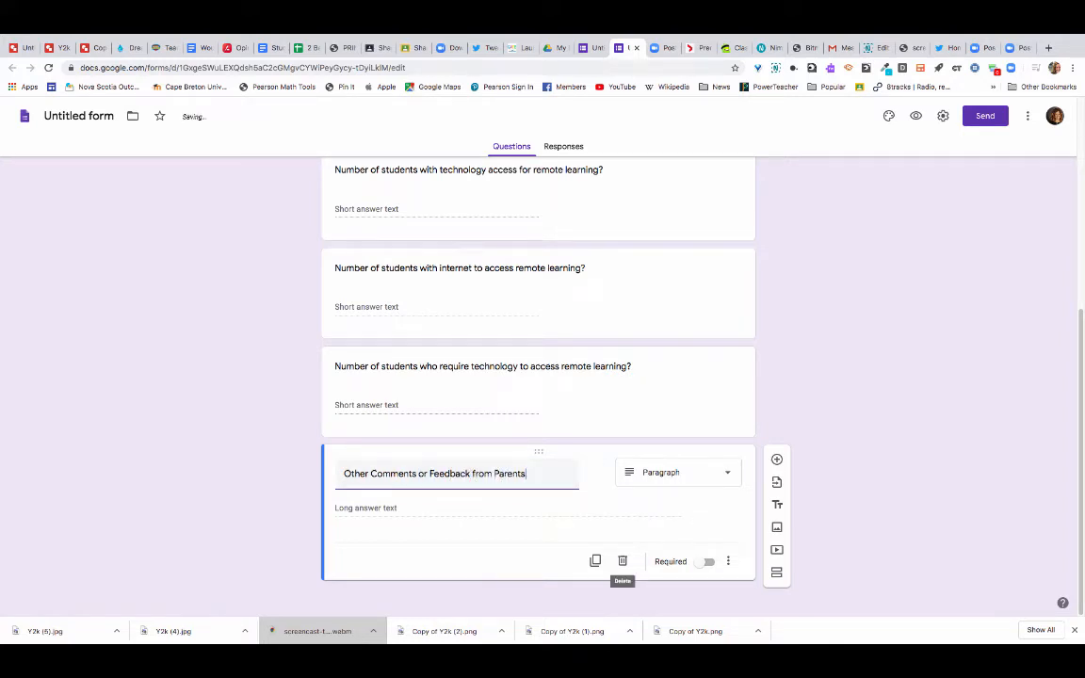
Make the Homeroom Teacher, students in class and students contacted questions required
scroll(622, 561, "up", 5)
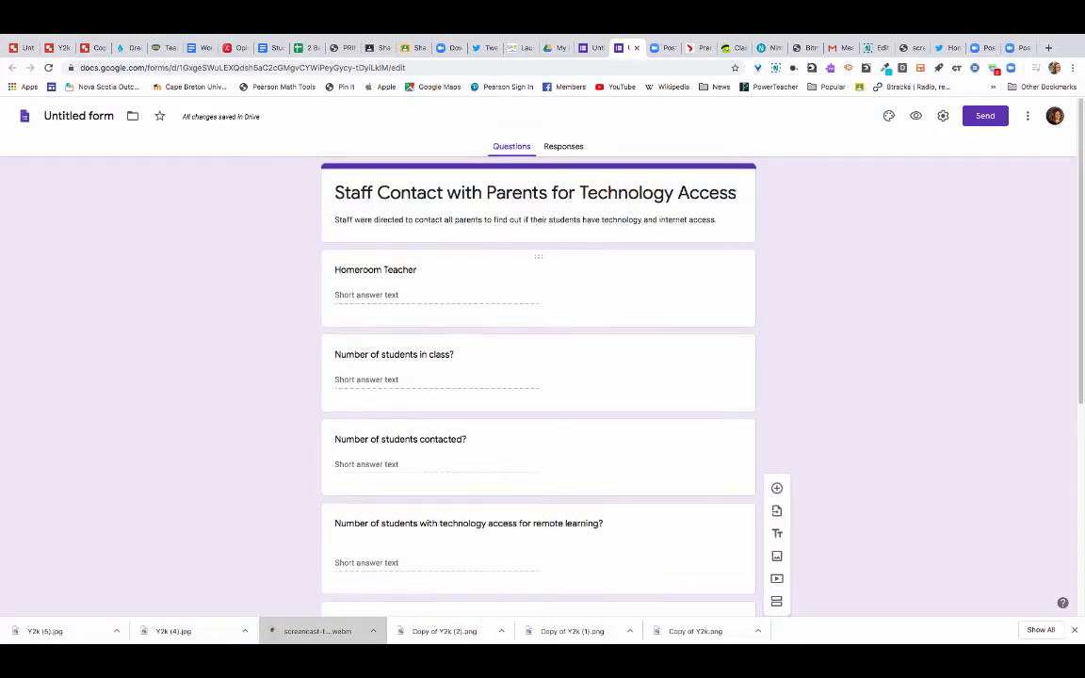
left_click(417, 270)
scroll(537, 377, "down", 3)
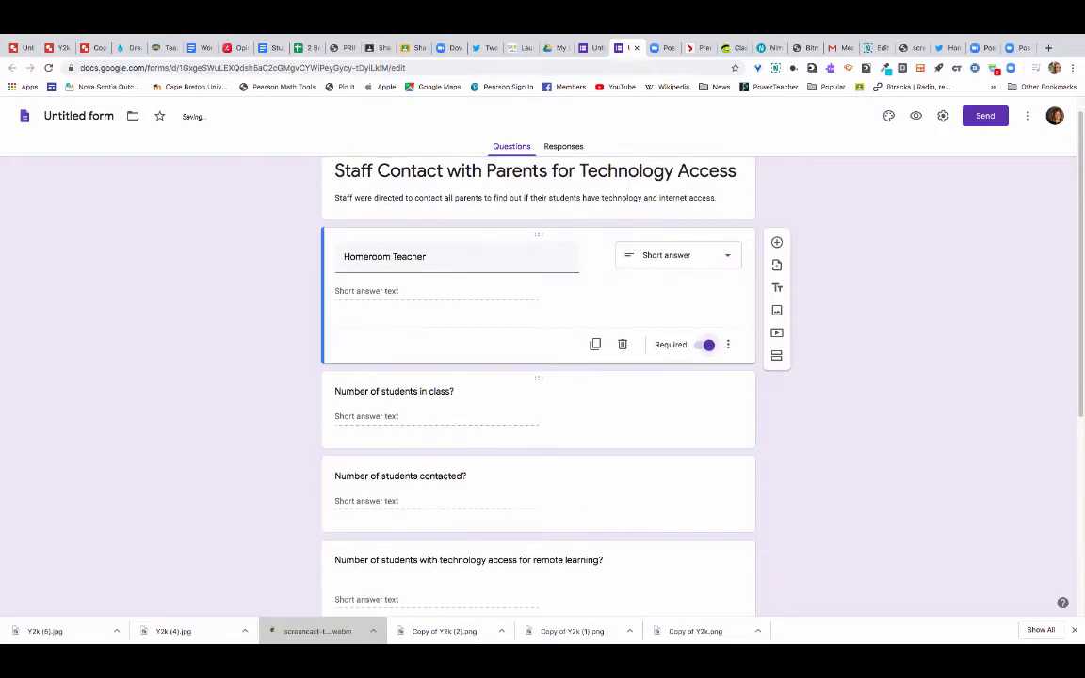
left_click(423, 279)
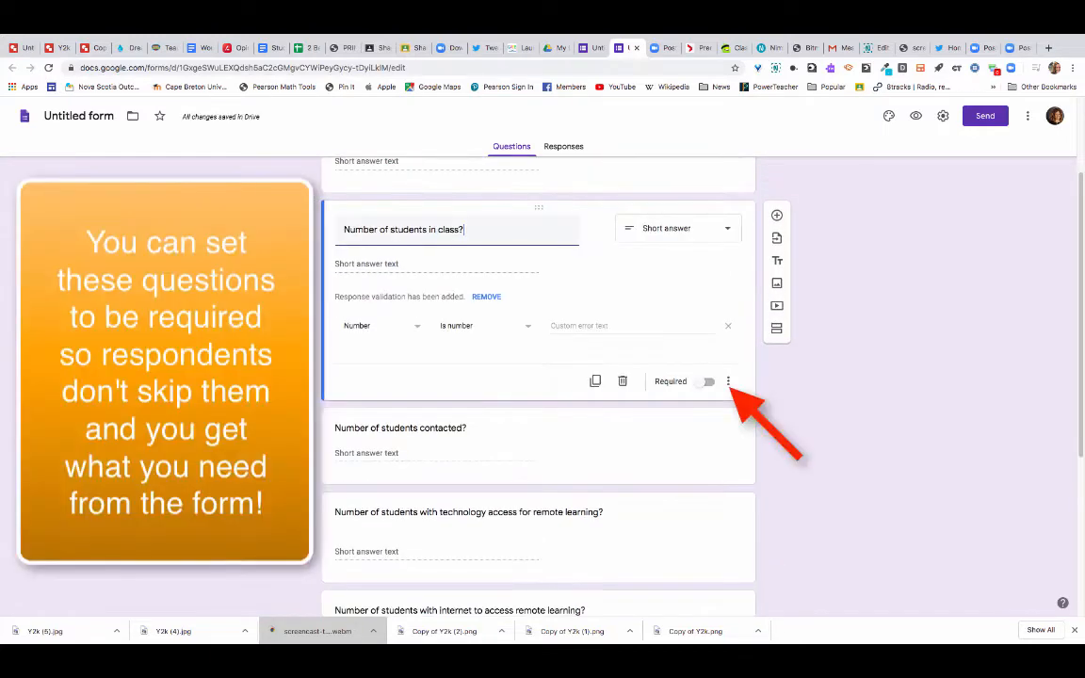
left_click(704, 381)
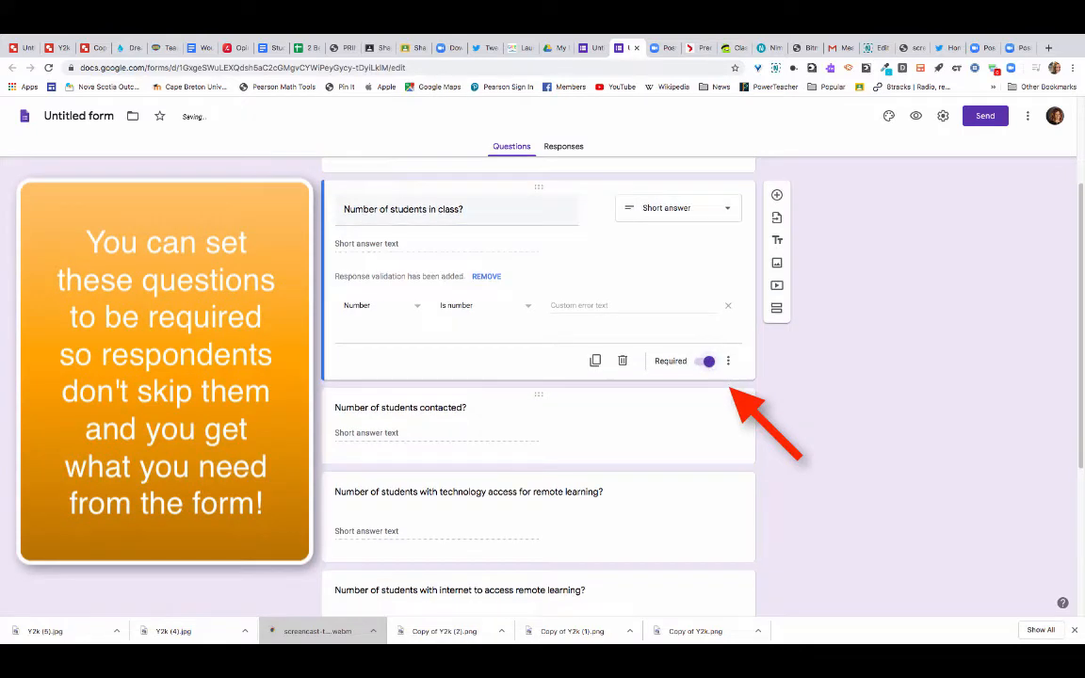
left_click(699, 443)
left_click(707, 416)
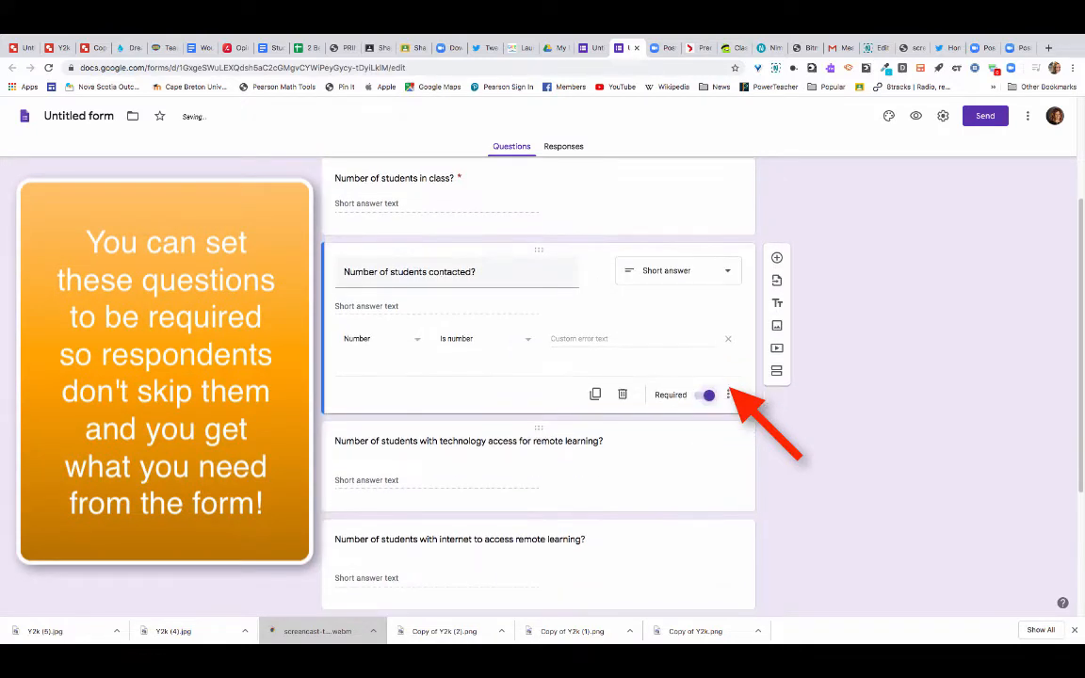
Make the questions about students with technology access and students with internet for remote learning required
left_click(699, 480)
left_click(708, 492)
scroll(707, 493, "down", 3)
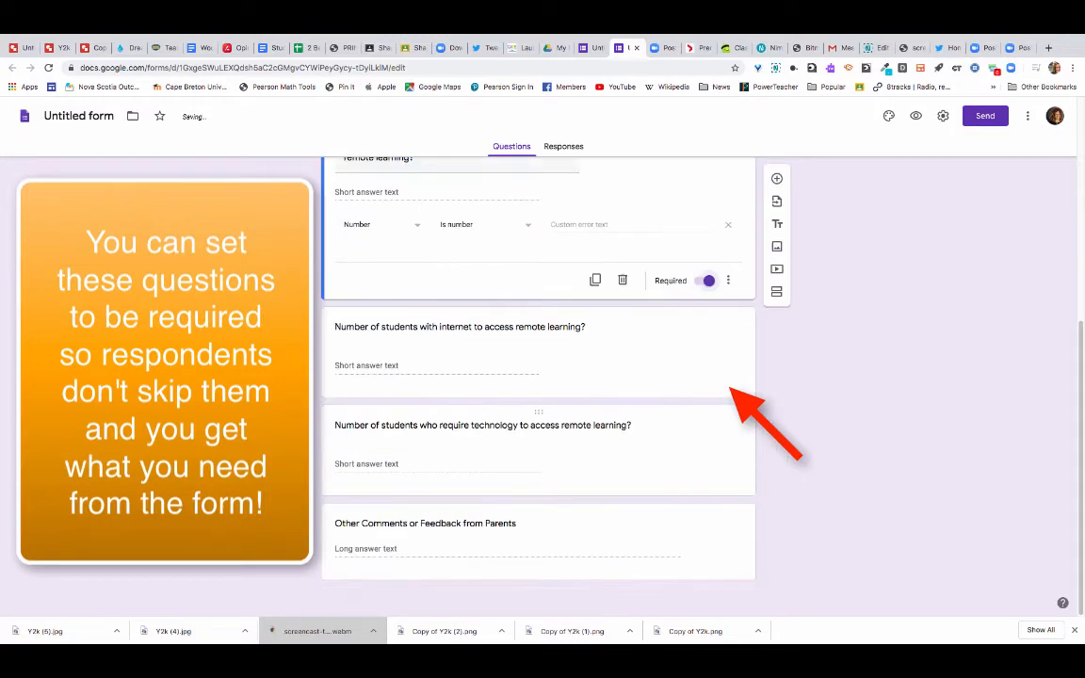
left_click(519, 326)
left_click(705, 407)
Make the question on students who require technology and the parent comments question required
scroll(705, 407, "down", 1)
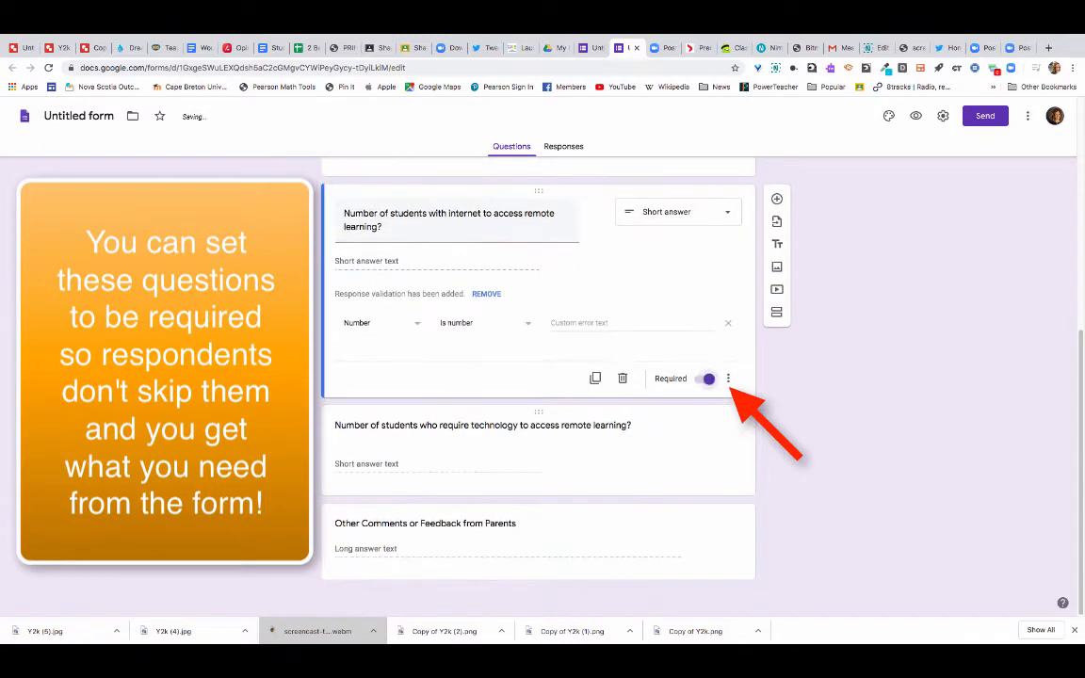
left_click(519, 424)
left_click(705, 476)
left_click(538, 522)
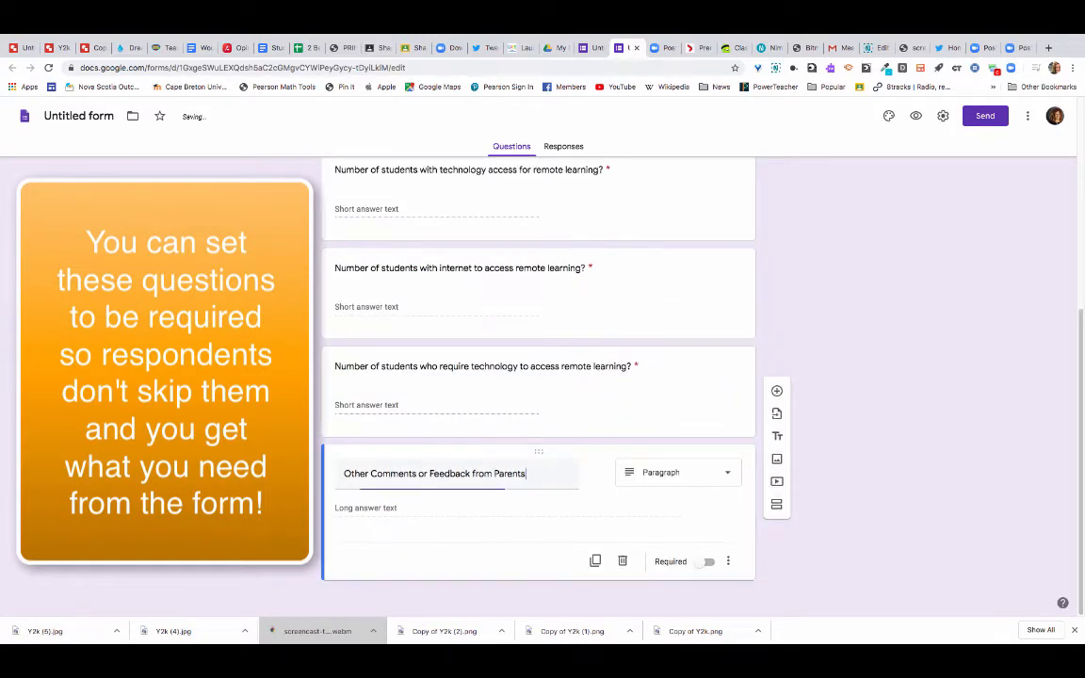
left_click(703, 561)
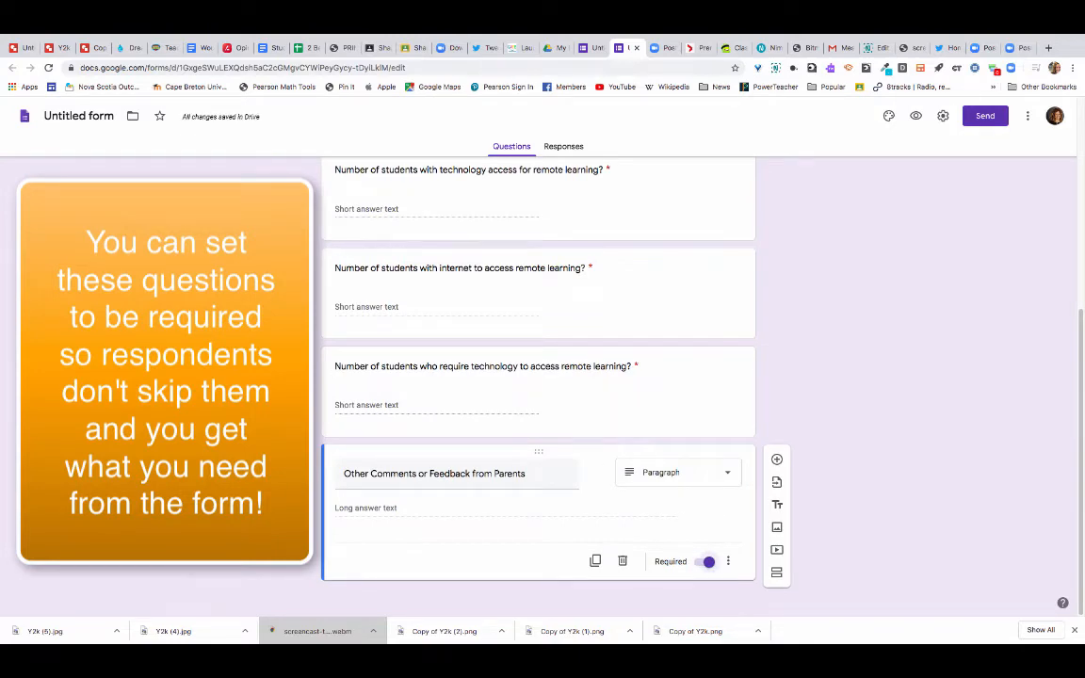
Switch to Google Sheets and try to copy the student first names in column K of Classlist 2019-20
left_click(306, 47)
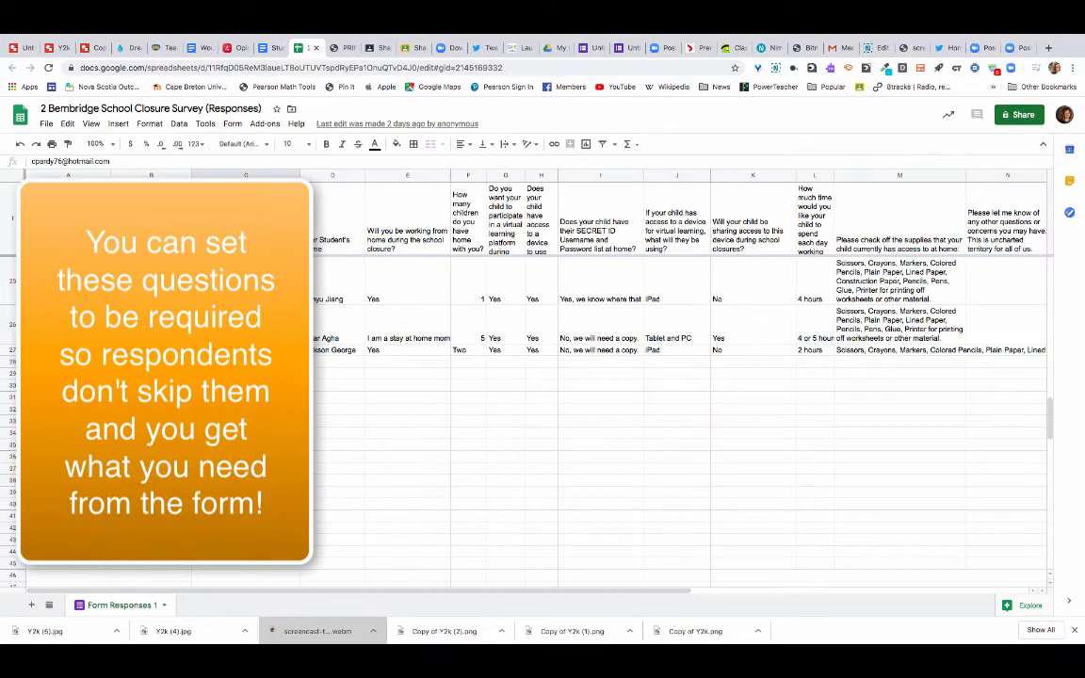
scroll(660, 395, "up", 10)
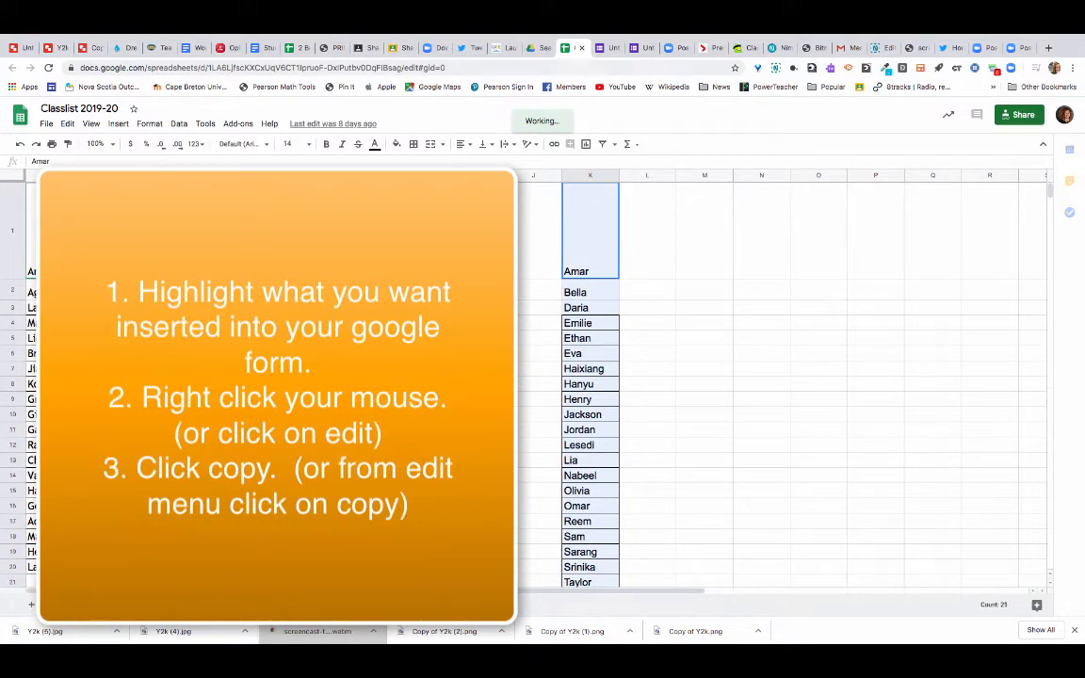
right_click(595, 528)
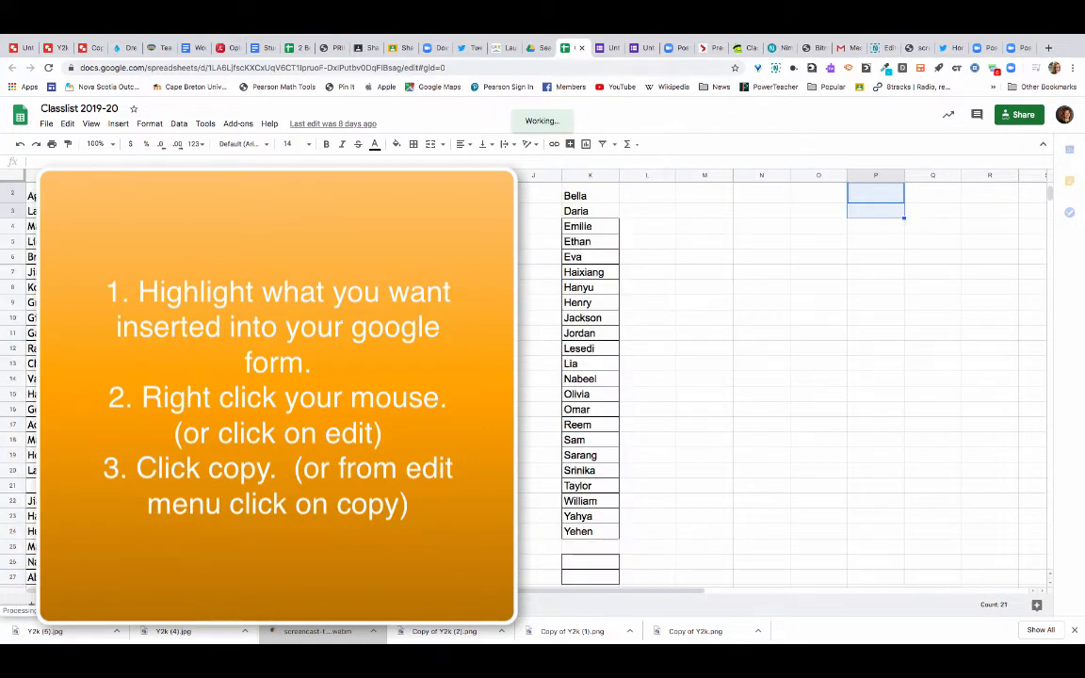
left_click(589, 517)
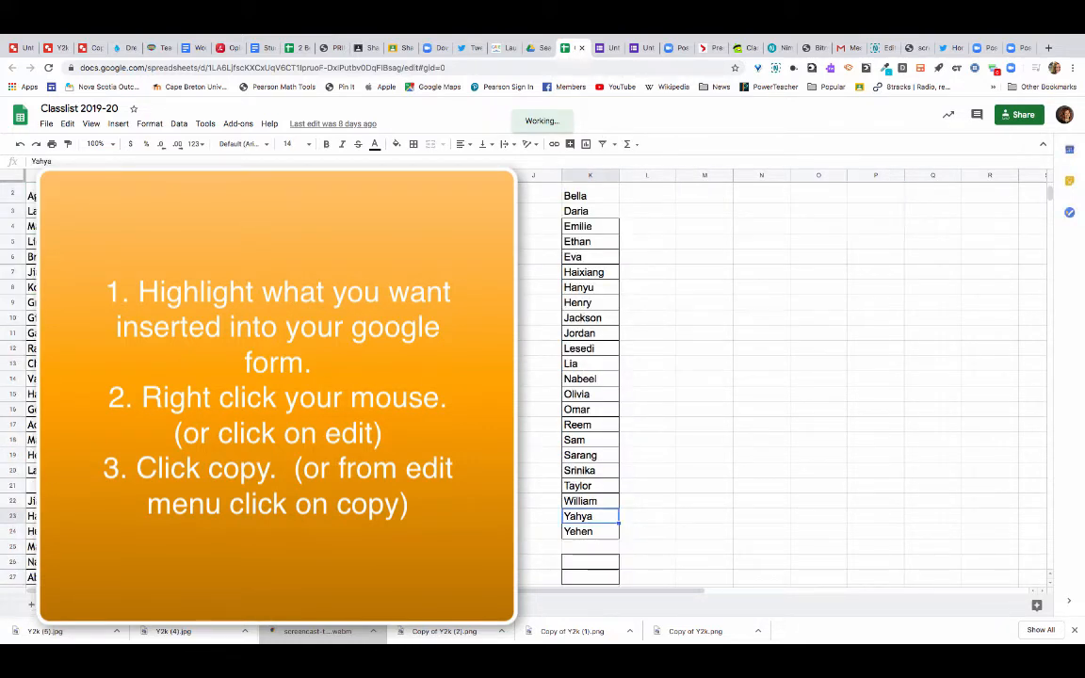
Copy the student first names in K1:K24 of the Classlist 2019-20 spreadsheet and return to the untitled form in Google Forms
left_click(590, 531)
left_click_drag(590, 531, 590, 175)
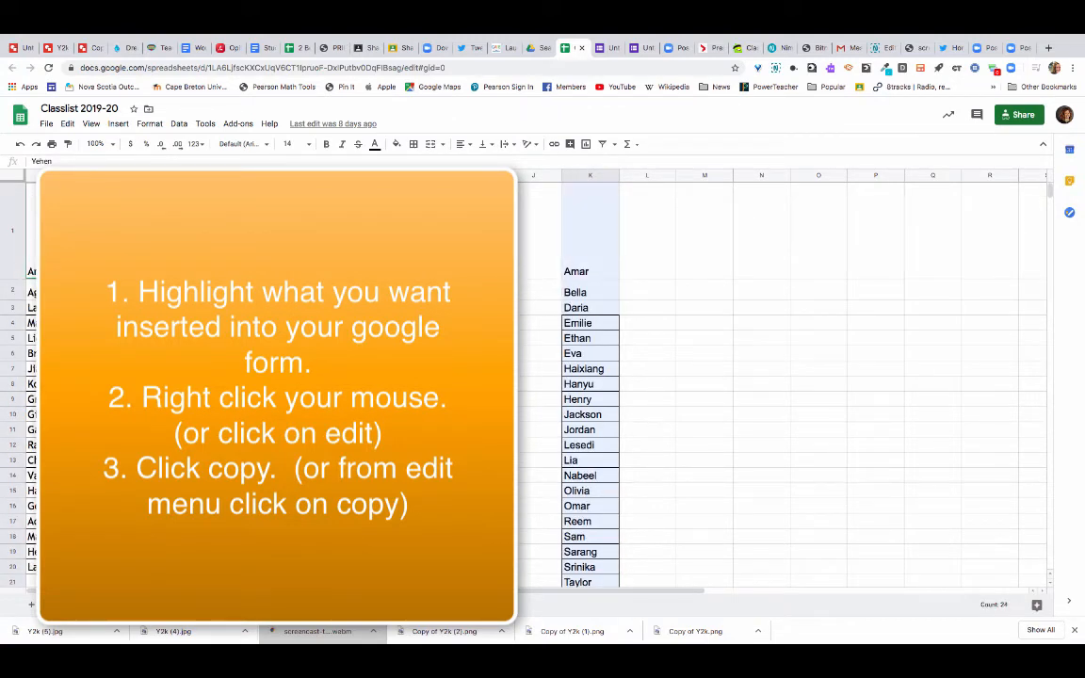
right_click(582, 184)
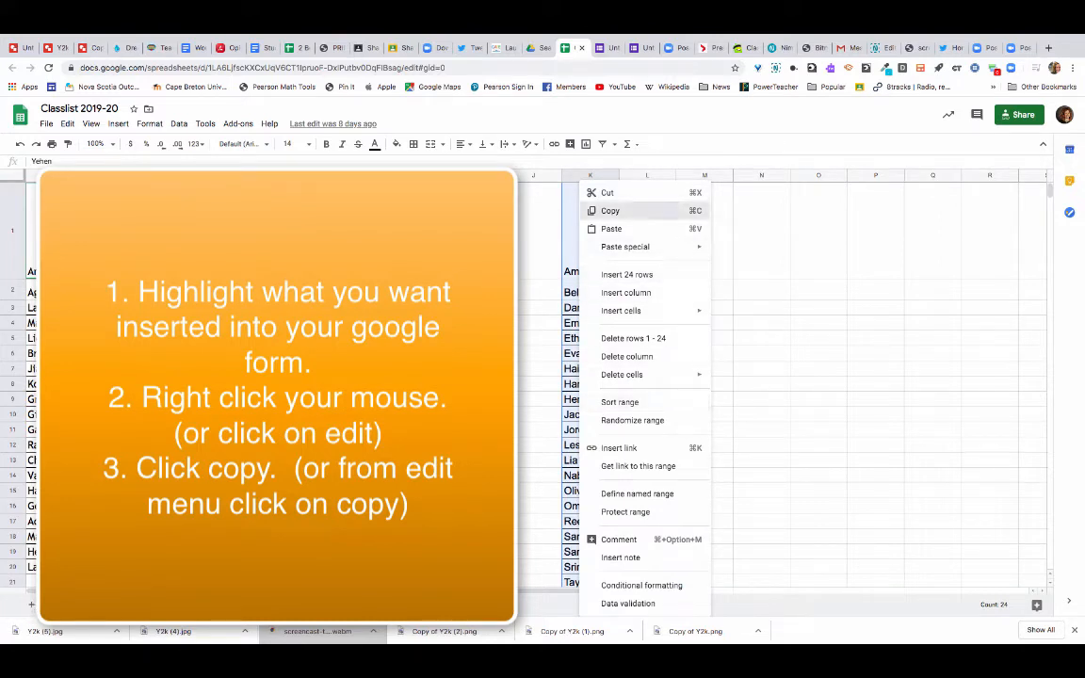
left_click(610, 211)
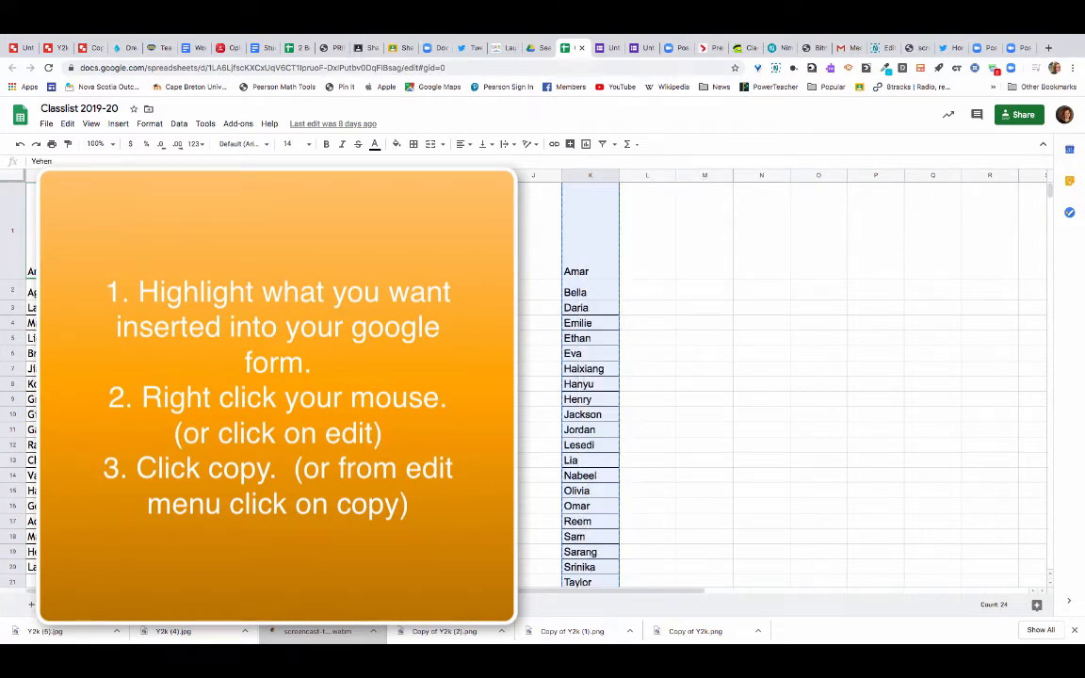
left_click(637, 47)
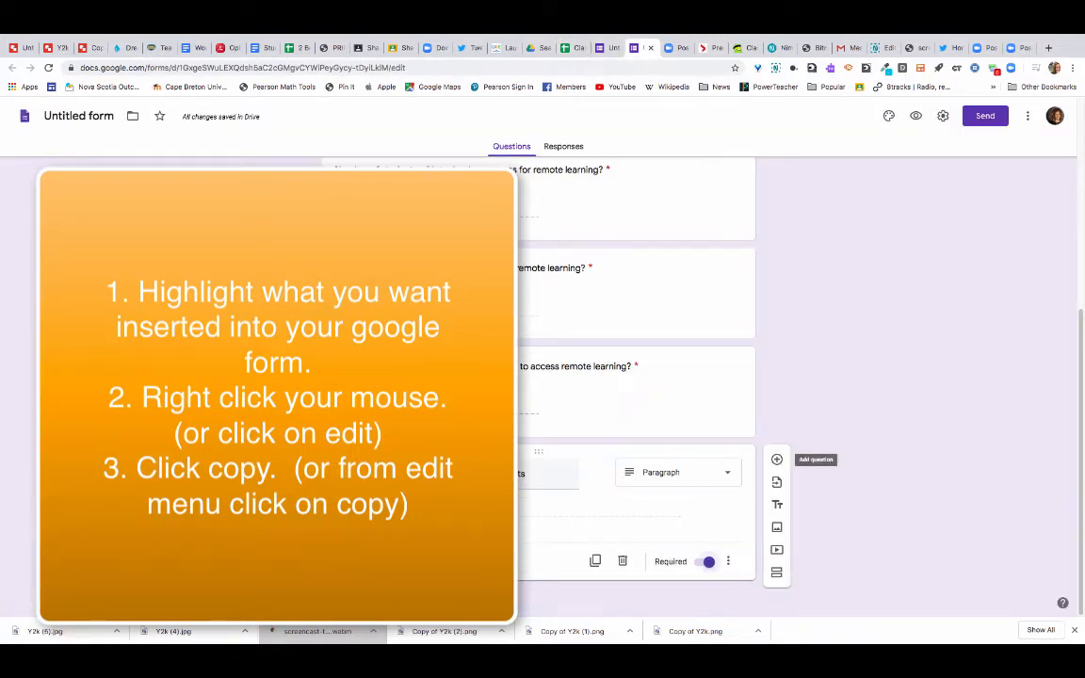
Add a multiple-choice question titled Student Name below the parent comments question and paste the copied student first names as its options
left_click(777, 459)
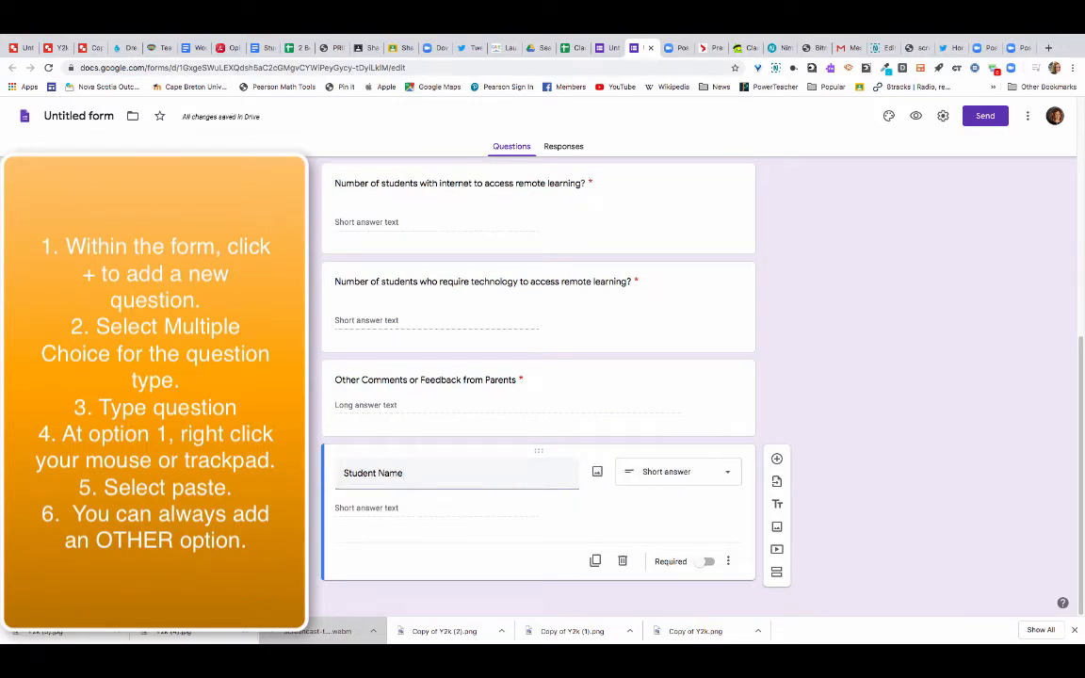
left_click(678, 471)
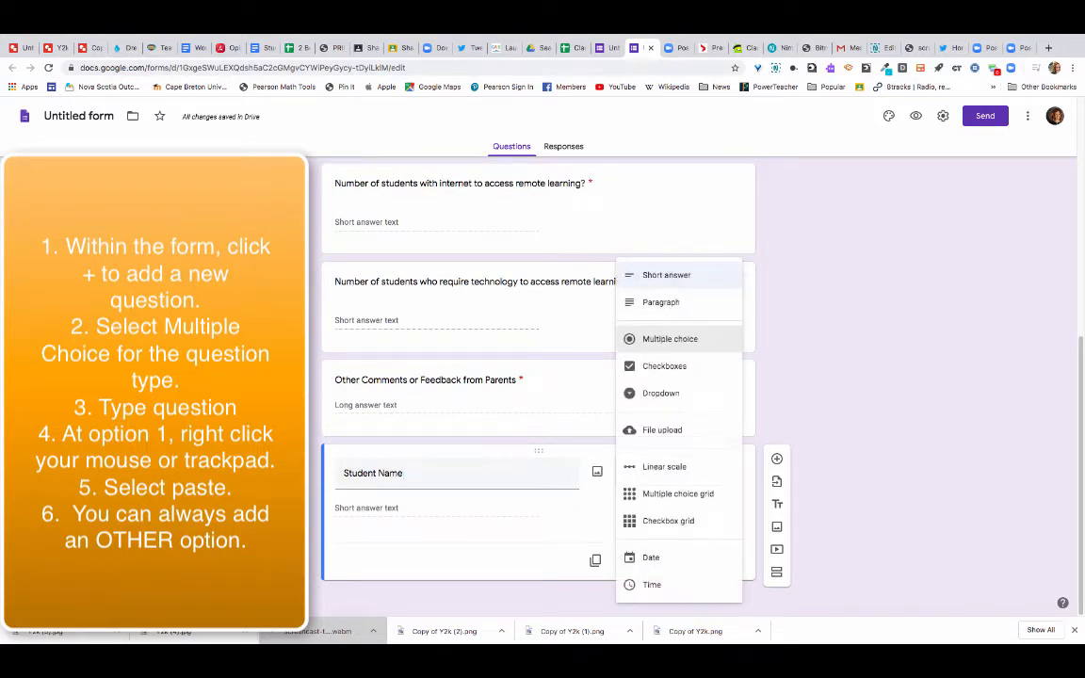
left_click(669, 338)
left_click(377, 489)
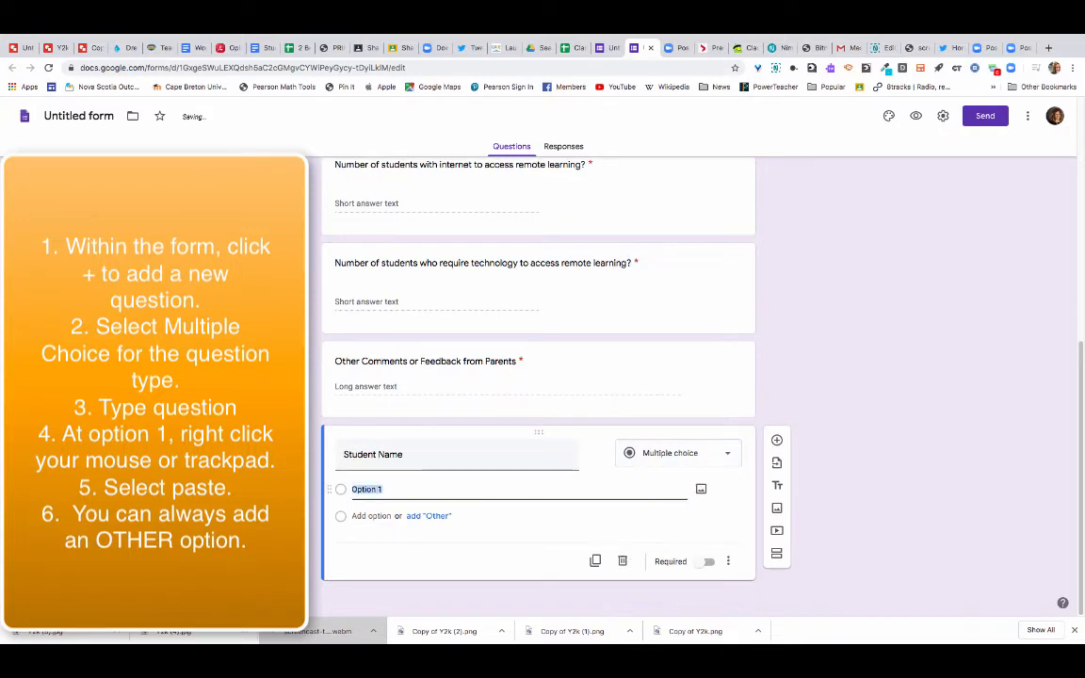
right_click(385, 490)
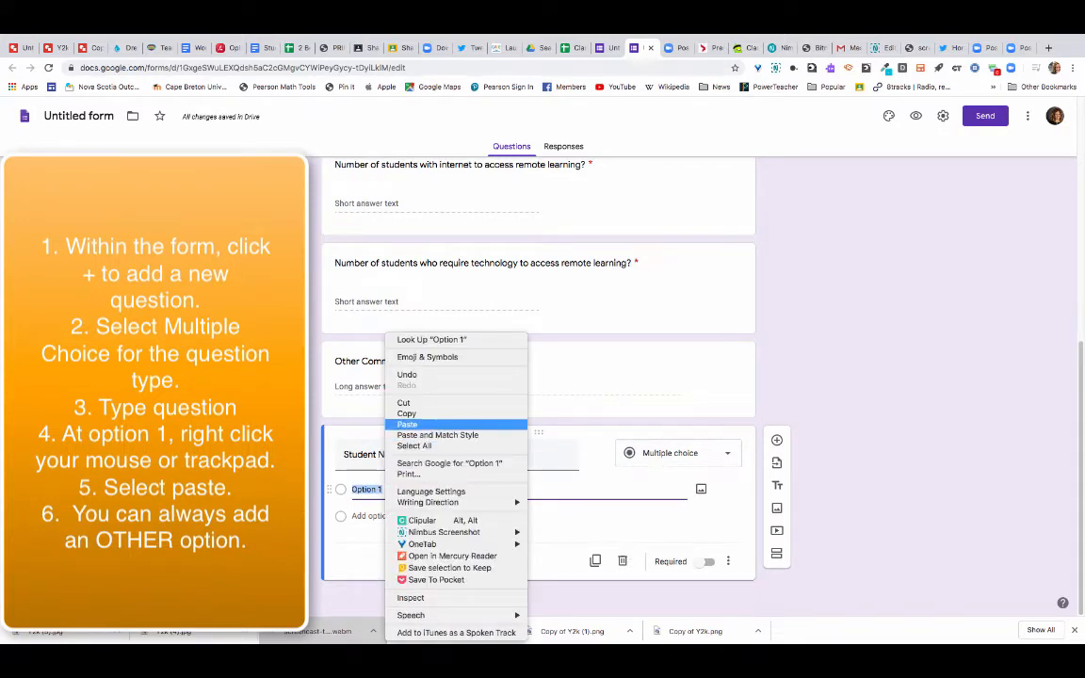
left_click(407, 424)
Look through the pasted name options and delete the Student Name question from the form
scroll(538, 408, "up", 5)
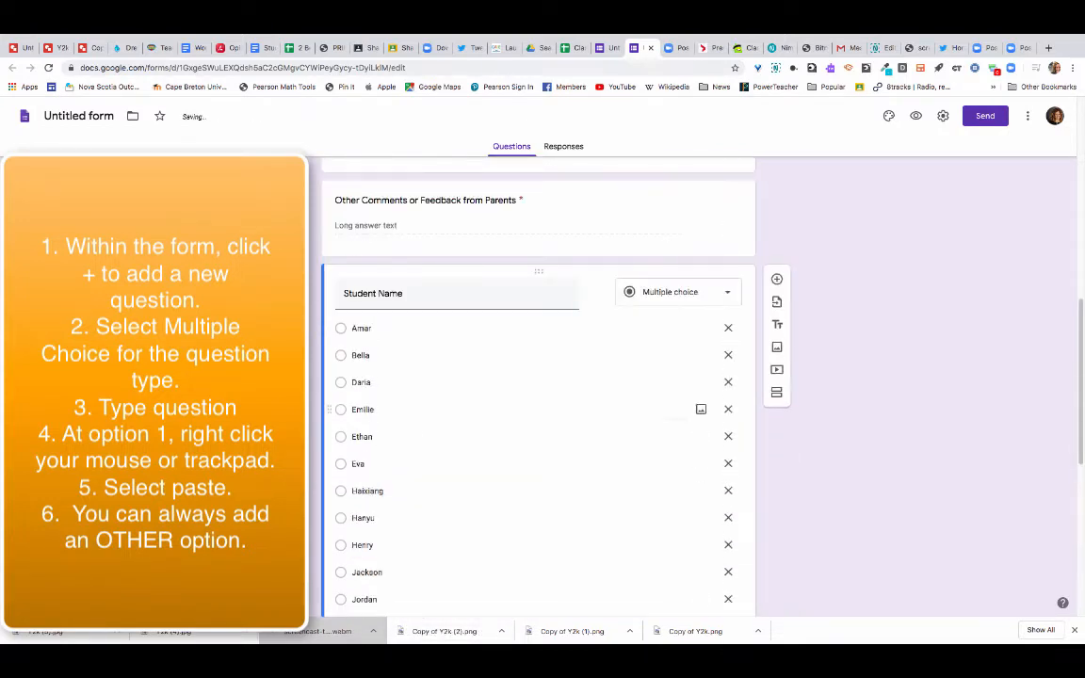
scroll(528, 414, "down", 5)
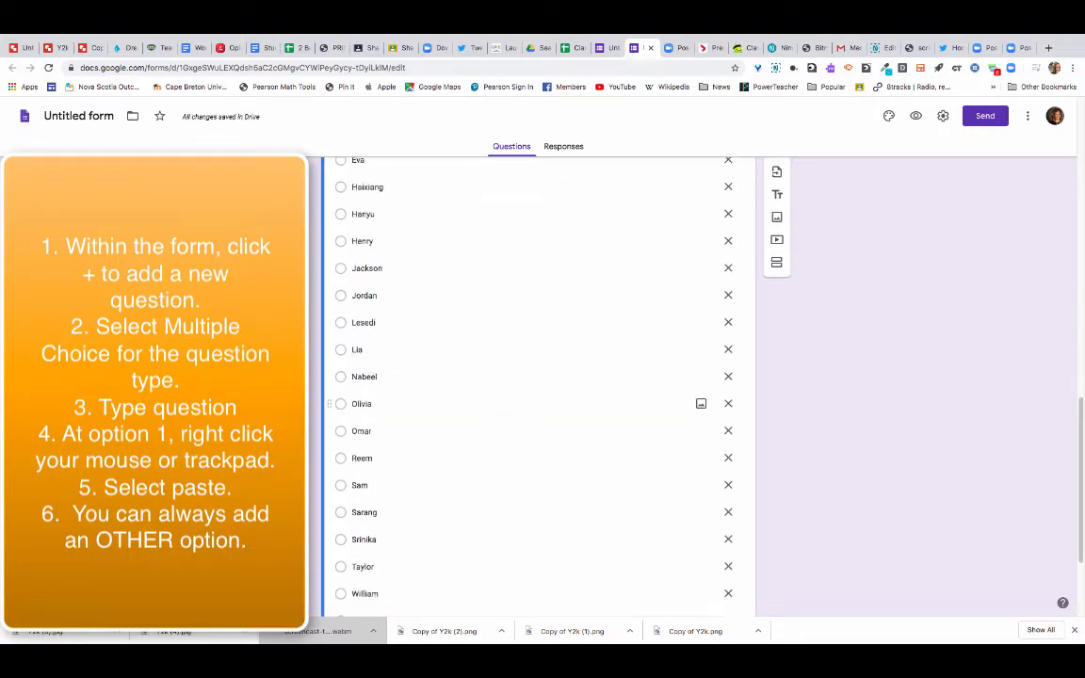
scroll(527, 423, "up", 5)
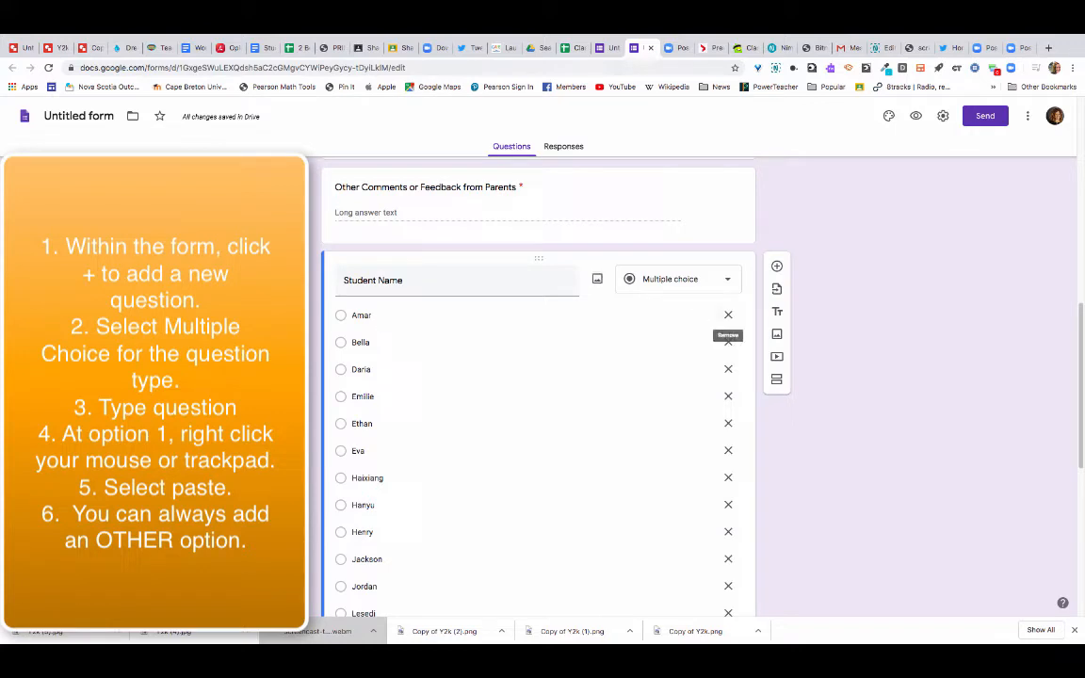
scroll(538, 396, "down", 4)
scroll(538, 396, "down", 2)
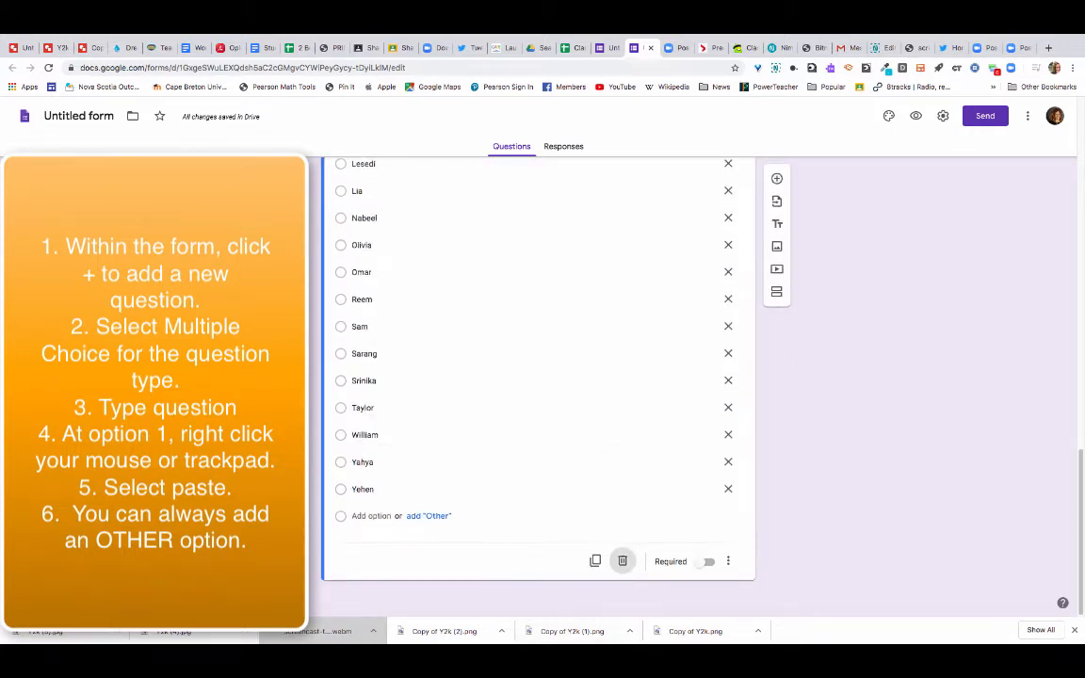
left_click(622, 562)
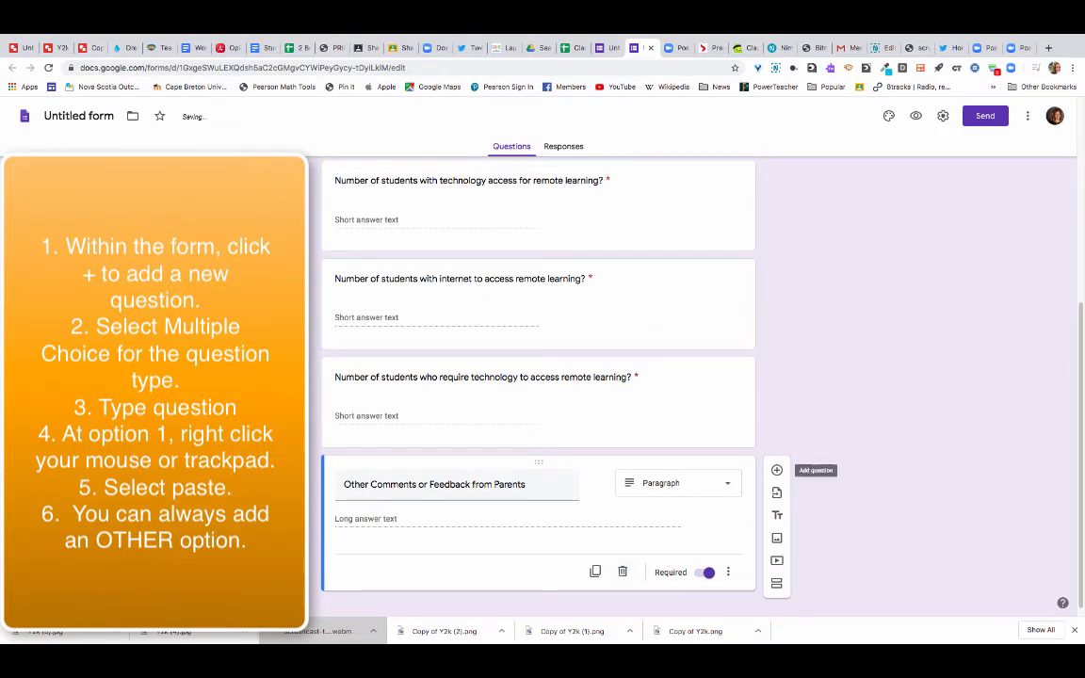
Add a question titled Student Name below the parent comments question and set its type to Multiple choice
left_click(776, 469)
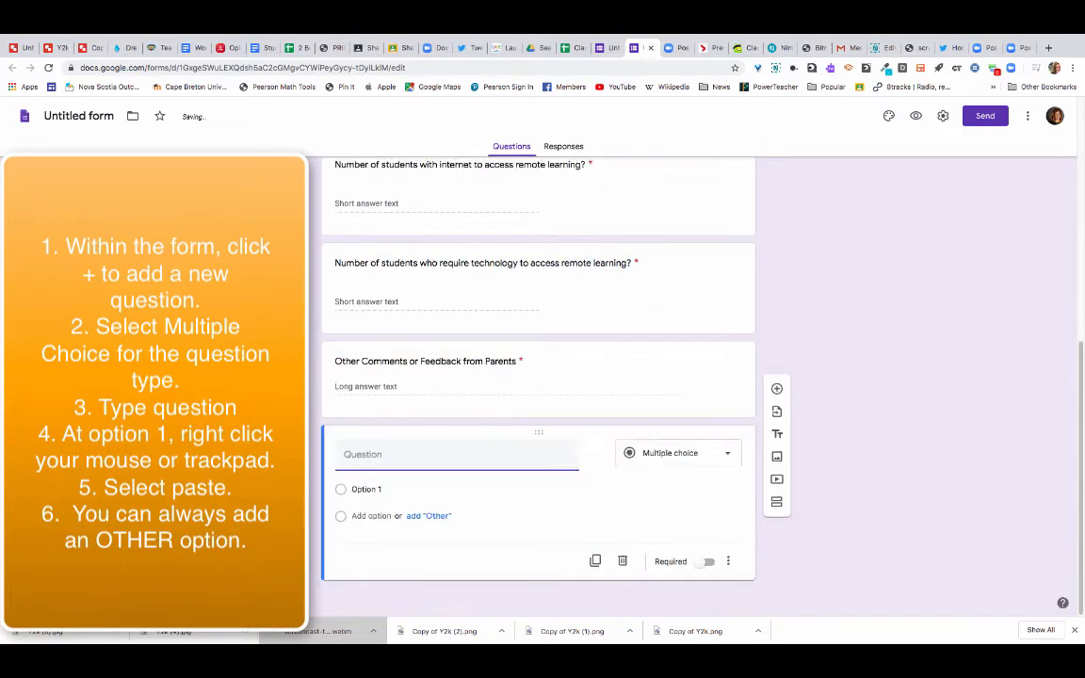
type("St")
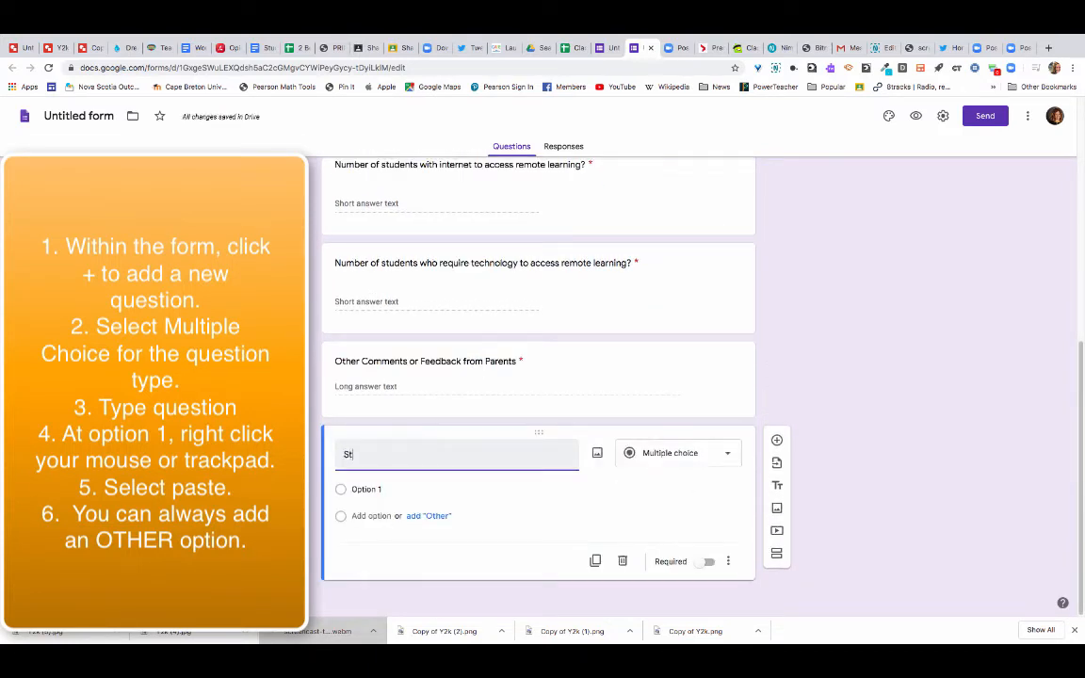
type("udent Name")
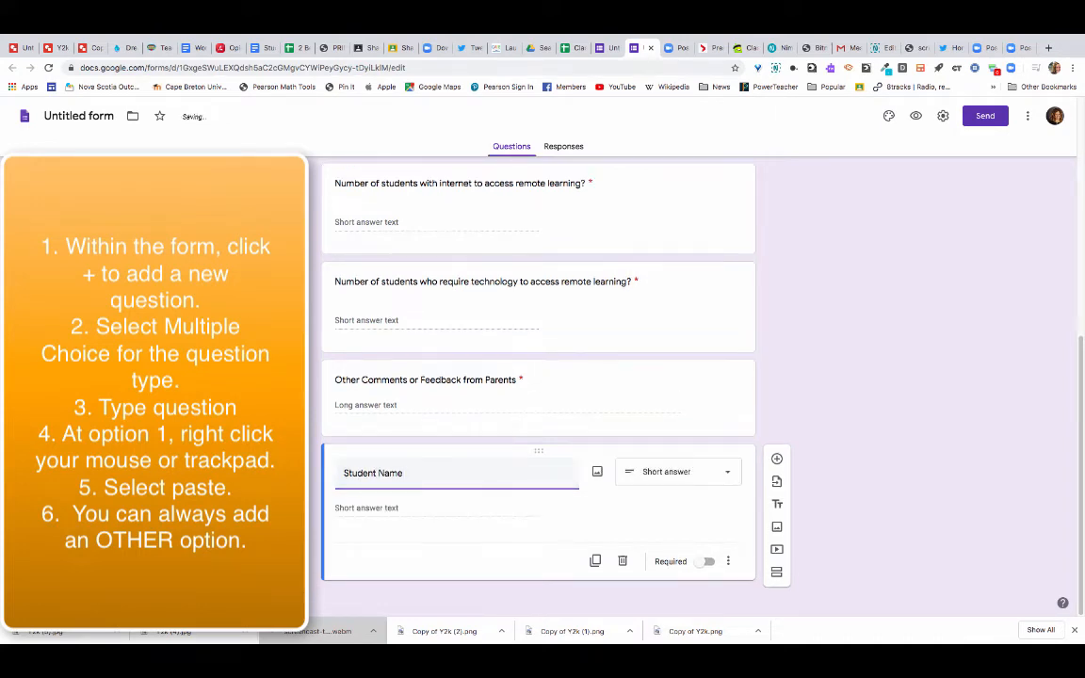
left_click(678, 471)
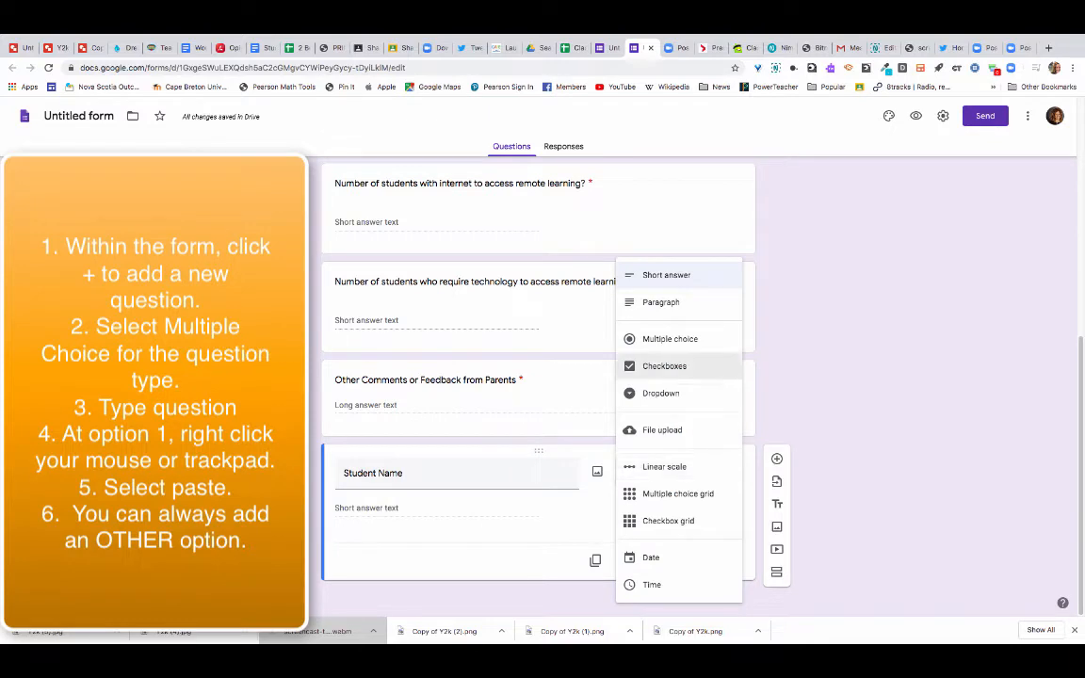
left_click(670, 339)
Replace Option 1 of the Student Name question with the copied list of student first names
left_click(366, 489)
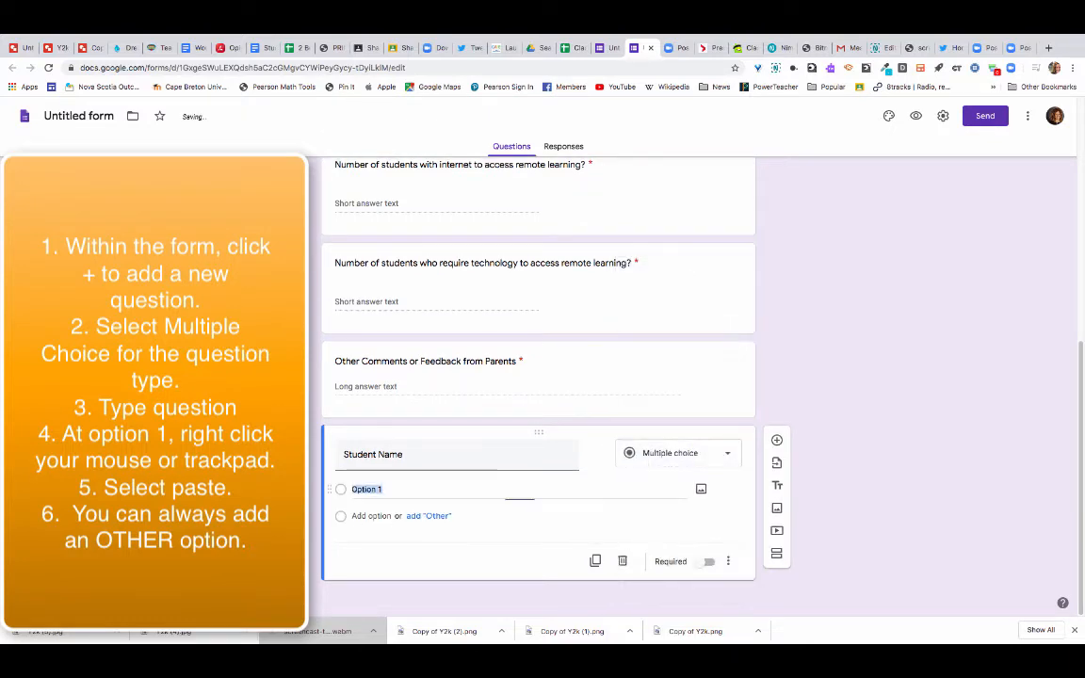
right_click(366, 488)
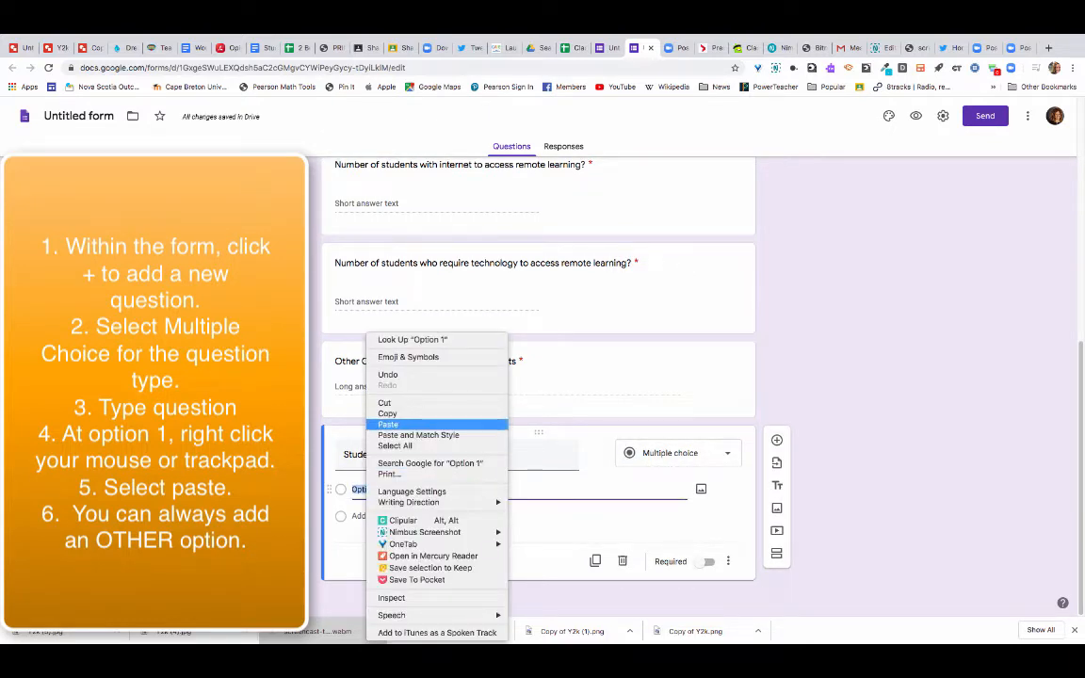
left_click(433, 424)
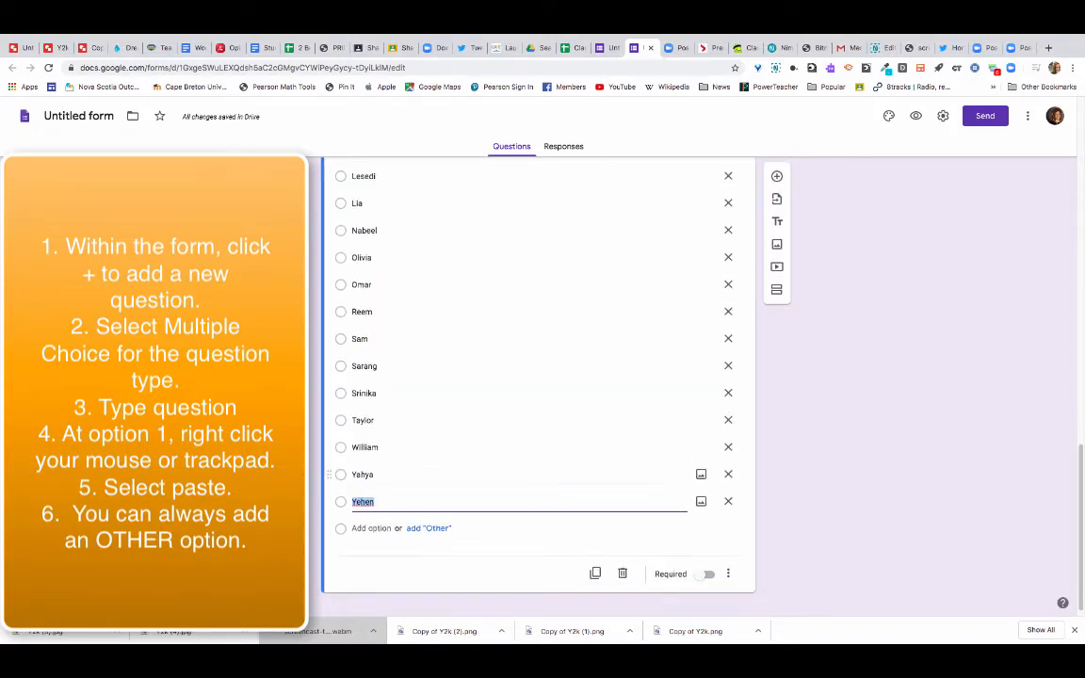
scroll(528, 299, "up", 3)
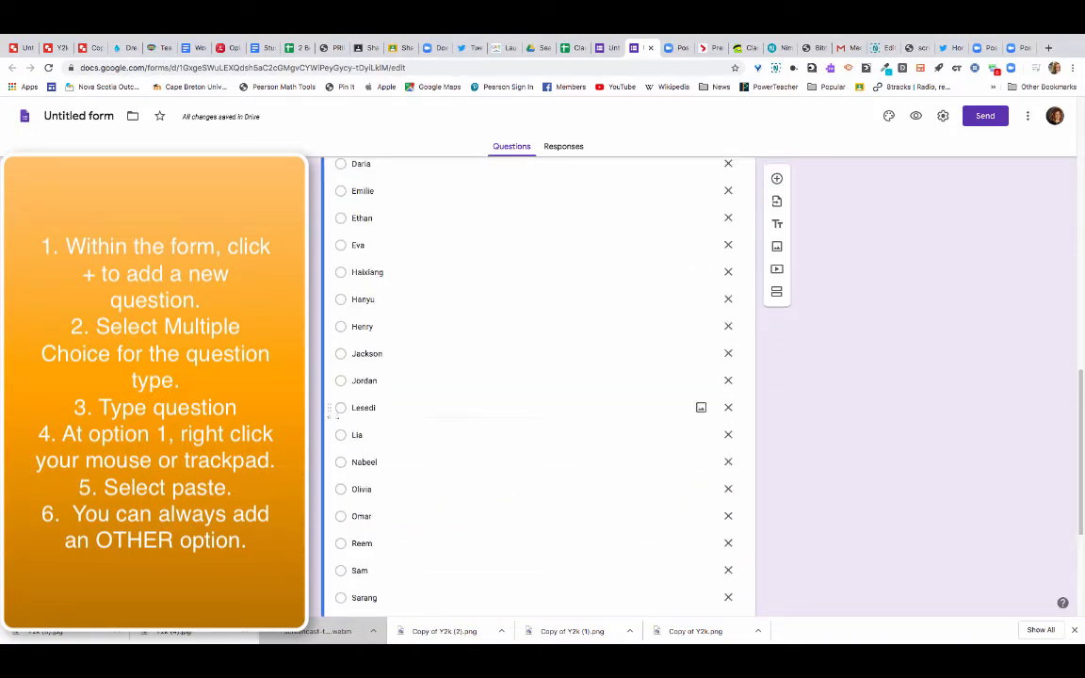
Add one more student's first name at the end of the Student Name options, followed by an Other option
scroll(527, 407, "down", 3)
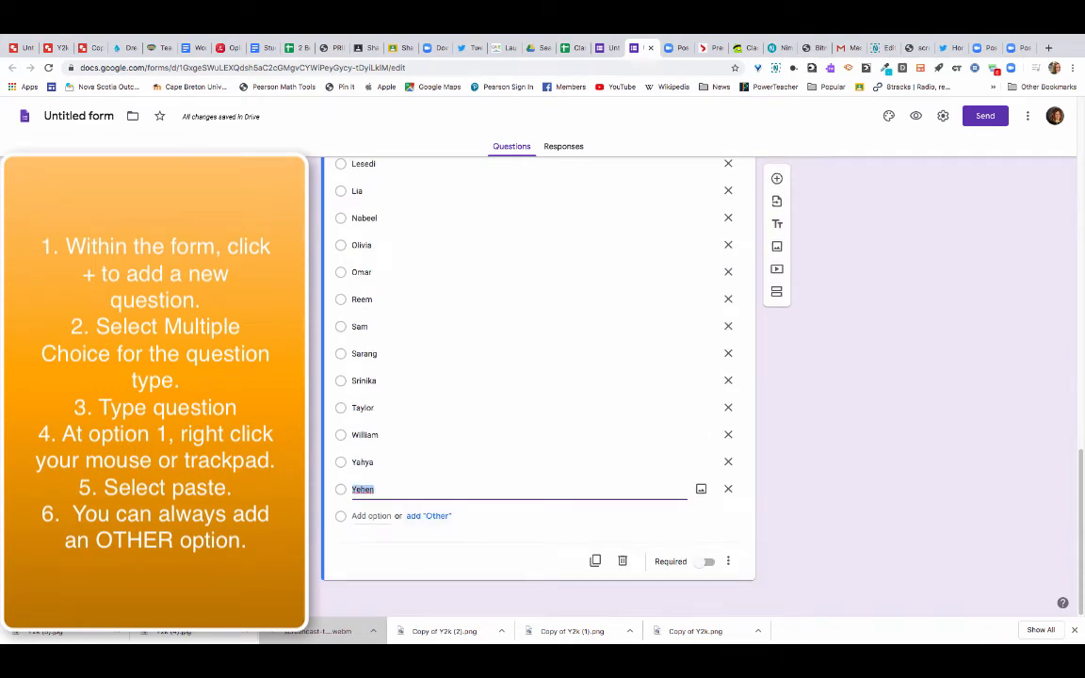
key("Return")
type("l")
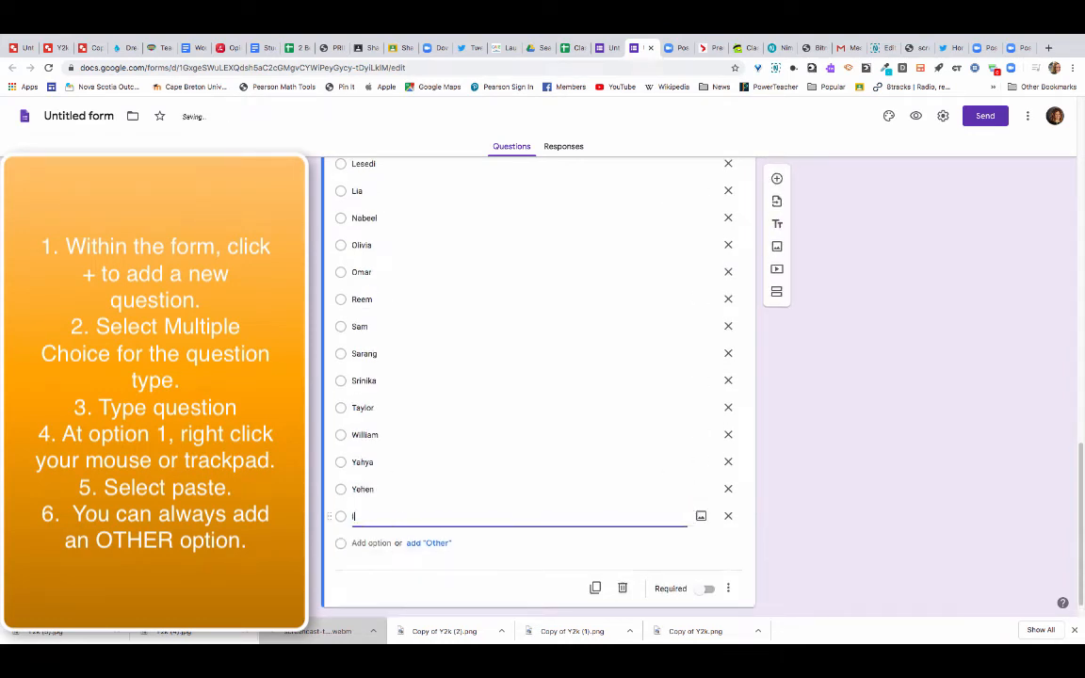
type("sabella")
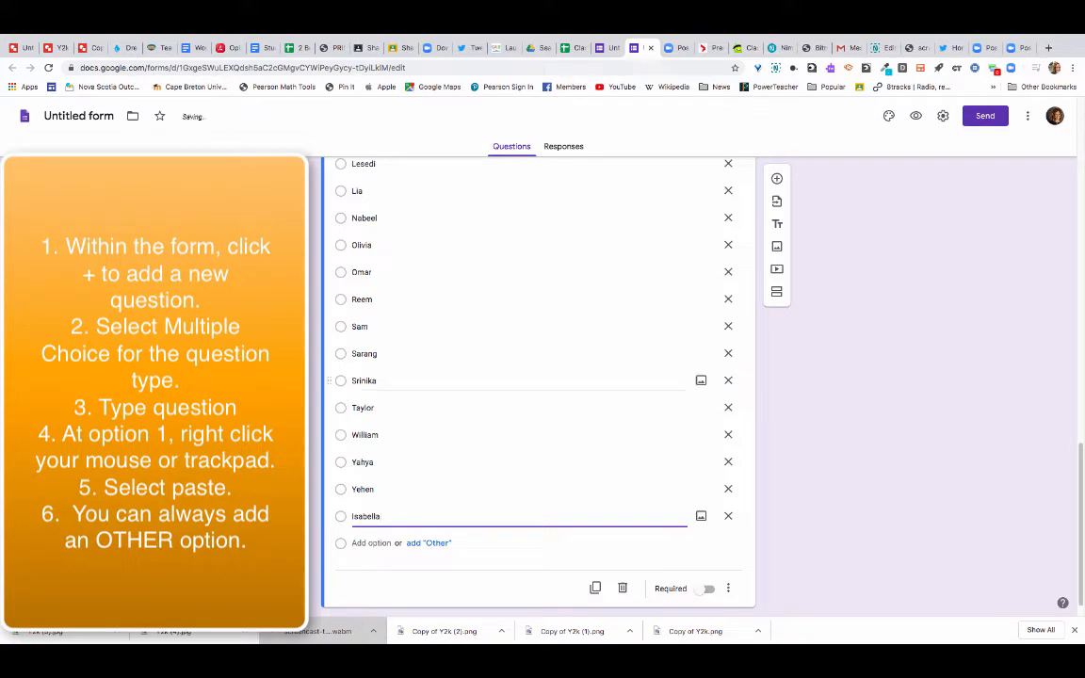
left_click(428, 542)
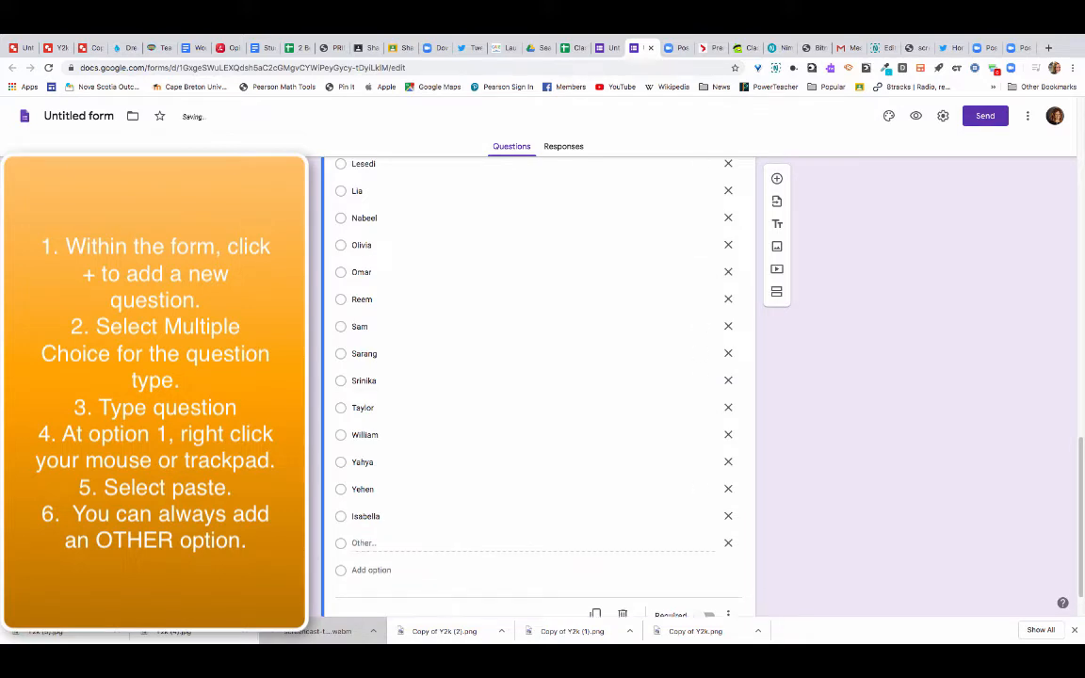
Rename the untitled form file to match the form's title, Staff Contact with Parents for Technology Access
scroll(701, 471, "up", 1)
scroll(700, 471, "up", 5)
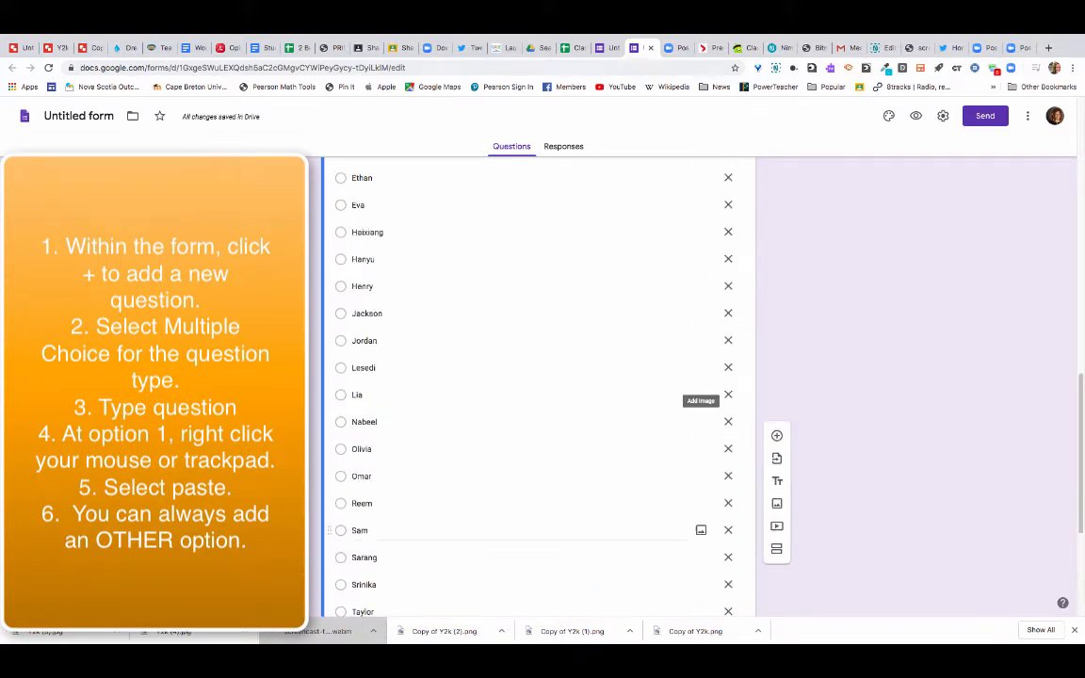
scroll(700, 394, "up", 4)
scroll(701, 386, "down", 1)
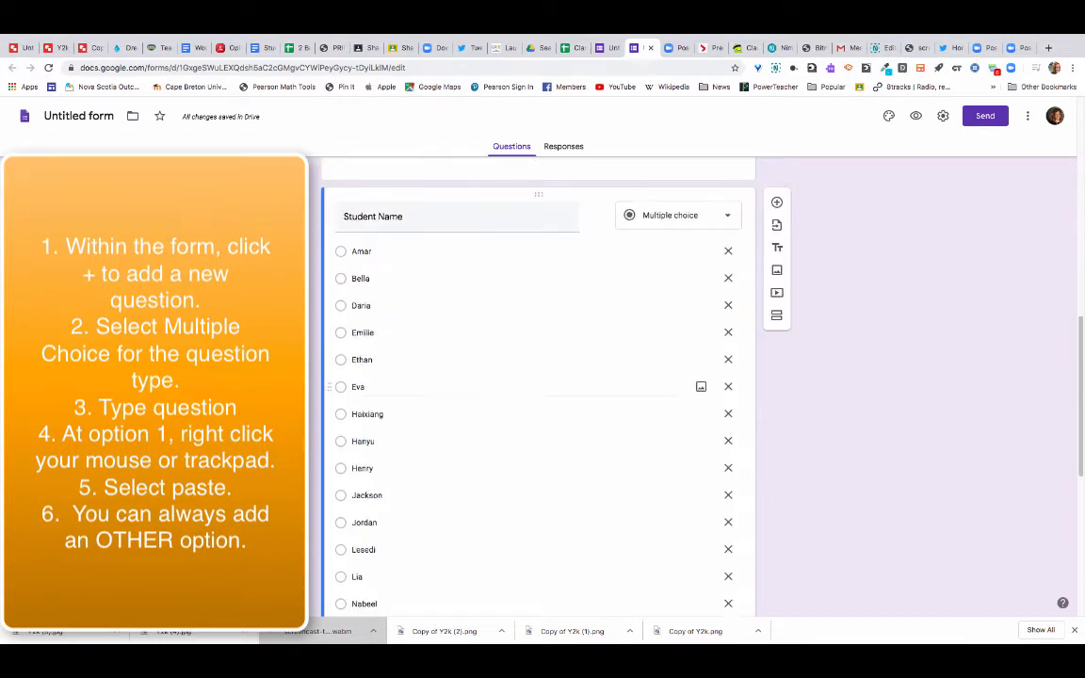
scroll(701, 386, "down", 5)
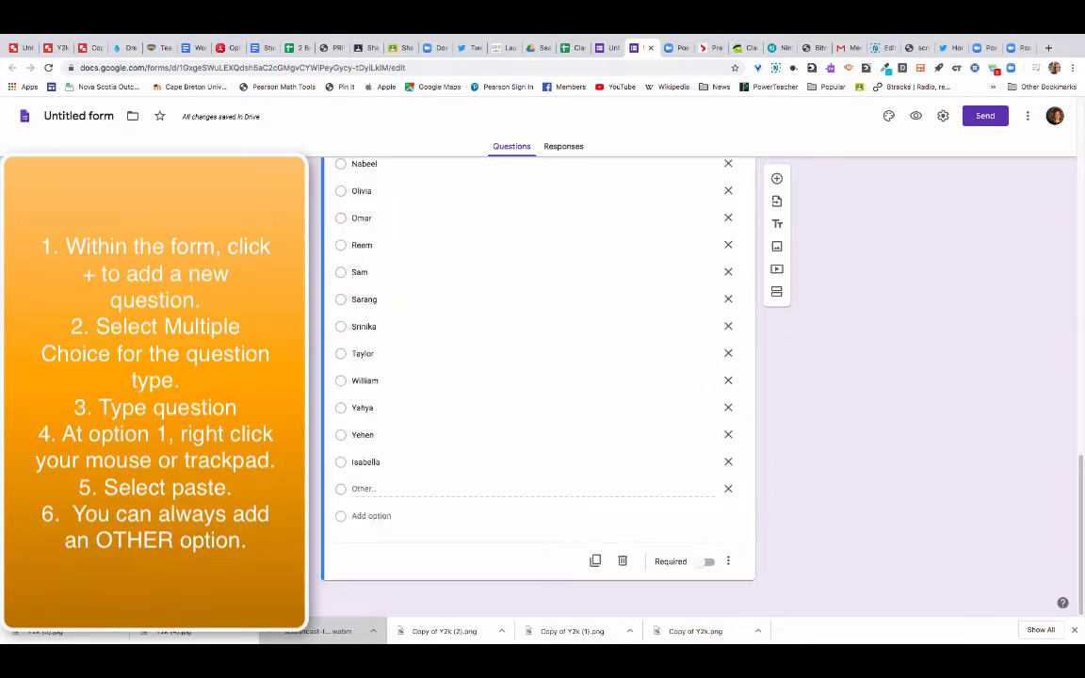
scroll(701, 405, "up", 6)
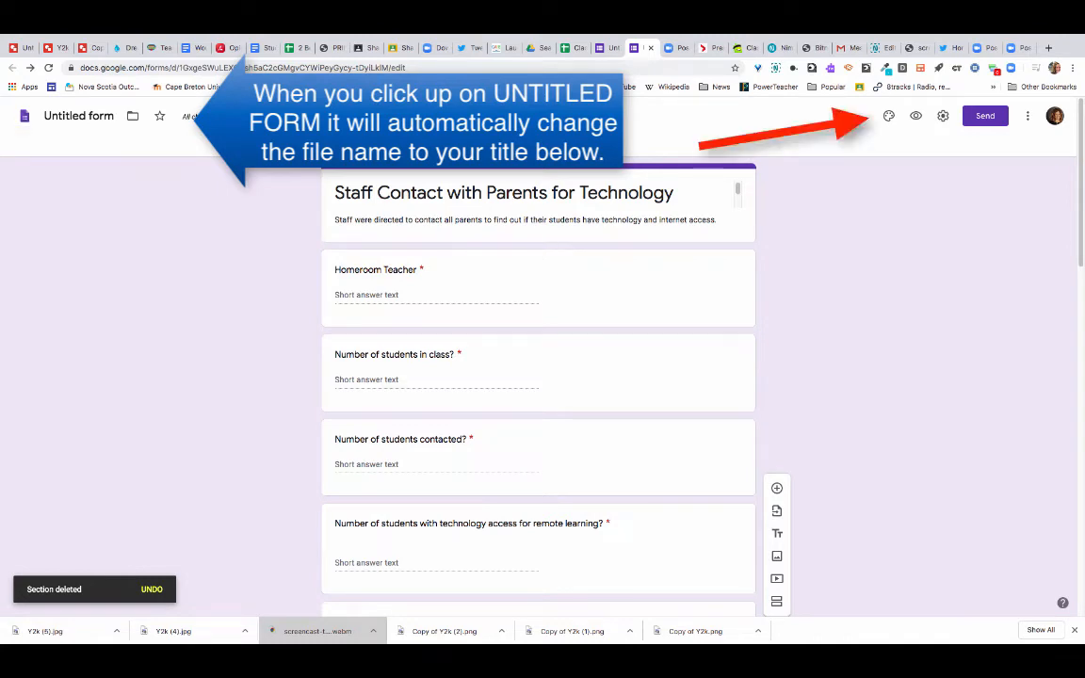
left_click(79, 116)
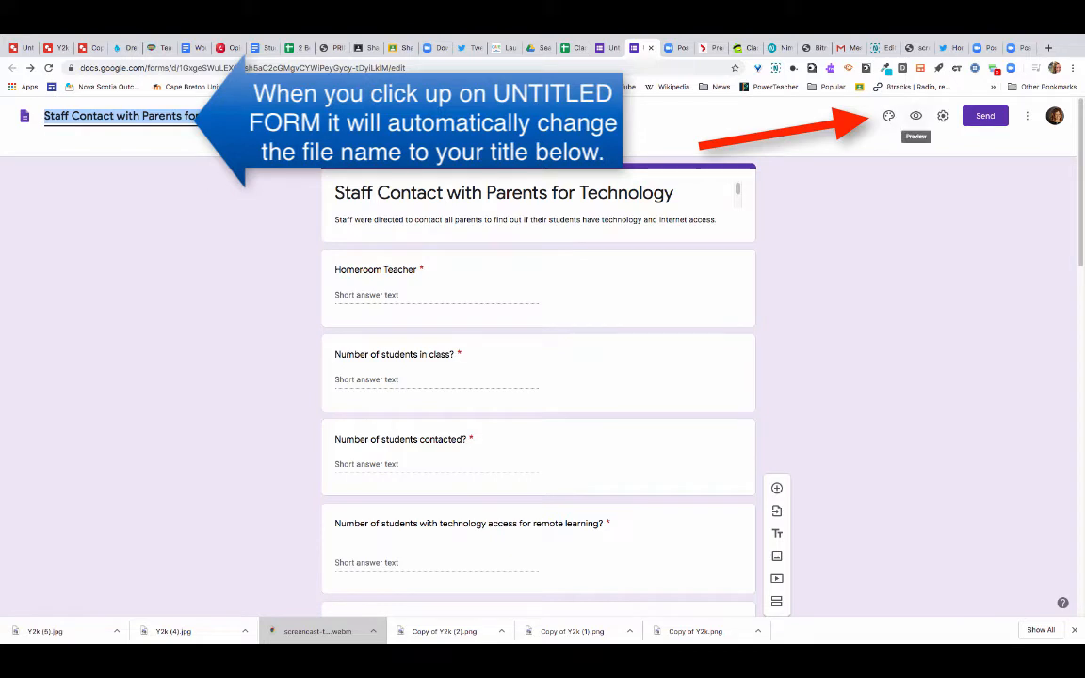
Customize the form's theme with the coloured-pencils header image and the grey-blue theme color
left_click(888, 116)
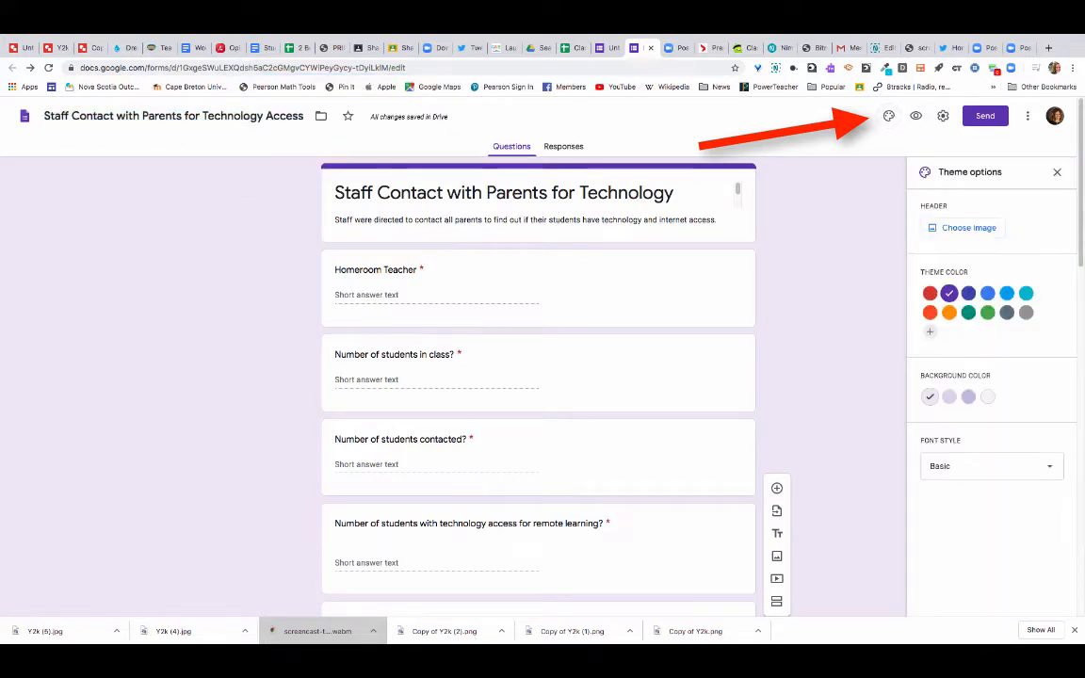
left_click(987, 293)
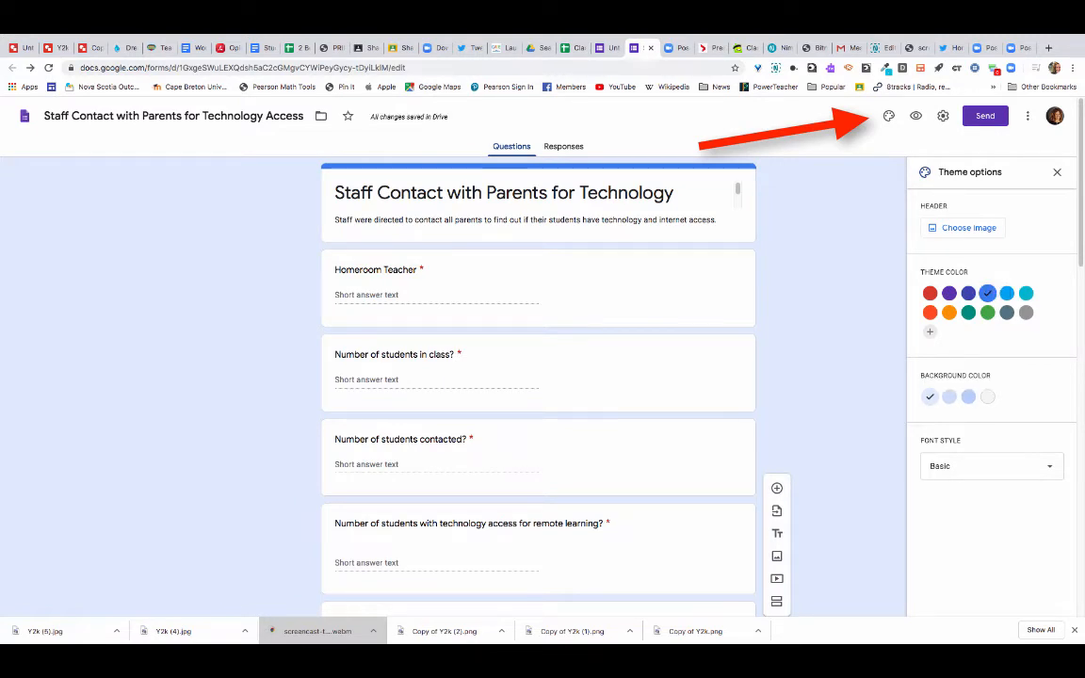
left_click(968, 227)
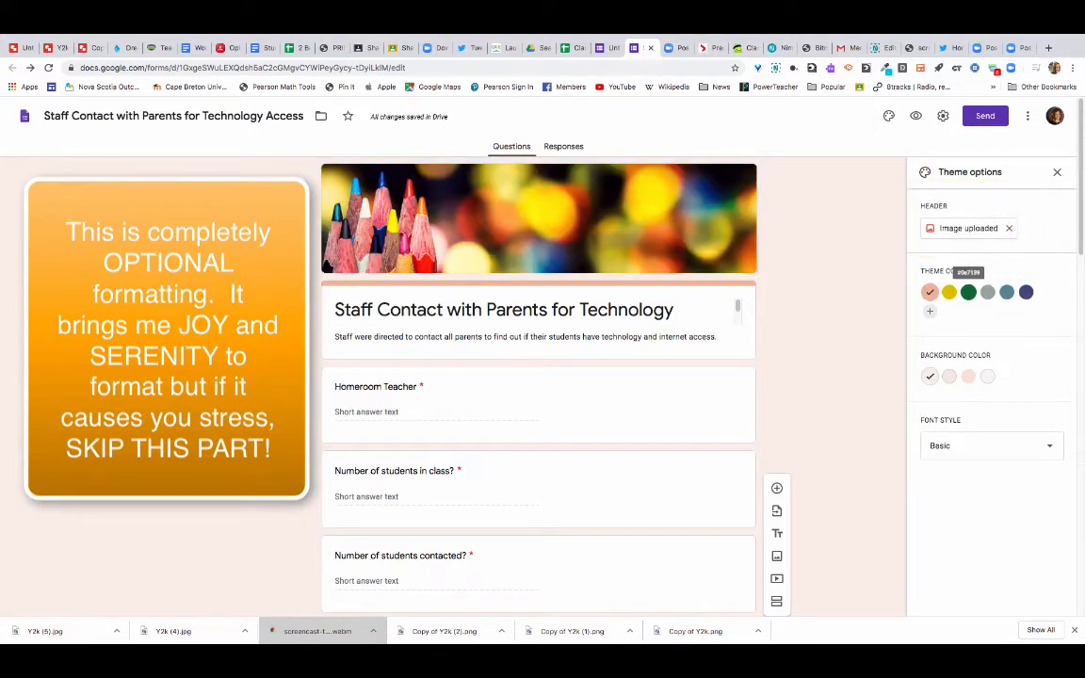
left_click(1007, 292)
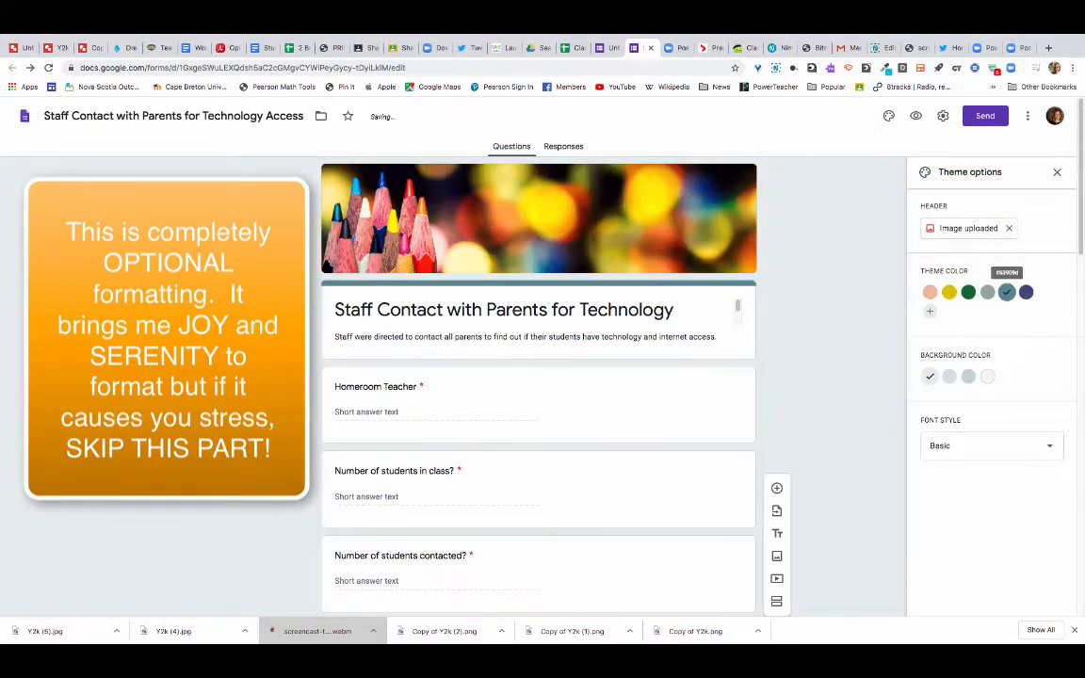
Preview the form and examine its questions and the Student Name options as respondents see them
scroll(537, 377, "down", 1)
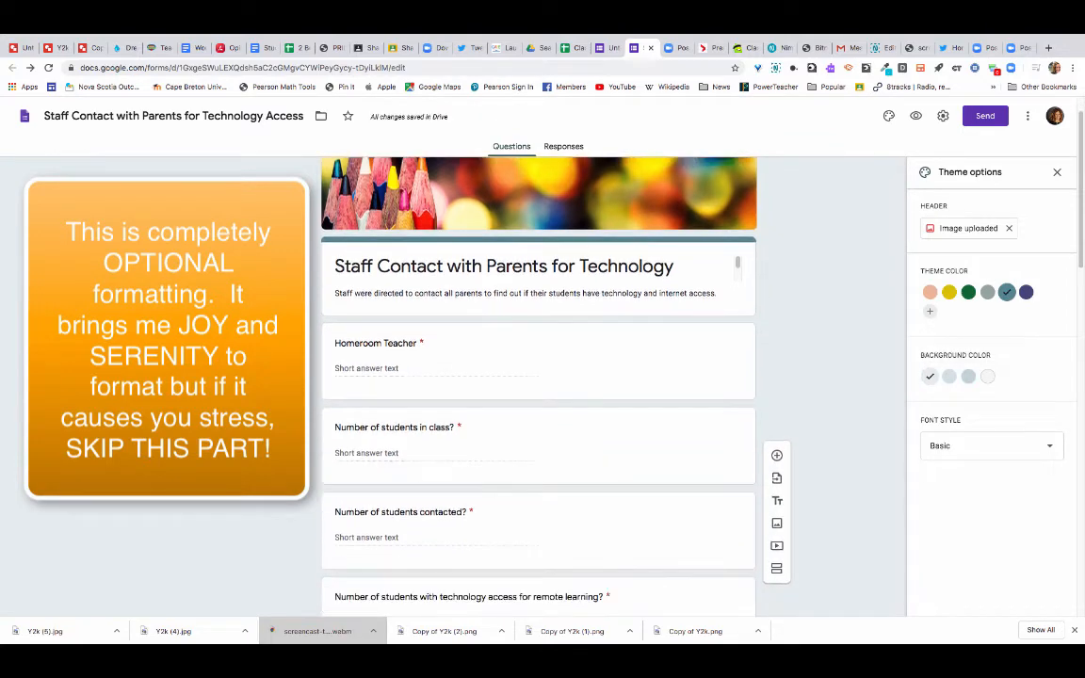
left_click(915, 115)
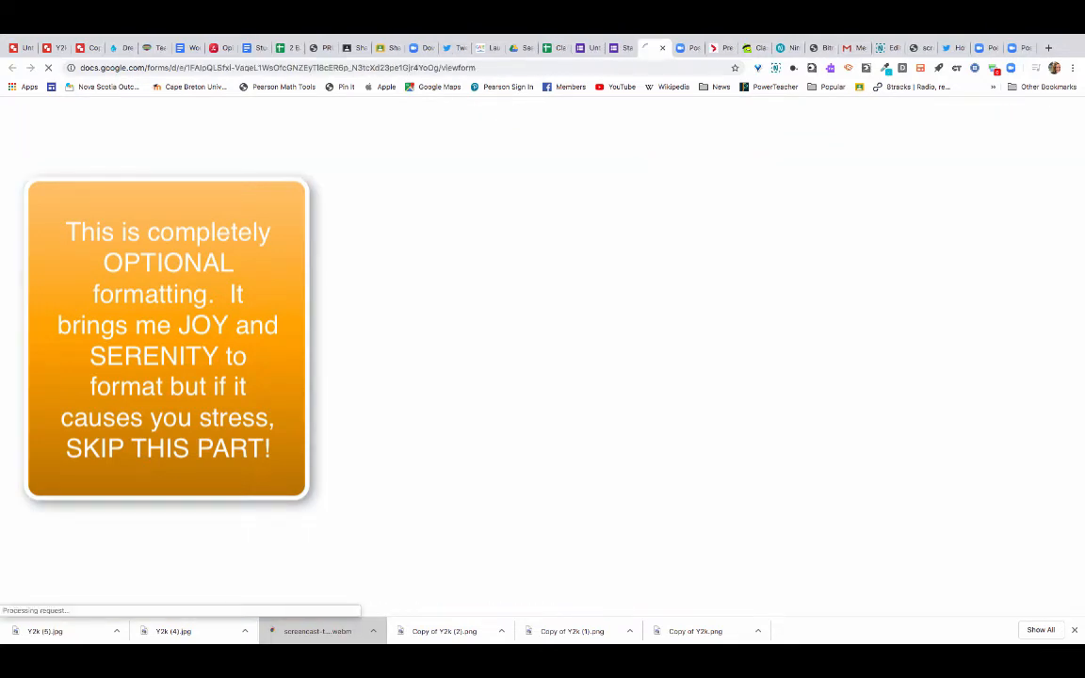
scroll(538, 377, "down", 7)
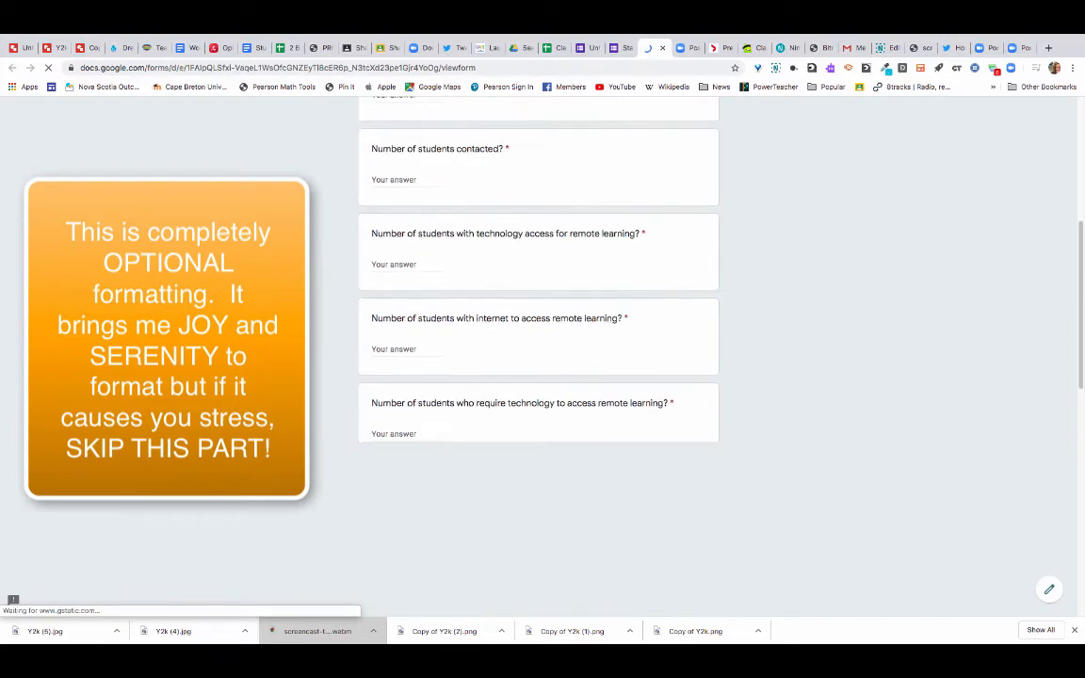
scroll(538, 377, "down", 4)
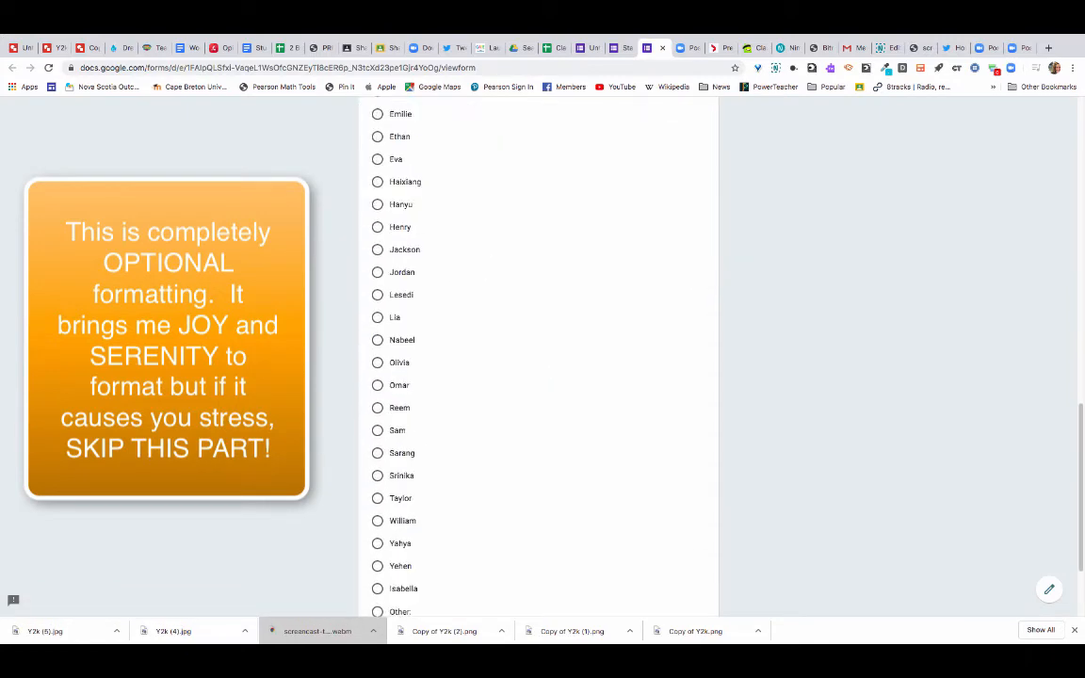
scroll(538, 377, "up", 5)
scroll(538, 377, "down", 5)
scroll(538, 377, "down", 1)
scroll(538, 377, "up", 6)
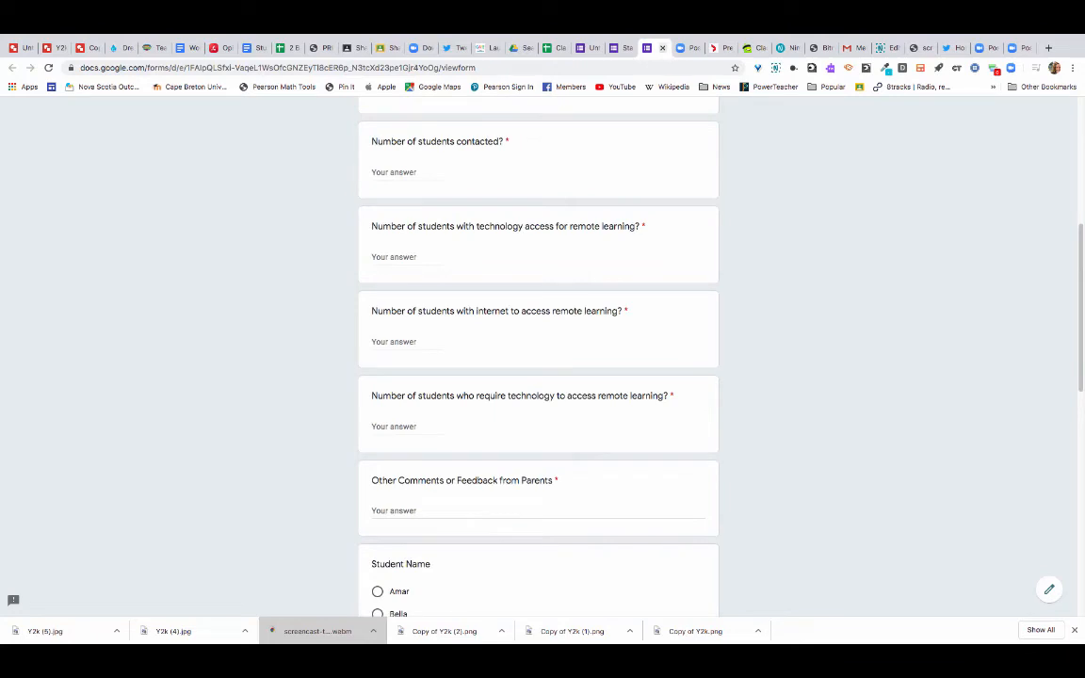
Close the form preview and delete the Student Name multiple-choice question from the form
key("ctrl+w")
scroll(538, 376, "down", 15)
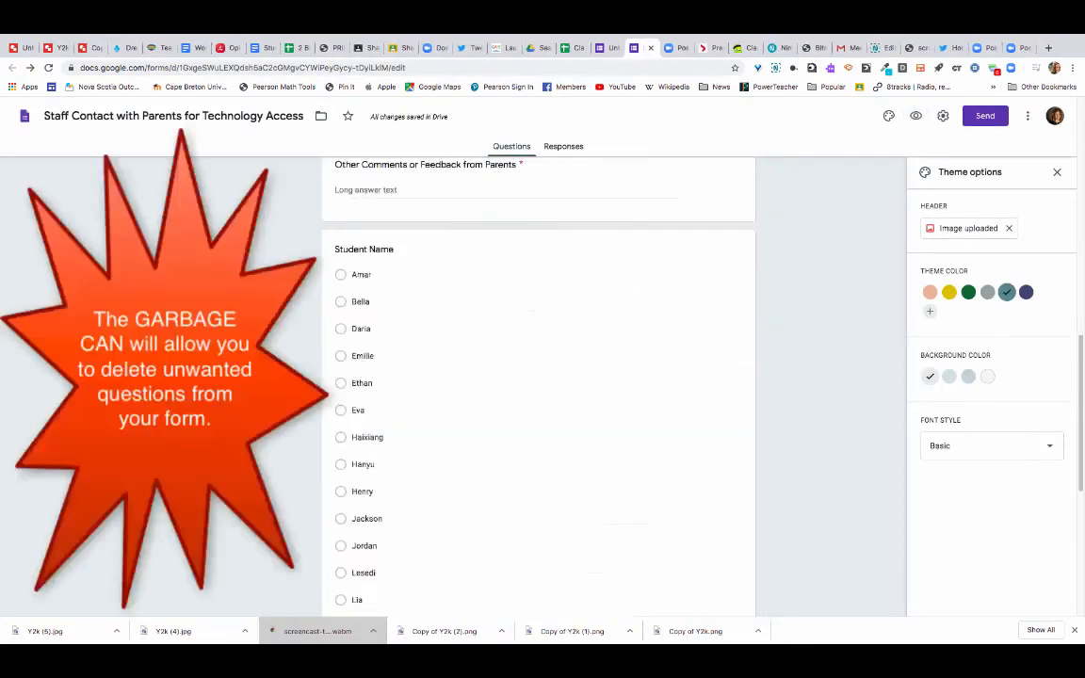
scroll(538, 377, "up", 4)
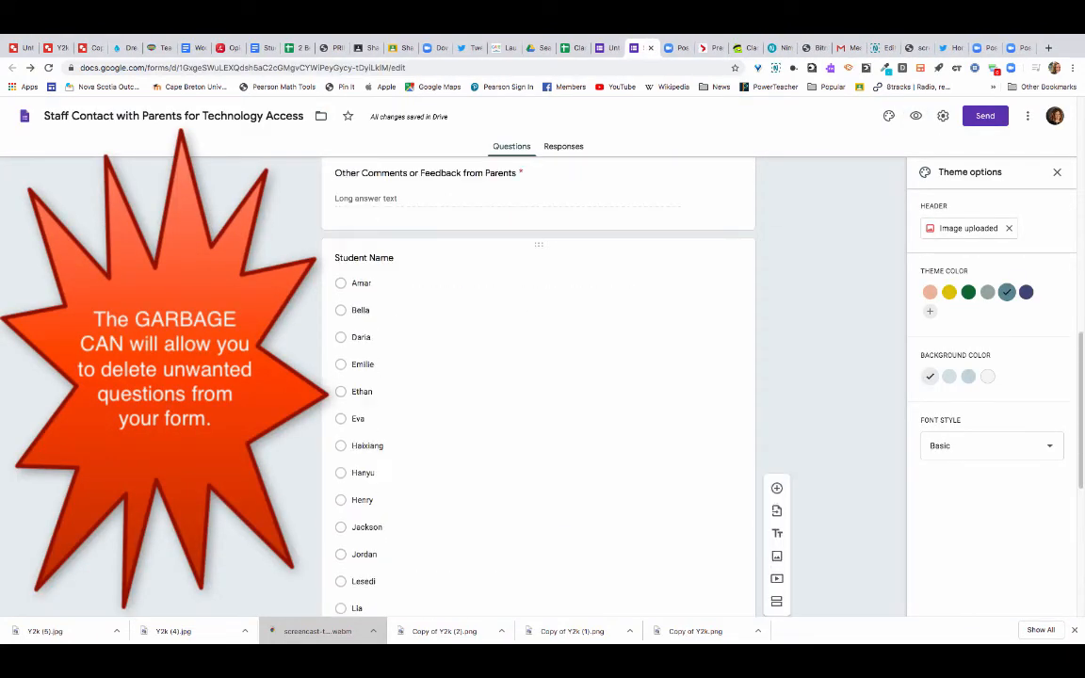
left_click(538, 247)
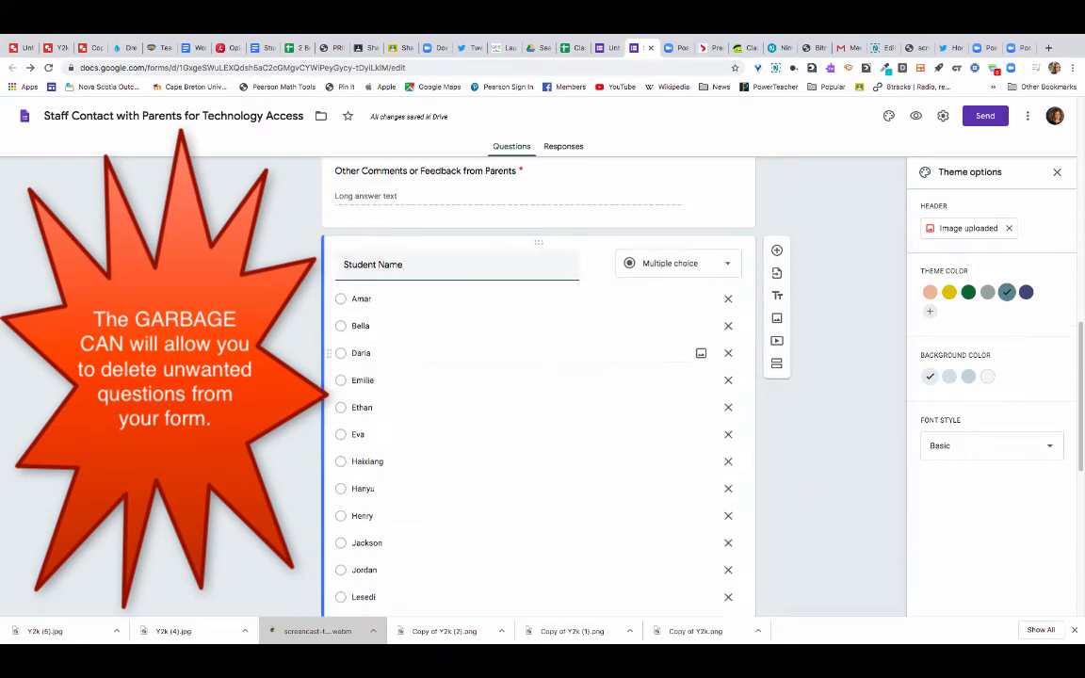
scroll(700, 407, "down", 6)
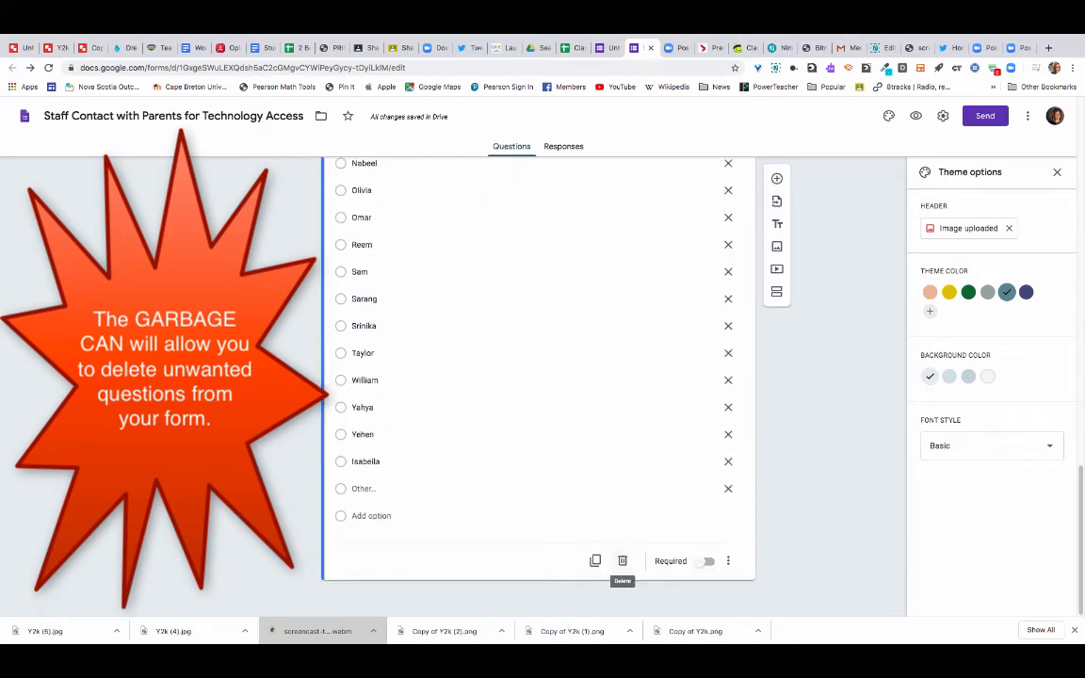
left_click(623, 560)
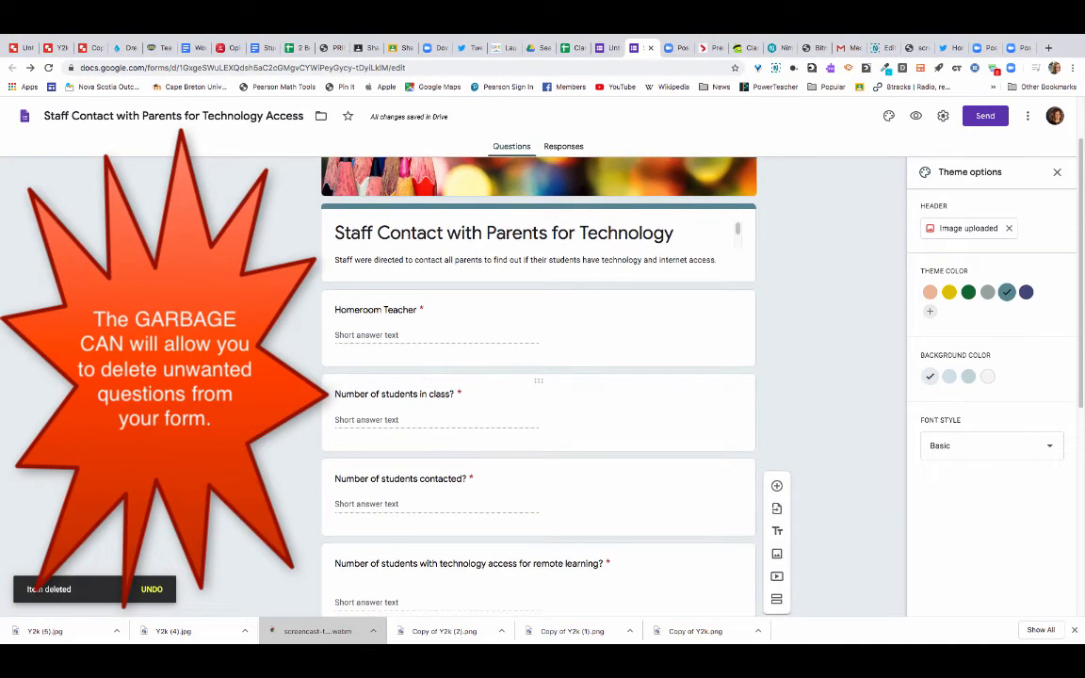
Remove the restriction to users in GNSPES/SEPNE and its trusted organizations in the form's settings, and save
scroll(699, 518, "down", 2)
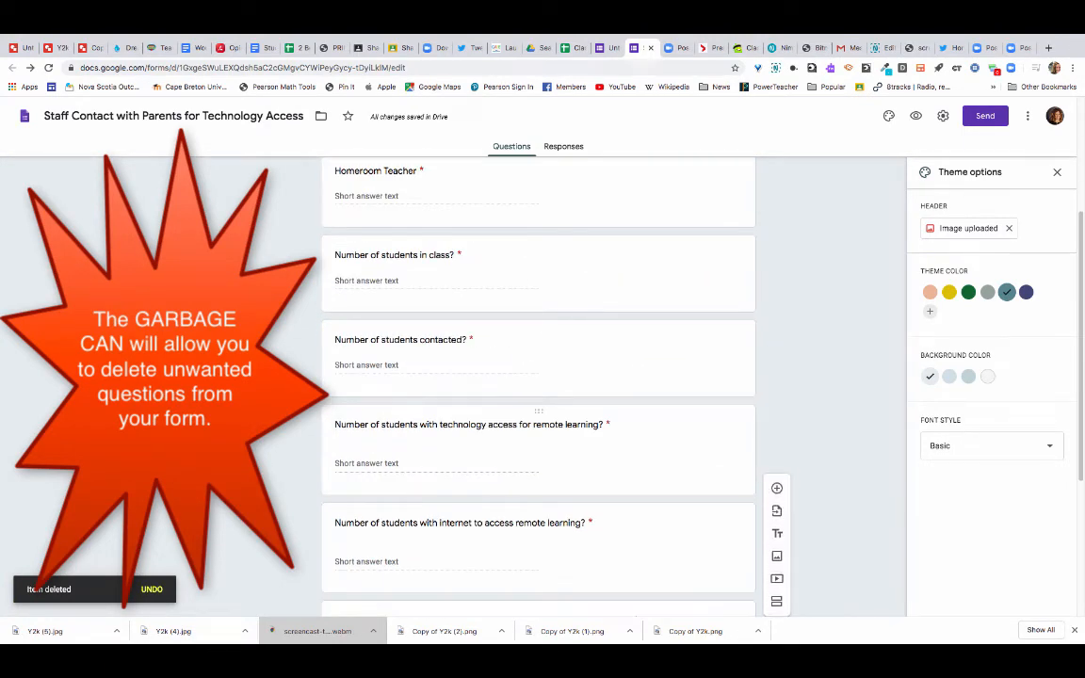
scroll(538, 386, "down", 5)
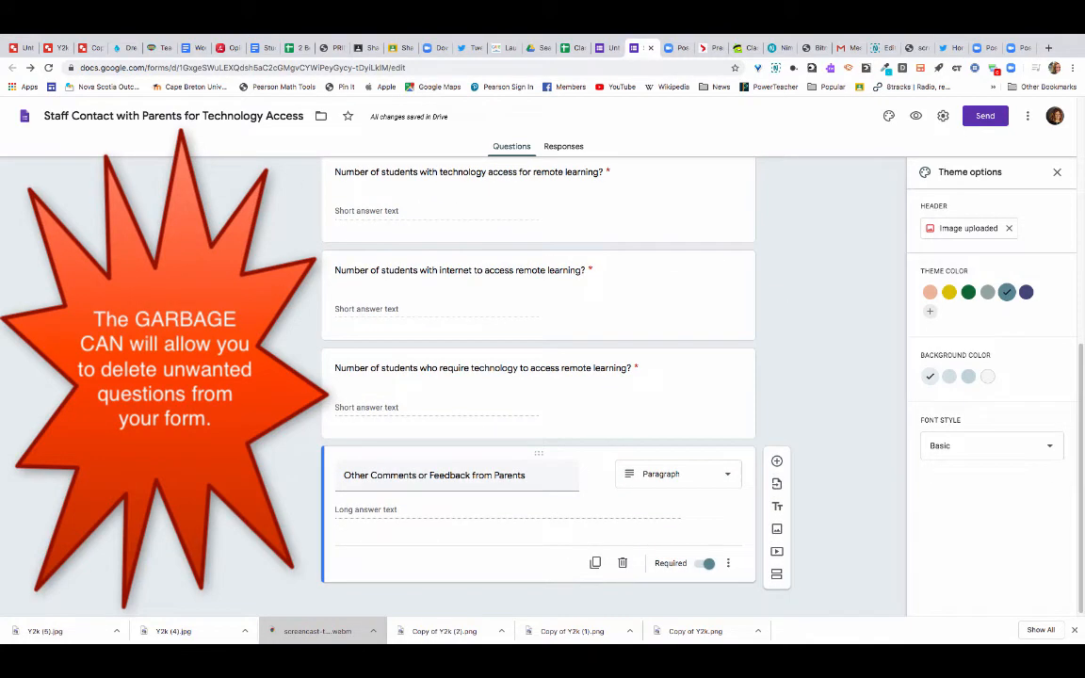
scroll(538, 377, "up", 5)
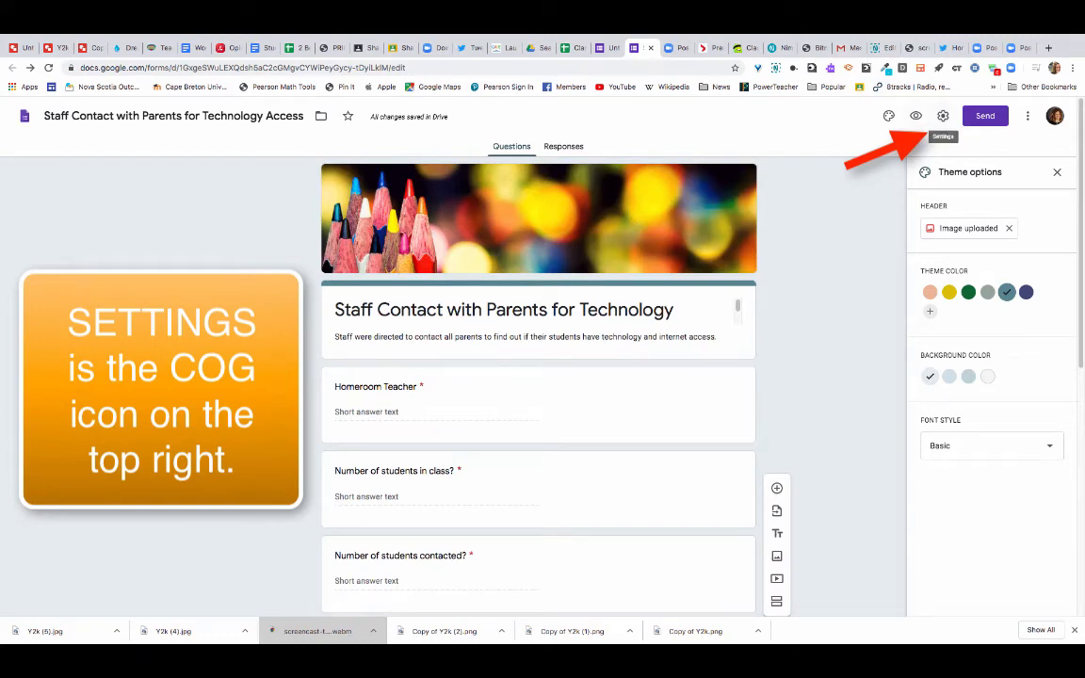
left_click(943, 116)
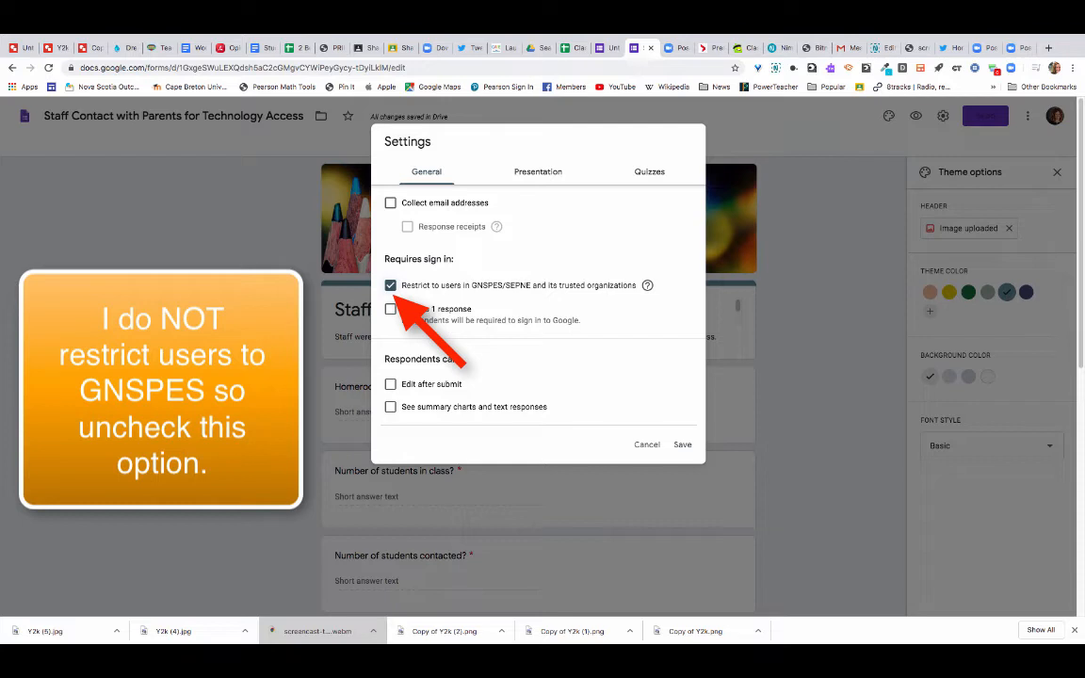
left_click(390, 285)
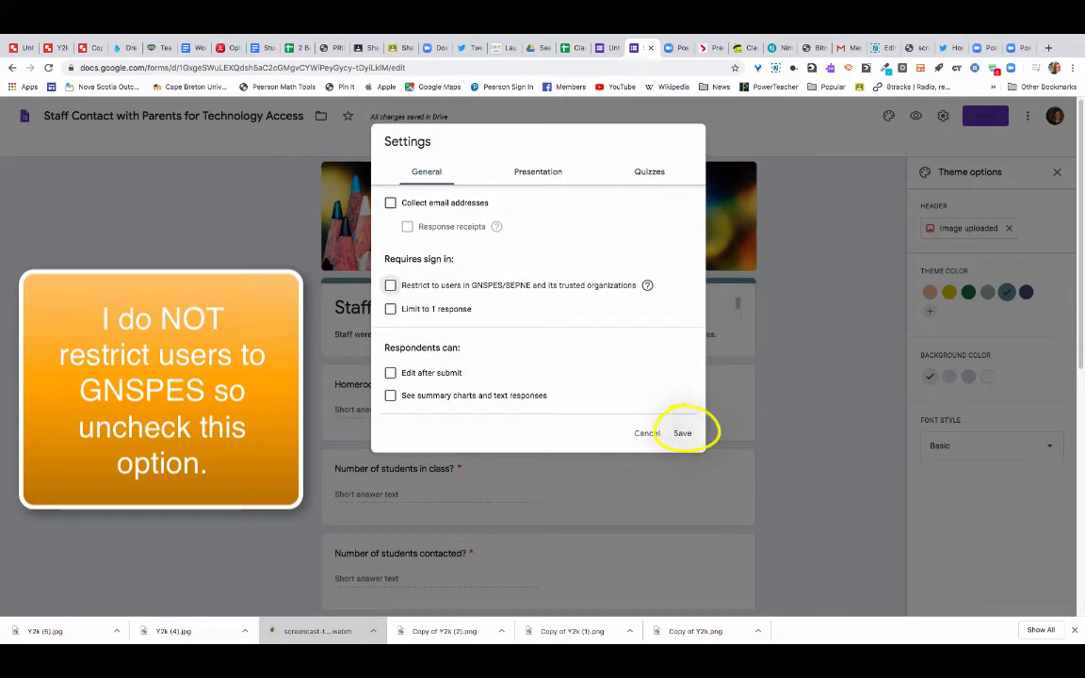
right_click(684, 432)
left_click(680, 433)
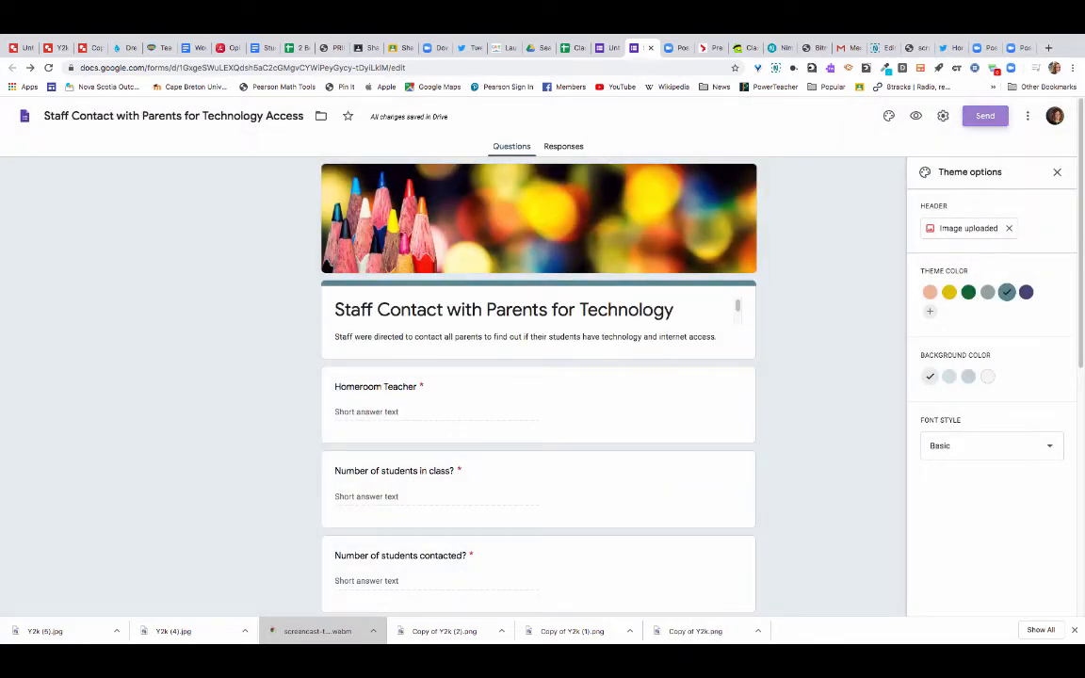
Open the options for sending the form and copy its full shareable link
left_click(984, 115)
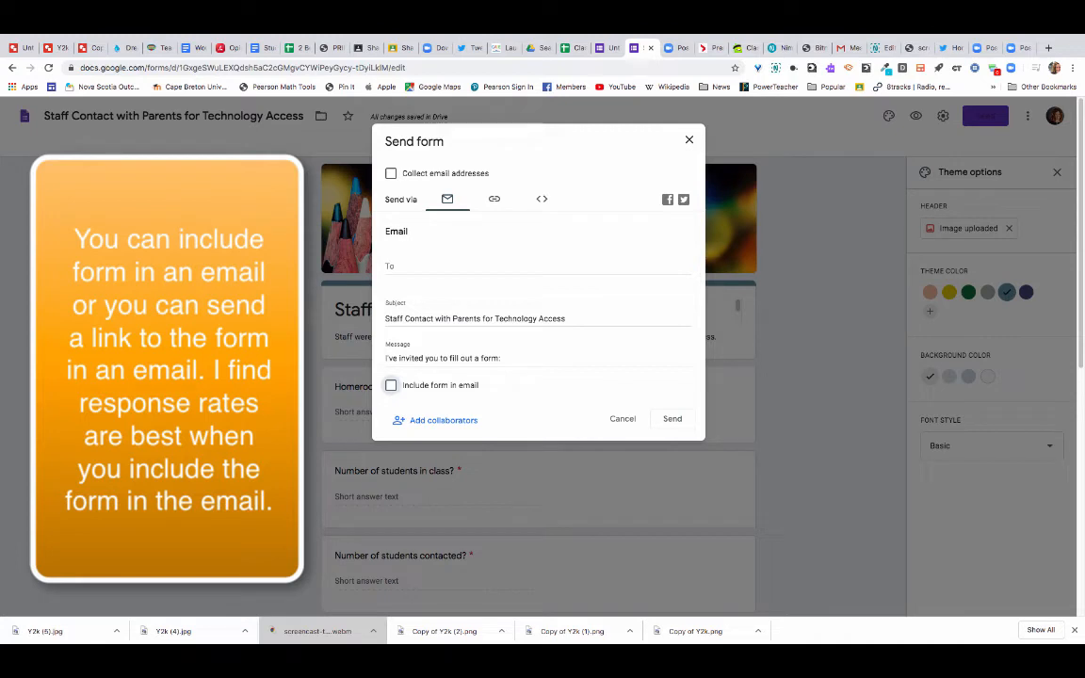
left_click(494, 199)
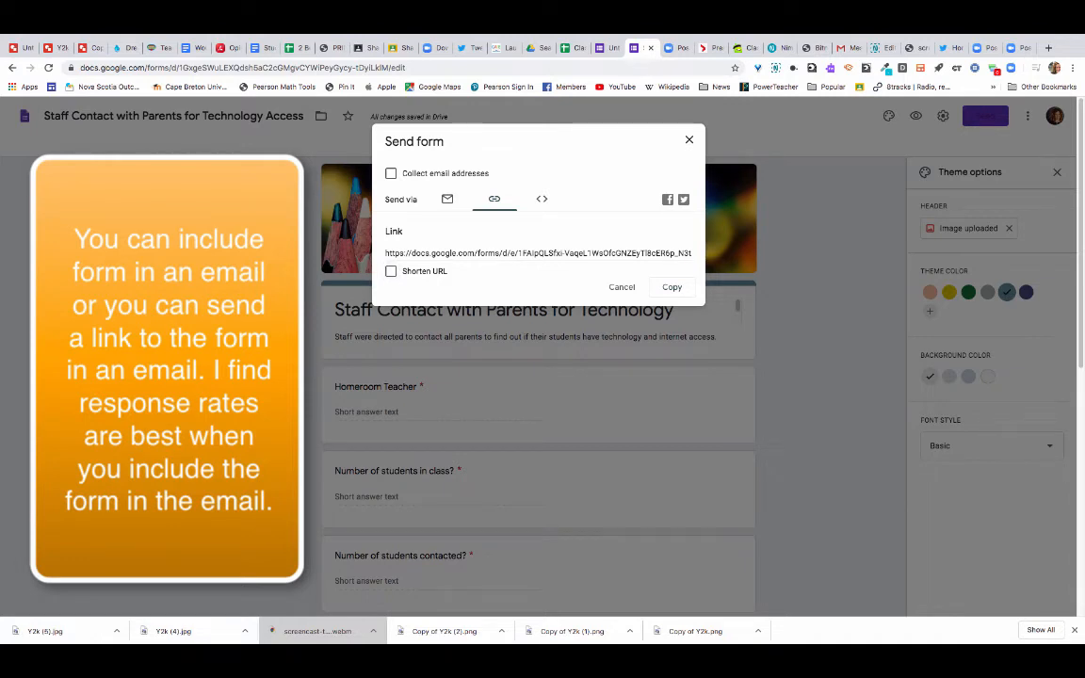
left_click(538, 252)
right_click(408, 252)
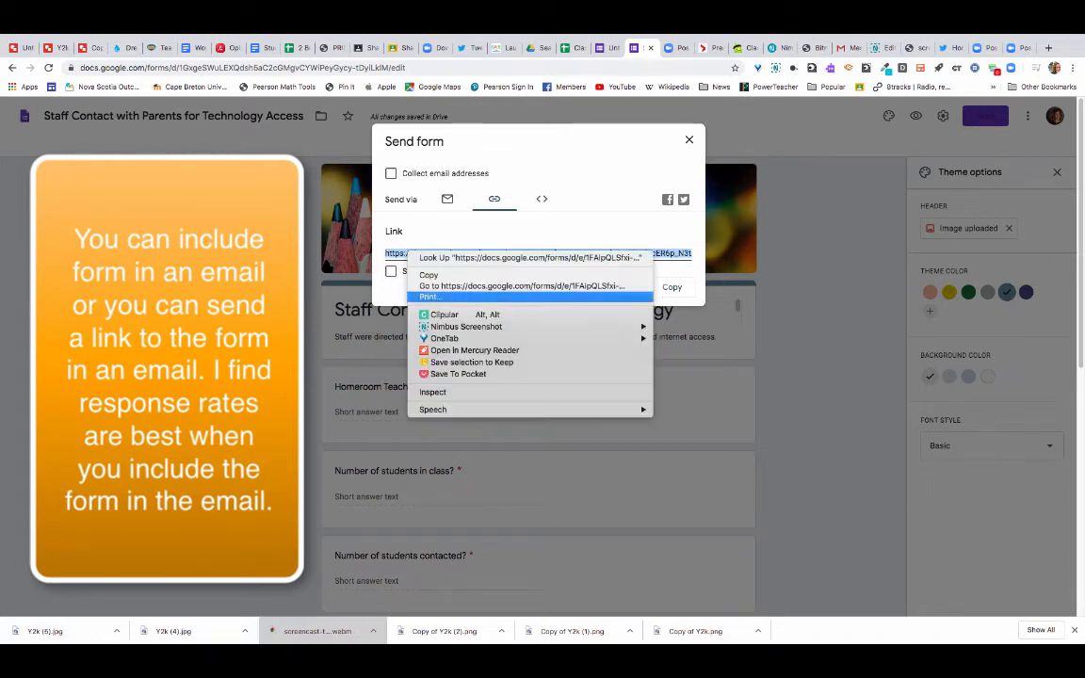
left_click(429, 275)
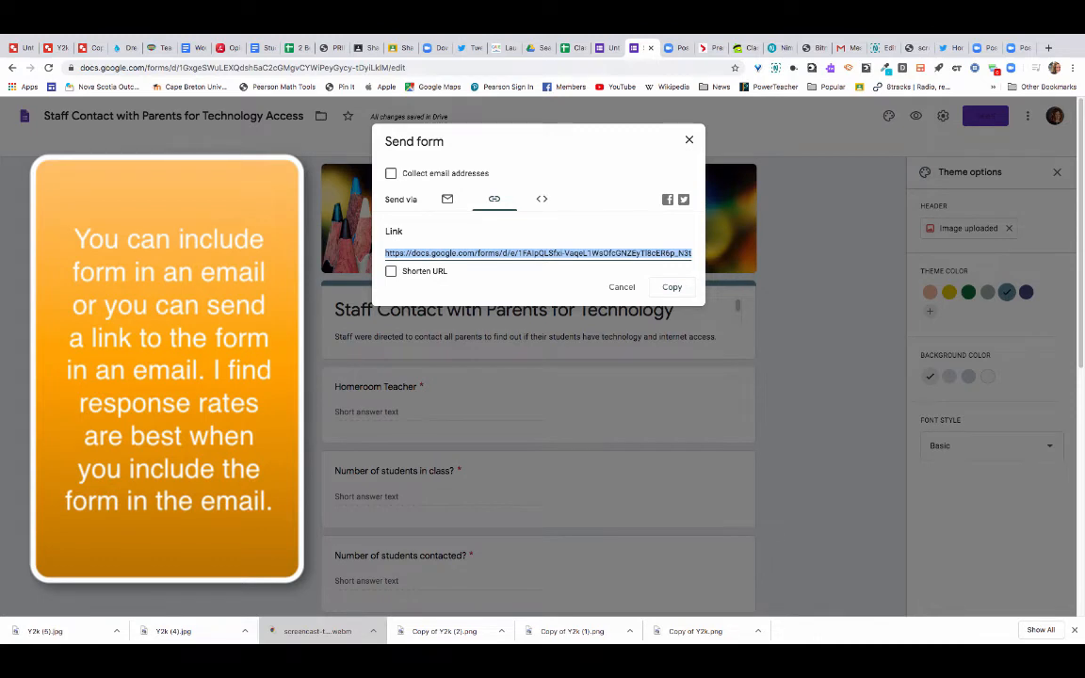
Draft an email invitation that includes the form in the message and address it to a colleague
left_click(448, 199)
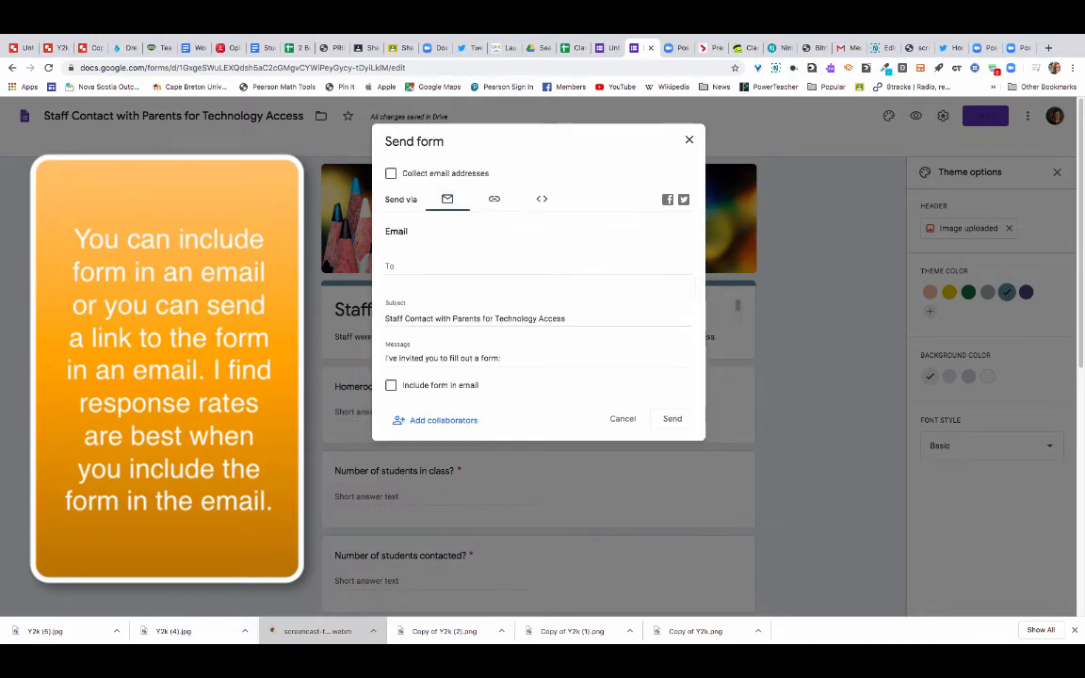
left_click(391, 385)
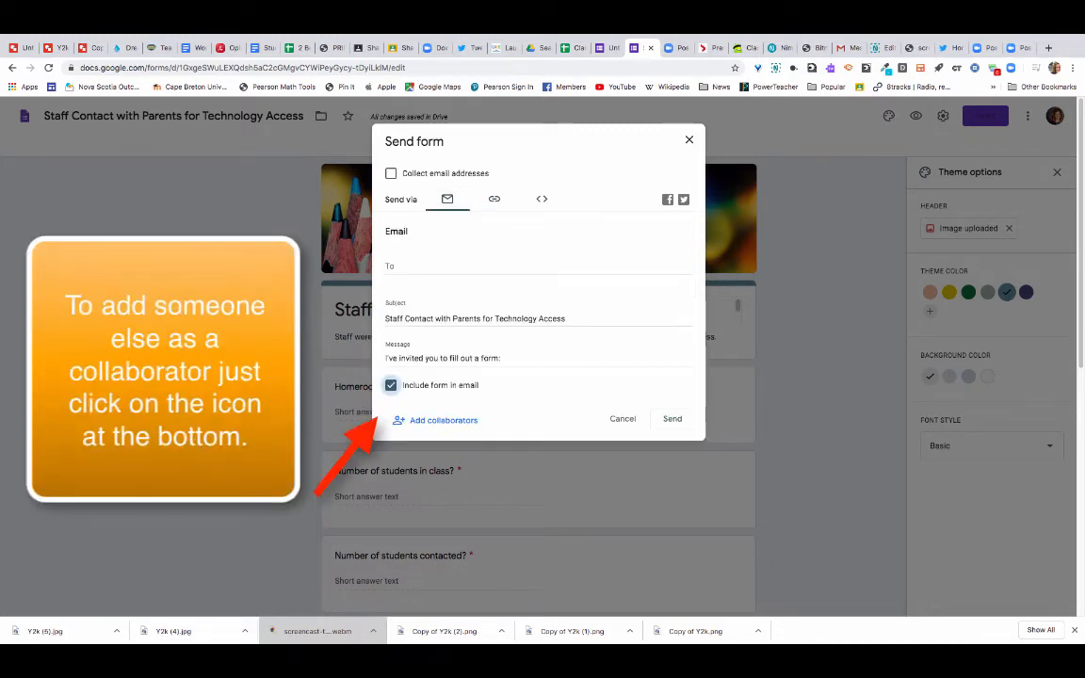
left_click(538, 265)
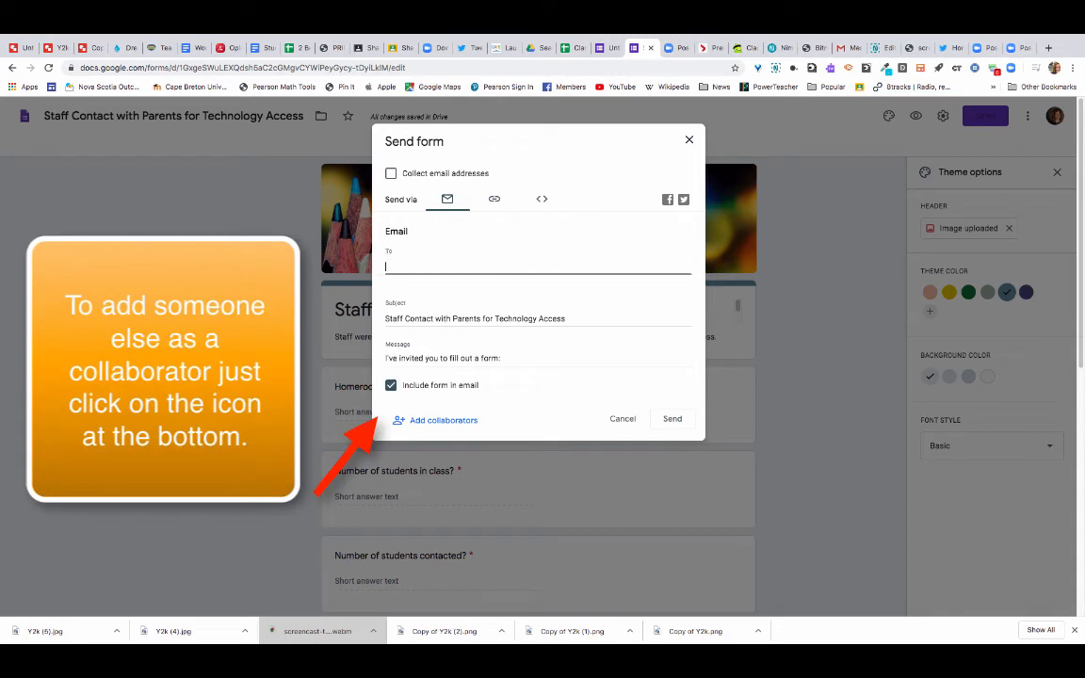
type("bg")
key("BackSpace")
key("BackSpace")
type("he")
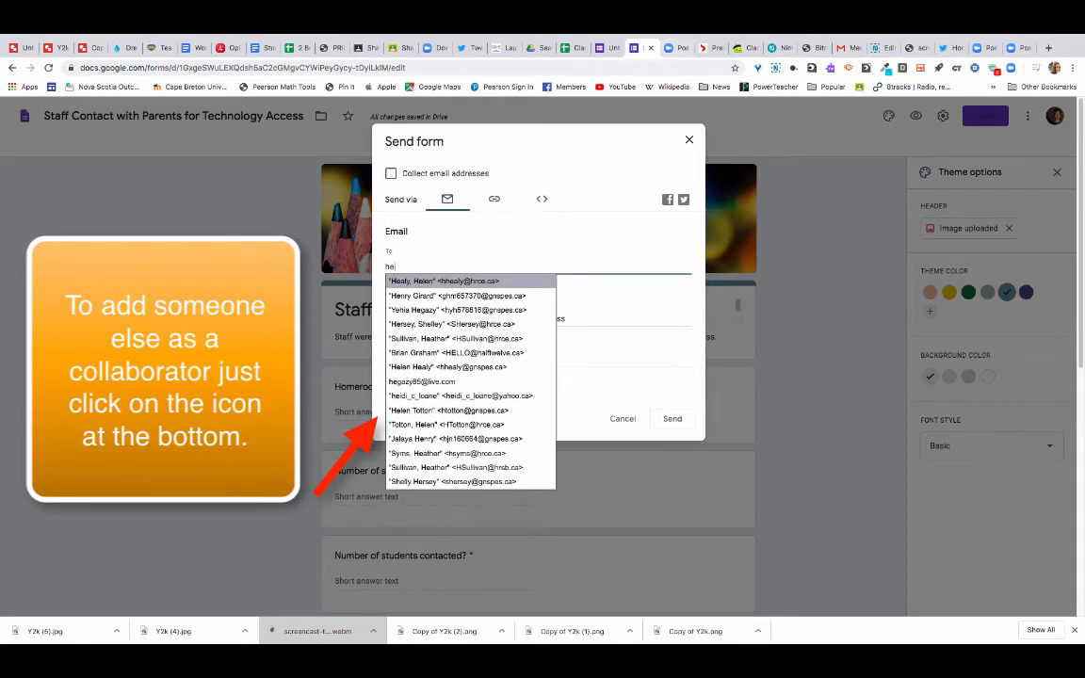
key("Return")
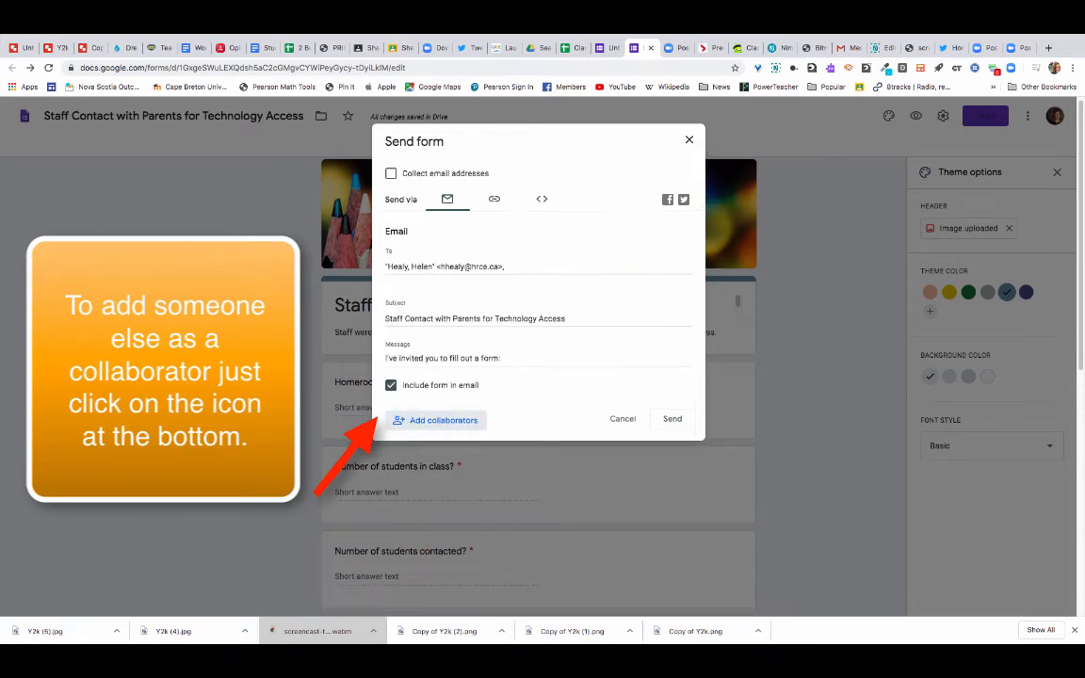
Open the form's collaborator sharing settings and enter a first colleague to invite as an editor
left_click(436, 420)
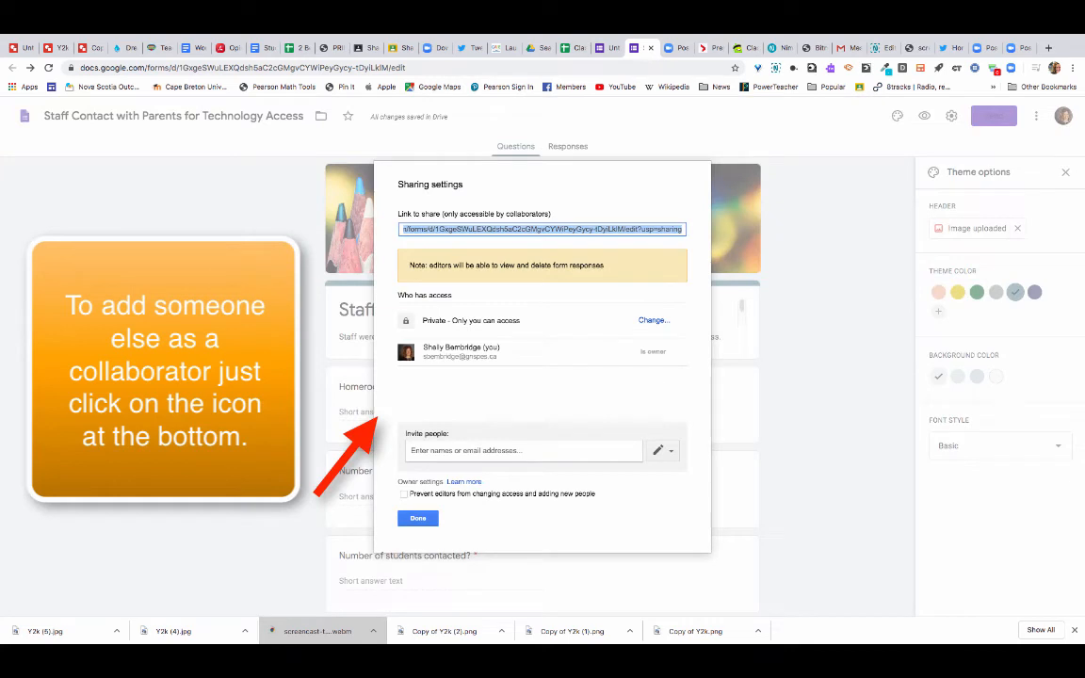
left_click(654, 320)
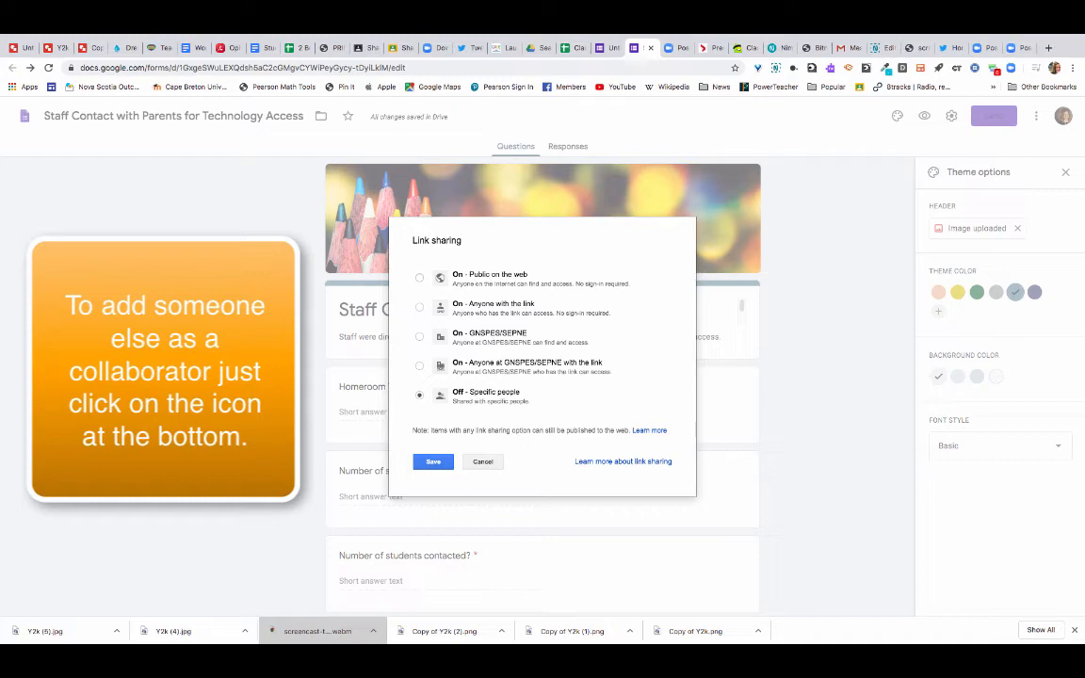
left_click(482, 461)
left_click(523, 450)
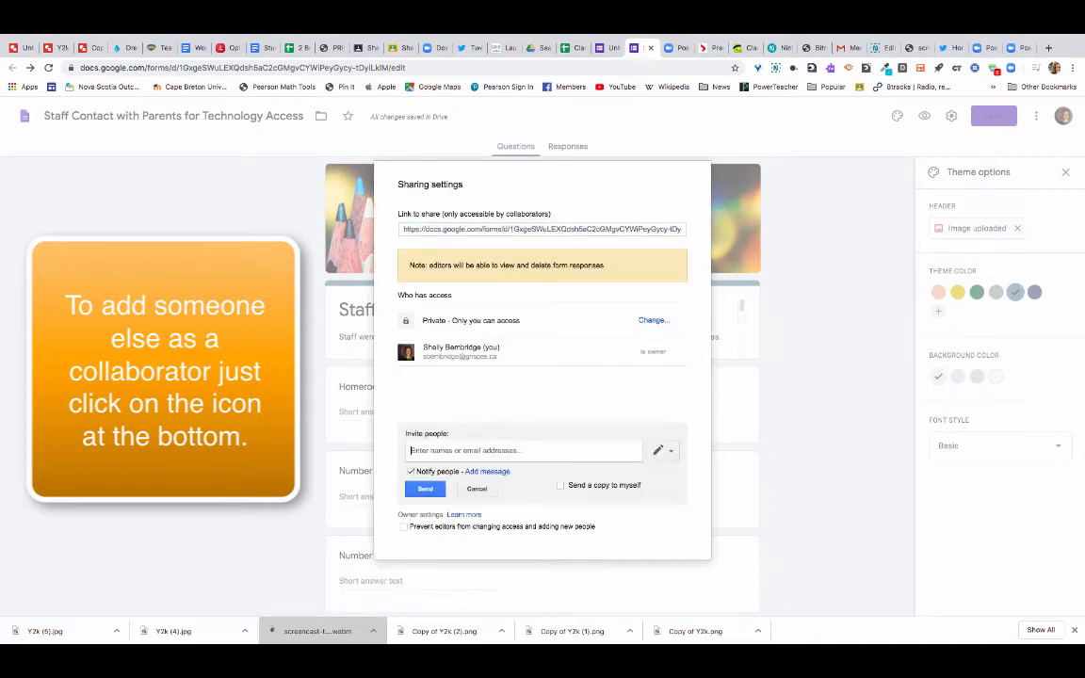
type("hele")
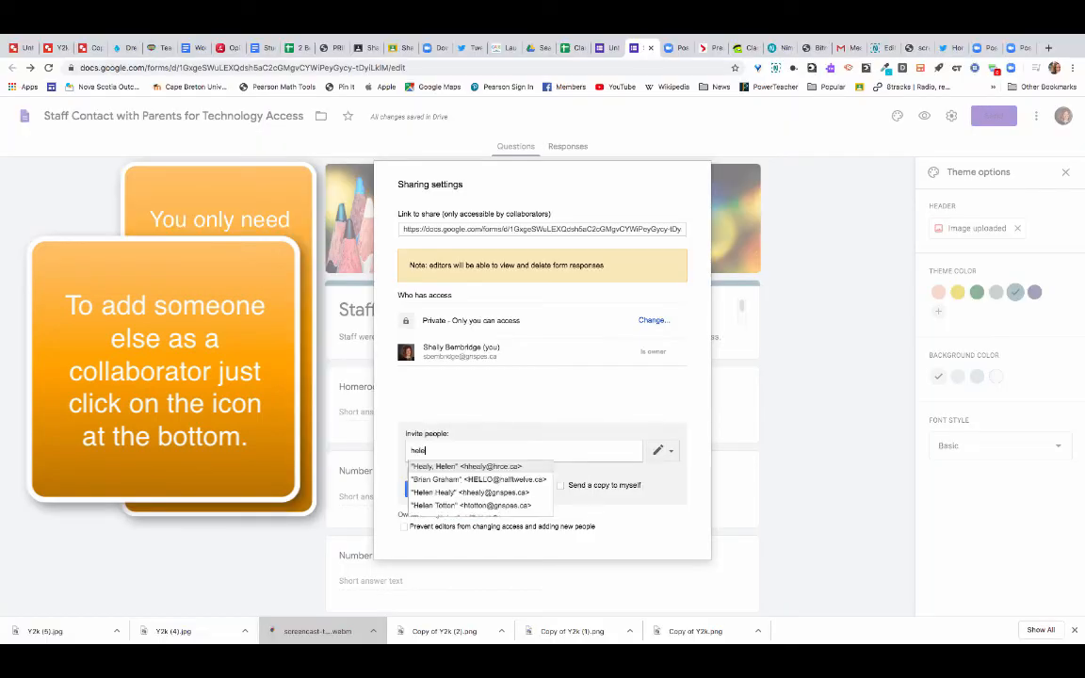
type("n")
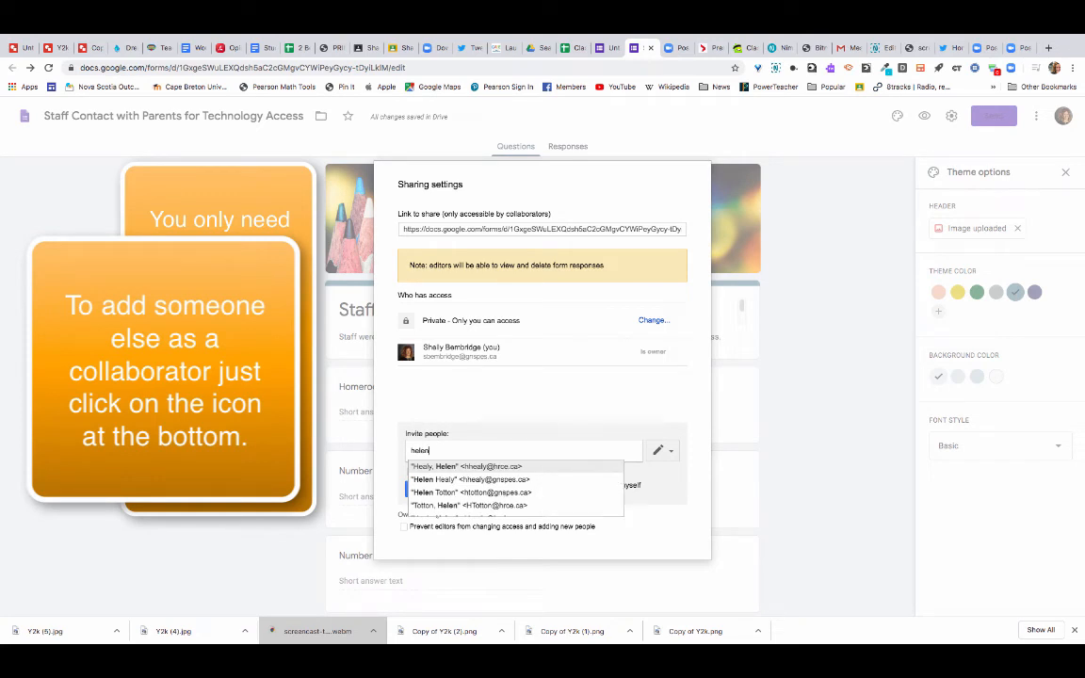
key("Down")
key("Return")
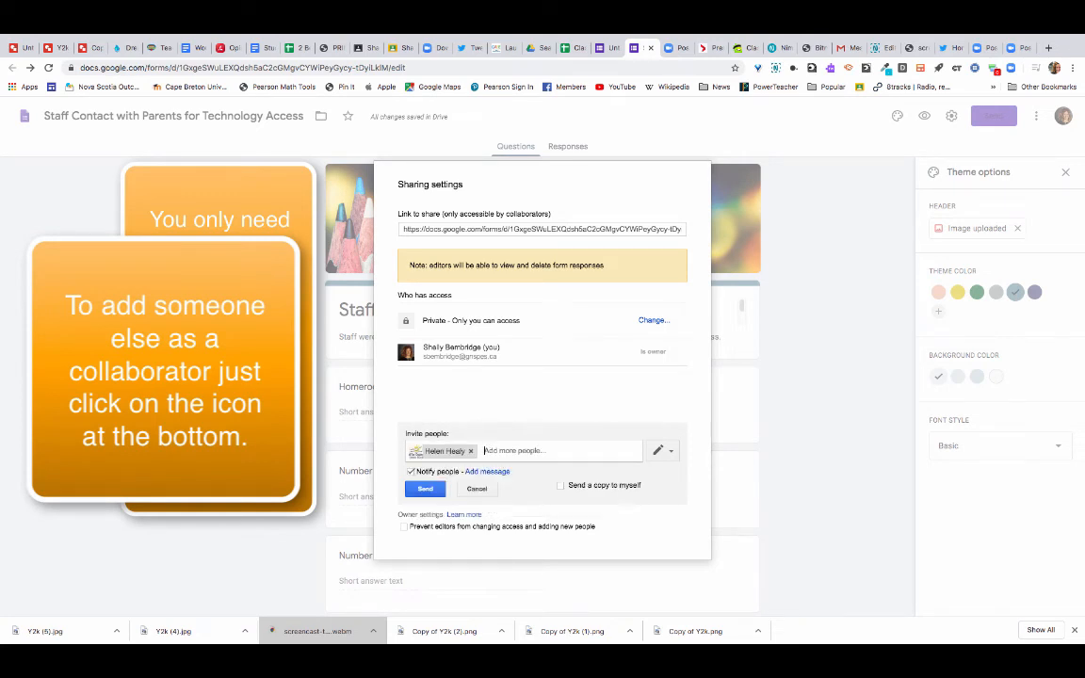
Add a second colleague as an editor, send both collaboration invitations with notification, and finish sharing
type("cindy")
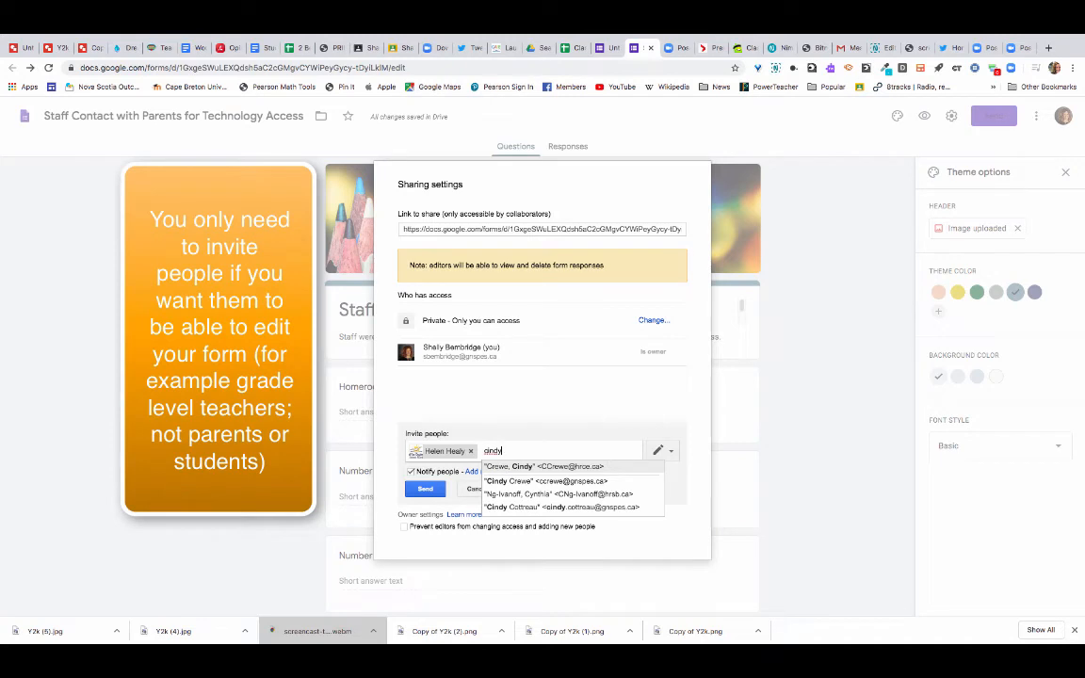
key("Down")
key("Return")
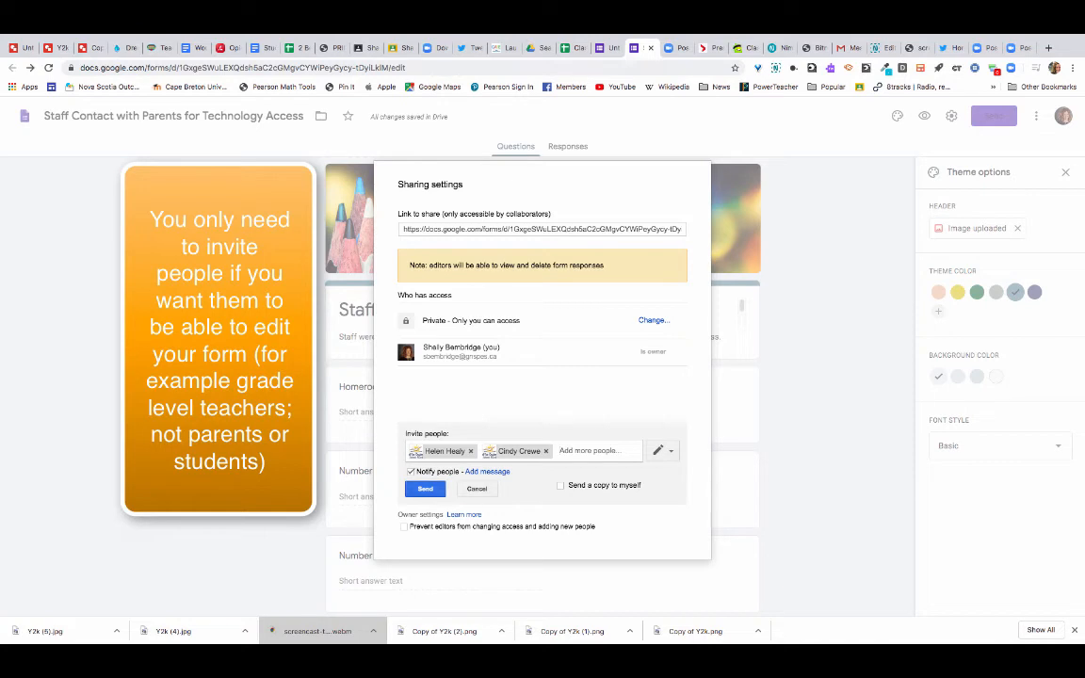
left_click(425, 489)
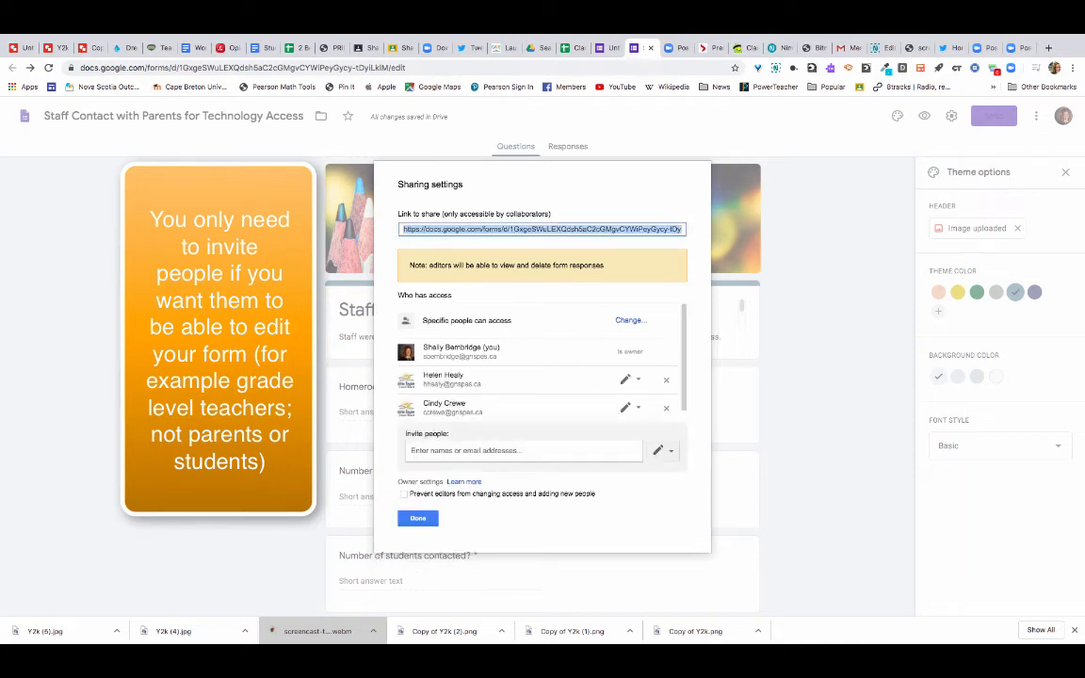
left_click(417, 518)
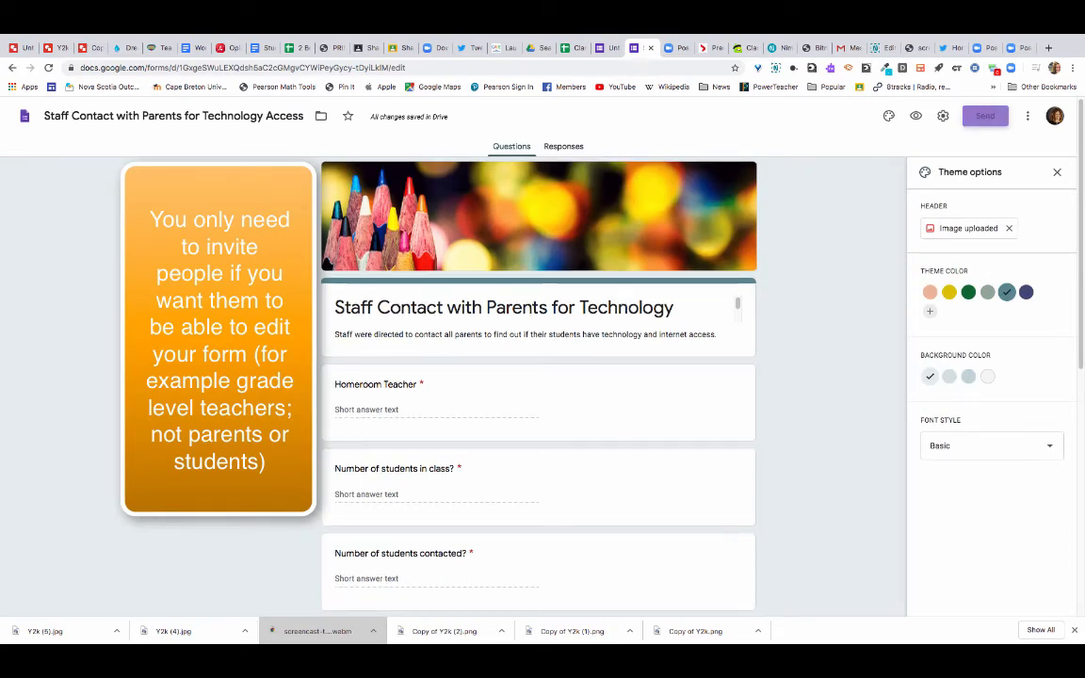
Open the form's email sending options and address the message to the first colleague at both of their email addresses
left_click(985, 115)
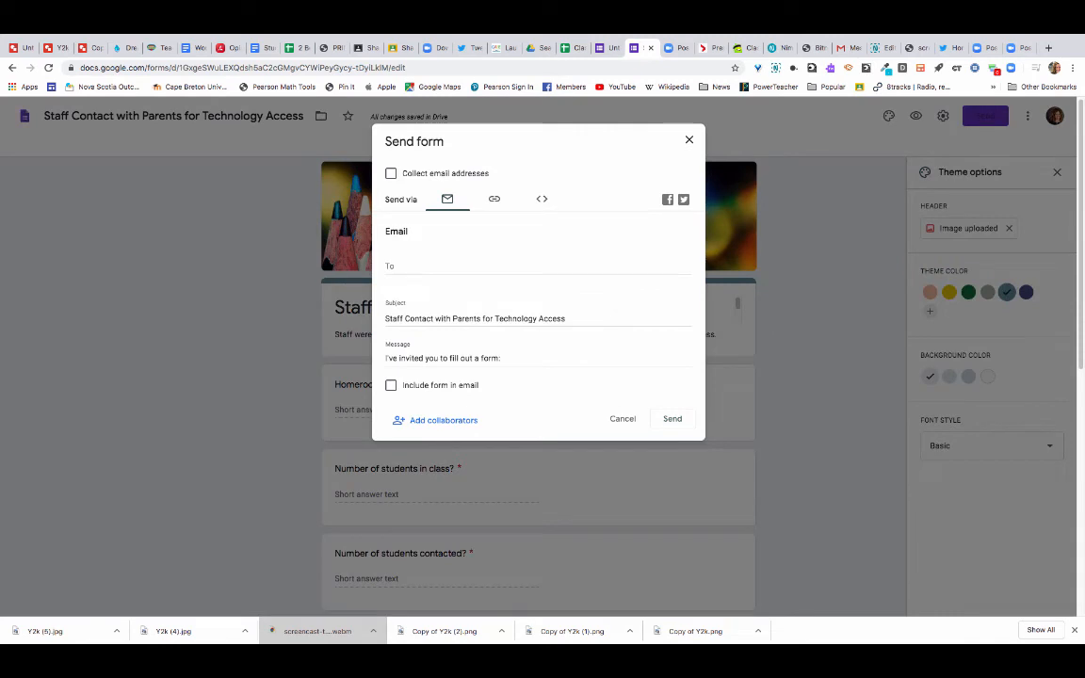
left_click(387, 267)
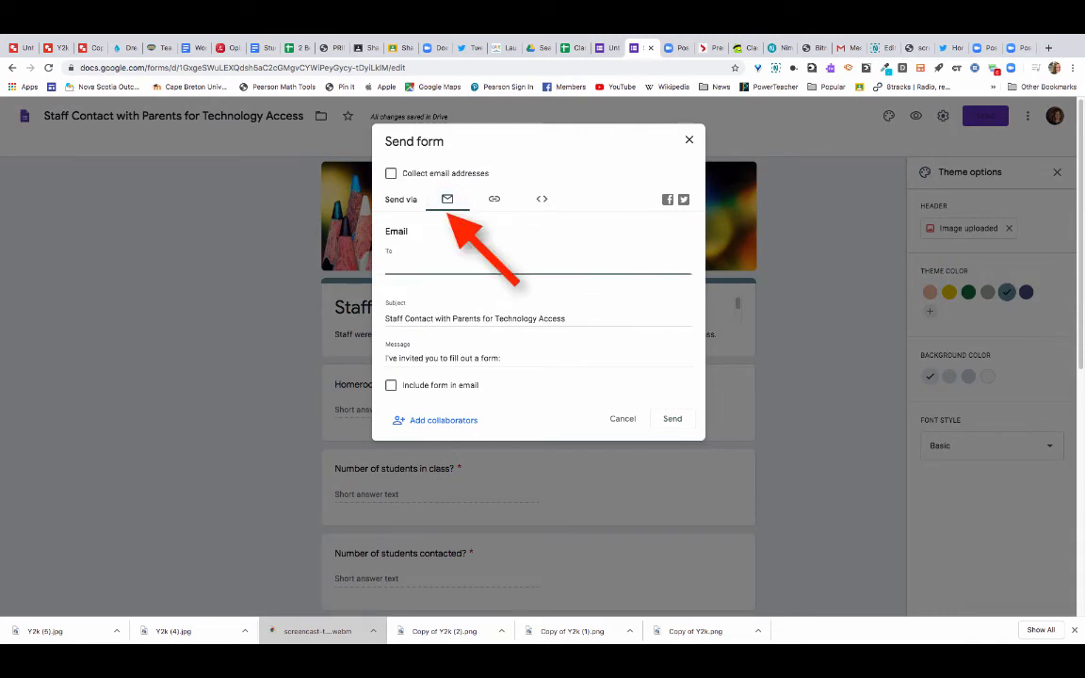
type("he")
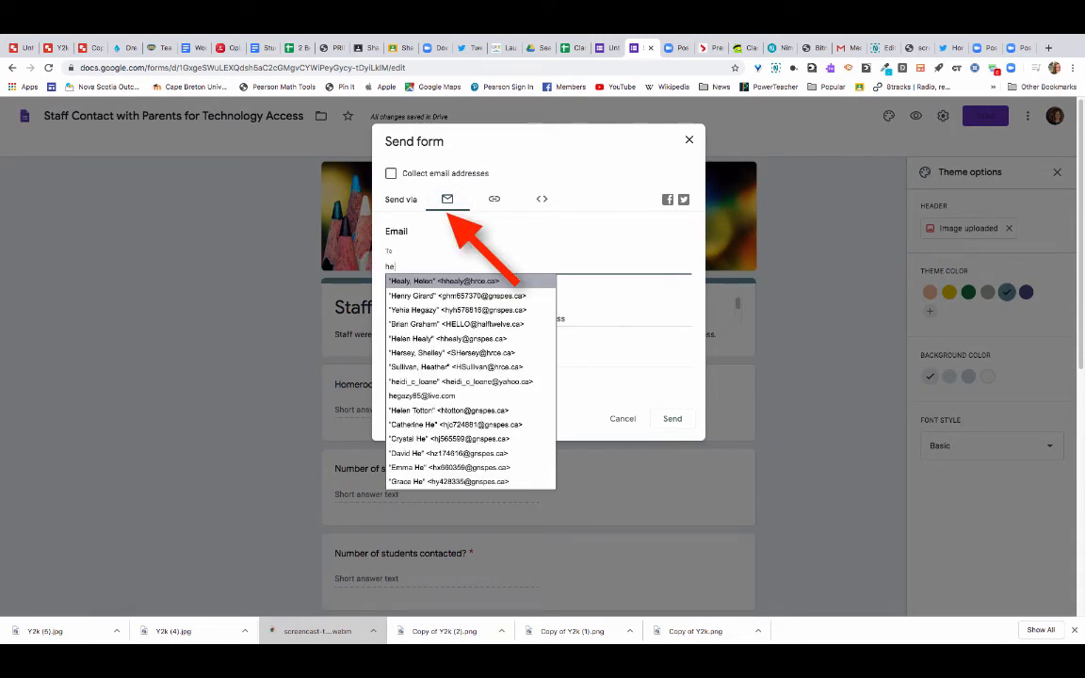
key("Return")
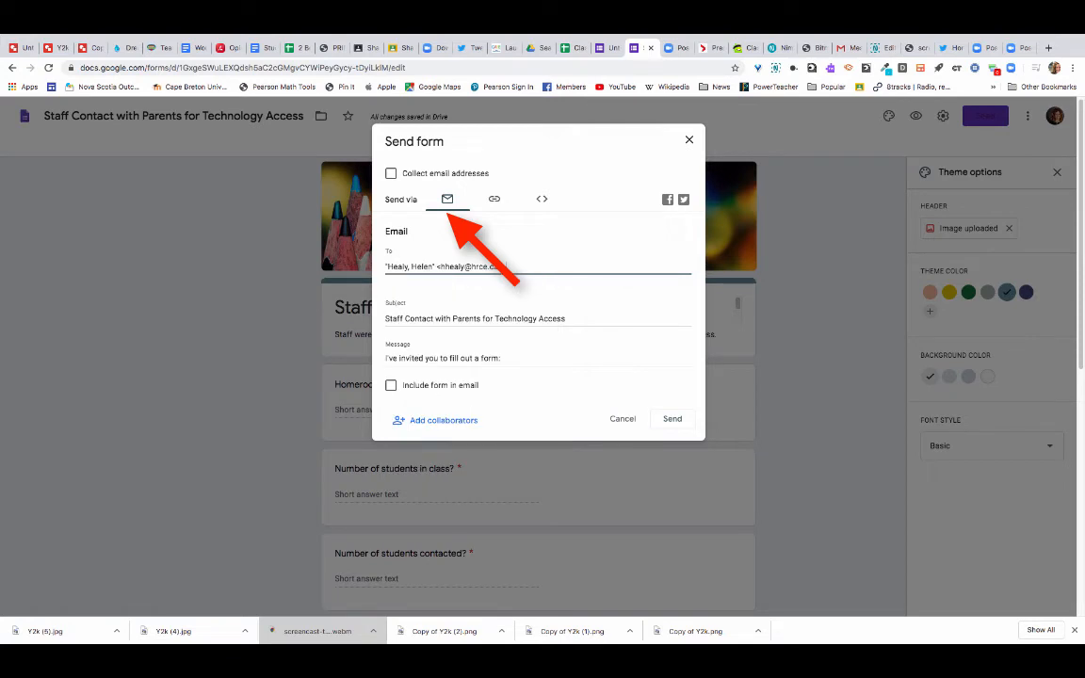
type("he")
key("Down")
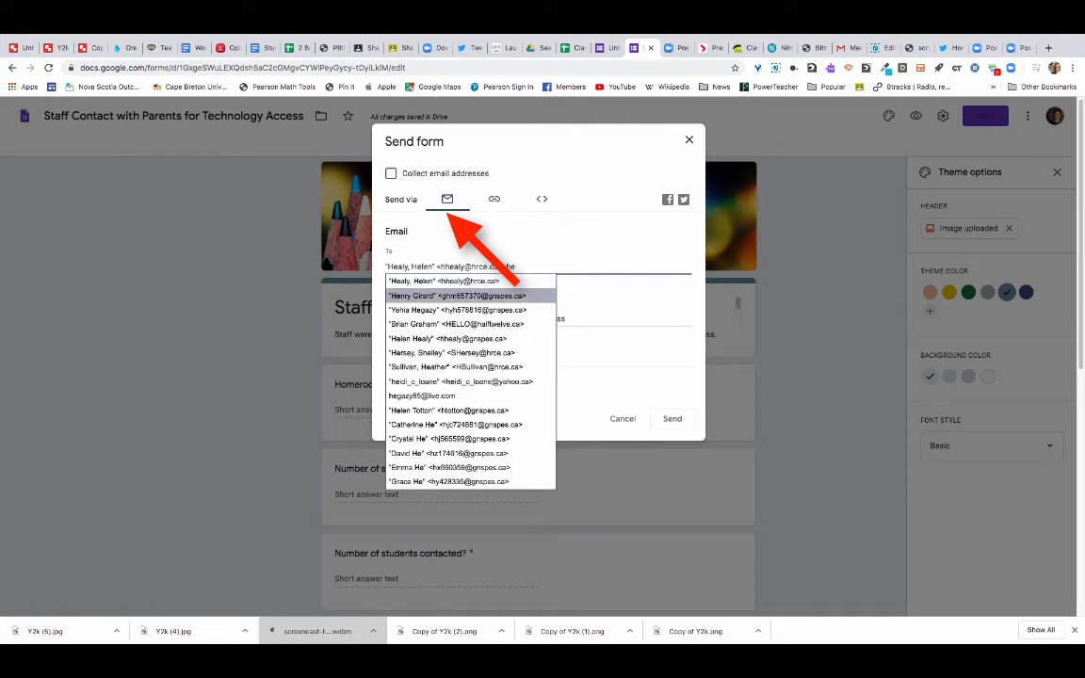
key("Down")
key("Down")
key("Down")
key("Return")
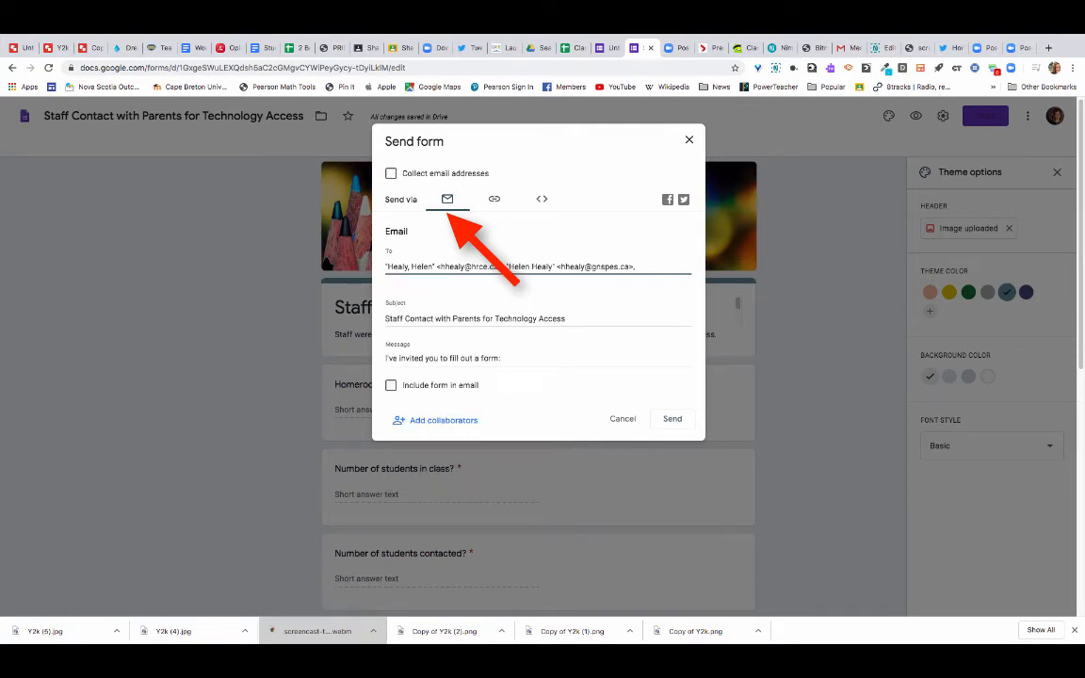
Add the second colleague's first address as a recipient and look through the suggested contacts for their other address
type("cind")
key("Return")
type("ce.ca>, c")
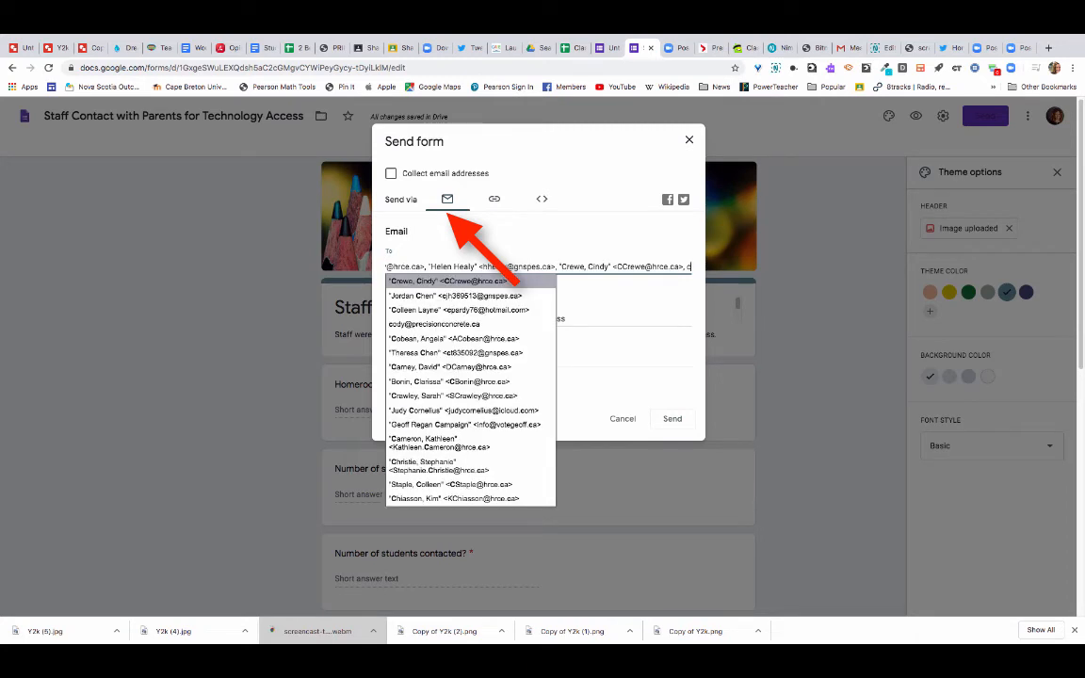
key("Down")
key("Down")
key("Down")
key("Down")
key("Down")
key("Down")
key("Down")
key("Down")
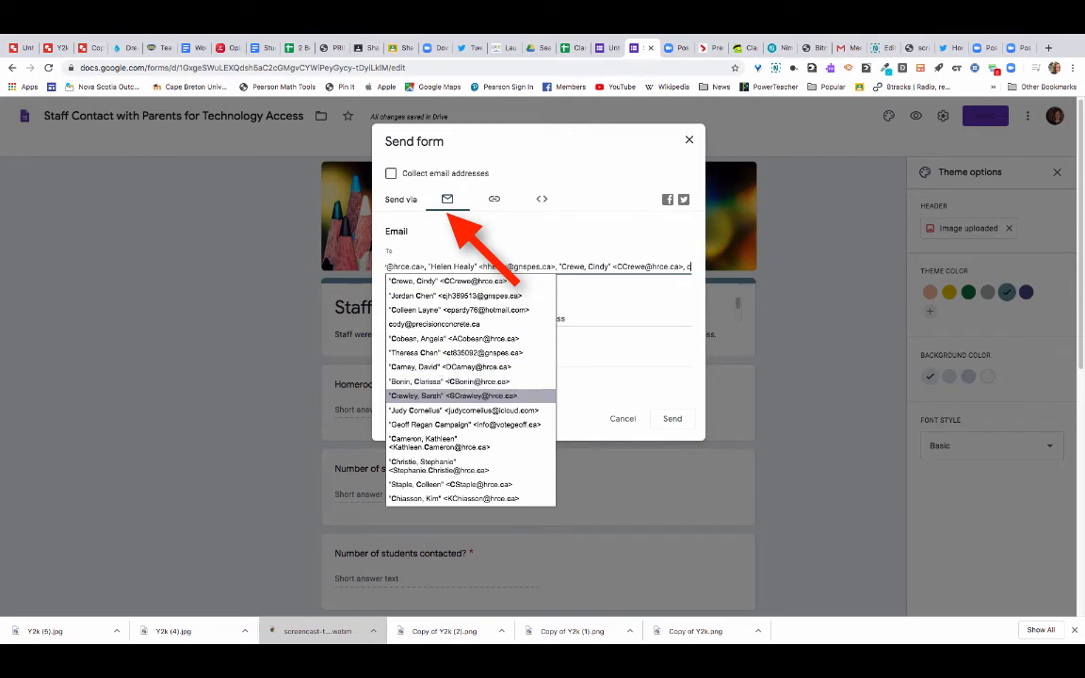
key("Down")
key("Down")
key("Down")
key("Up")
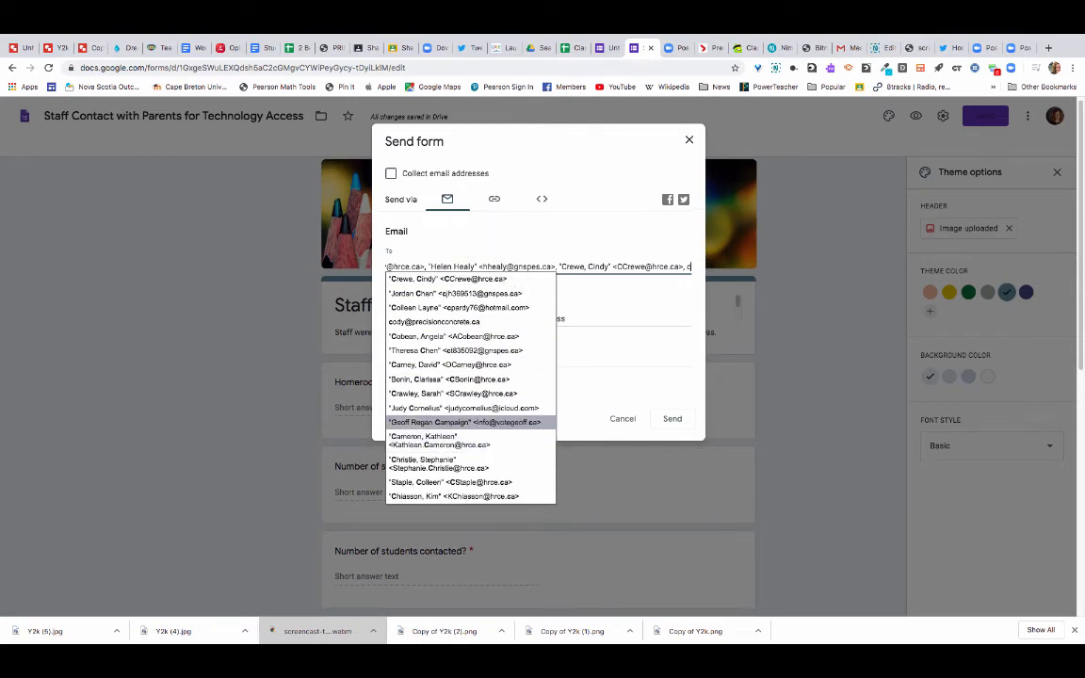
key("Down")
key("Up")
key("Up")
key("Up")
key("Up")
key("Up")
key("Up")
key("Up")
key("Up")
key("Up")
key("Up")
key("Up")
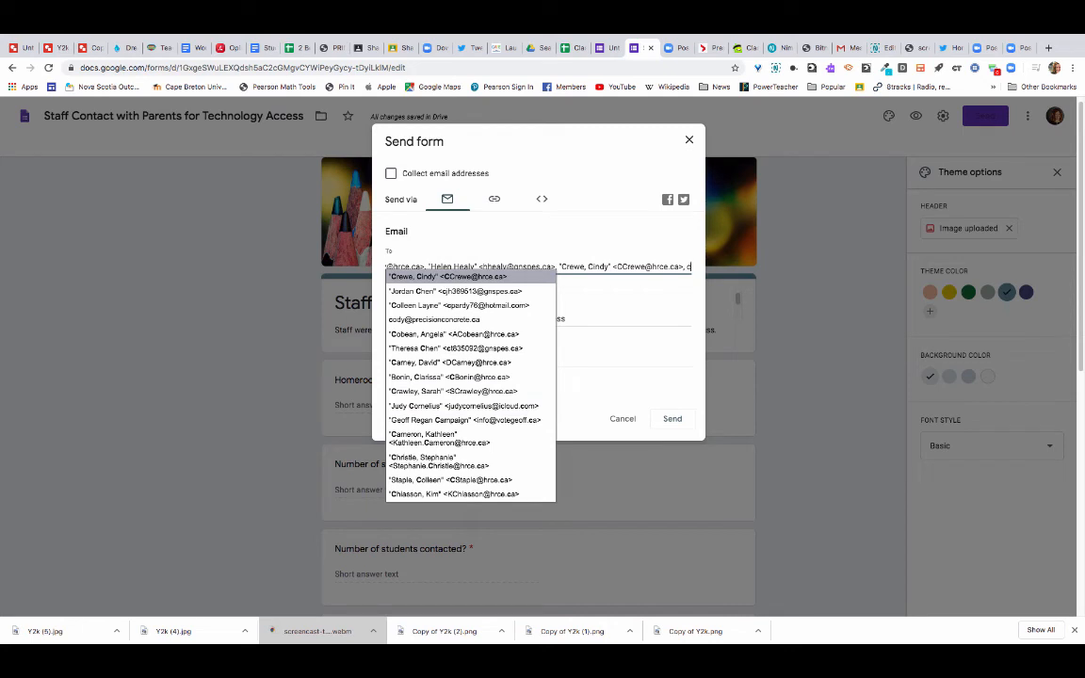
key("Down")
key("Down")
key("Down")
key("Down")
key("Down")
key("Down")
scroll(470, 362, "down", 1)
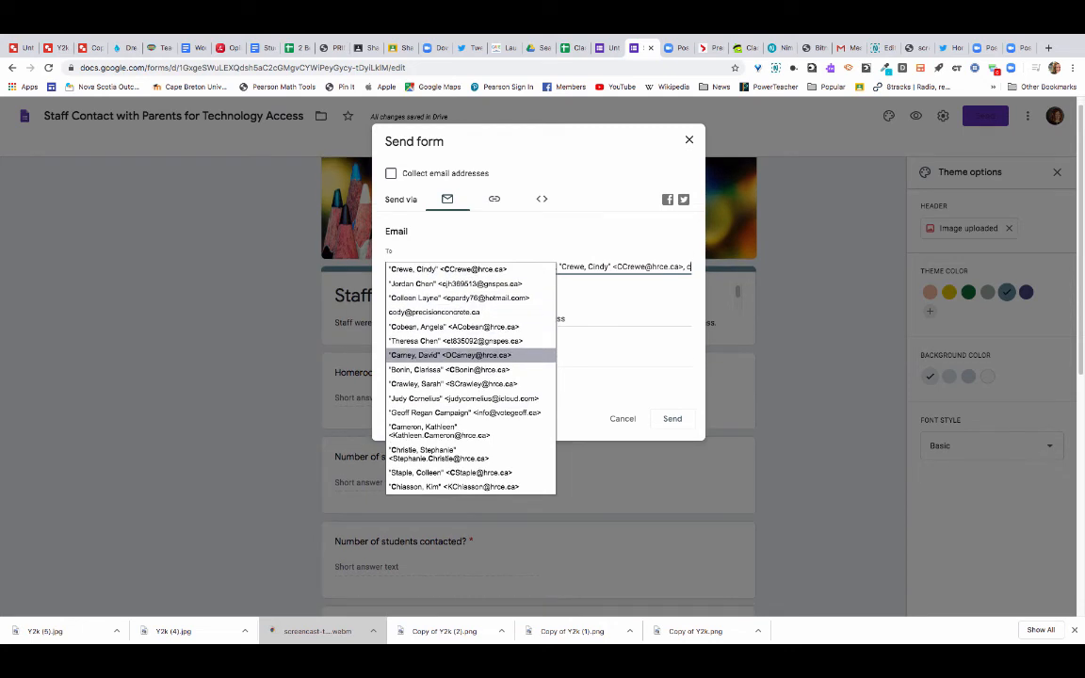
key("Down")
key("Up")
key("Return")
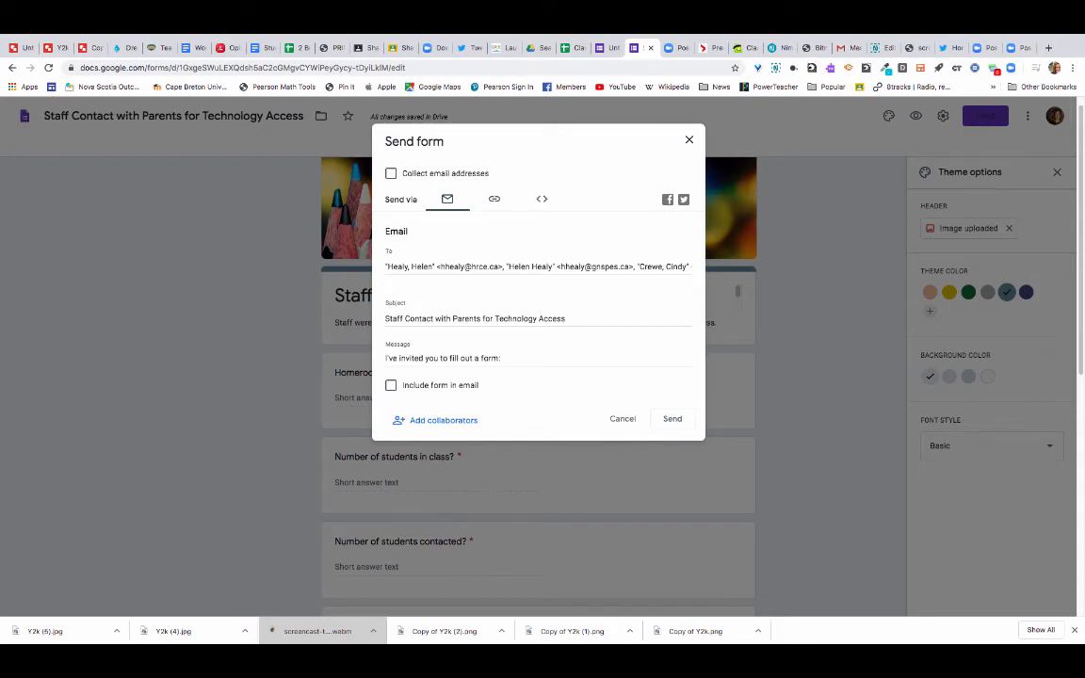
left_click(690, 267)
type("c")
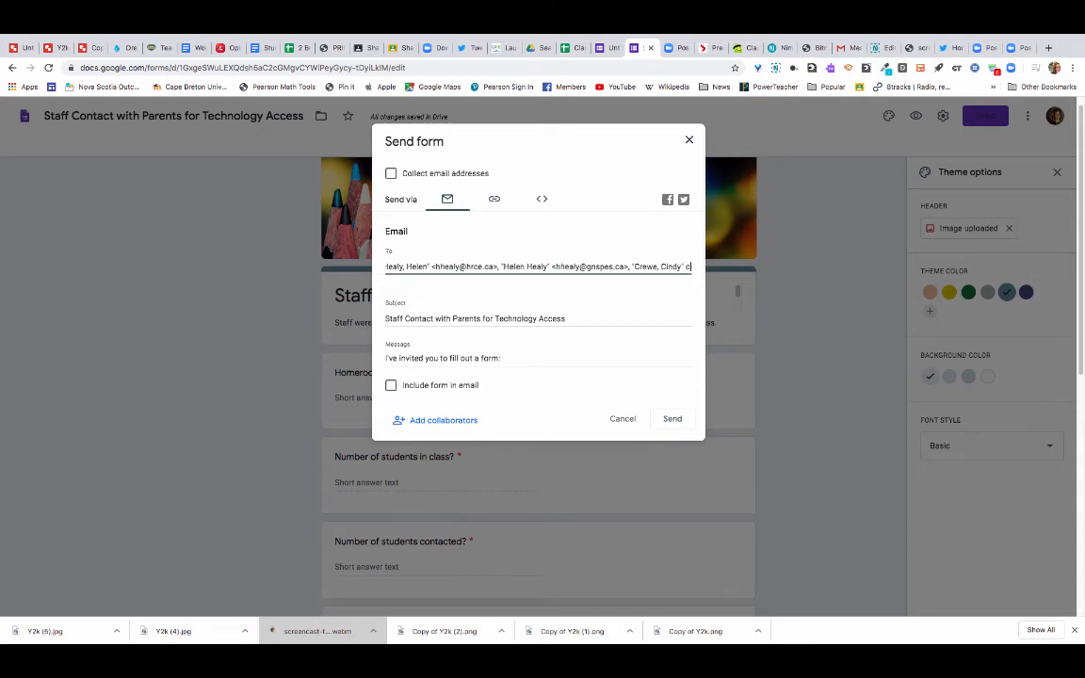
type("or")
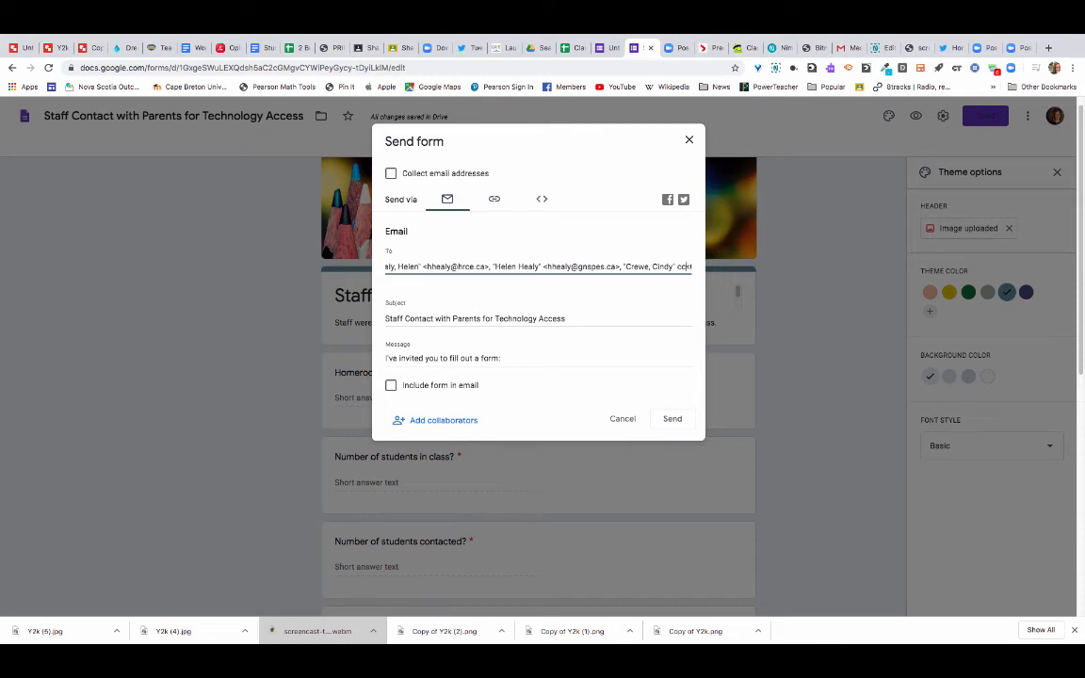
key("BackSpace")
key("BackSpace")
key("BackSpace")
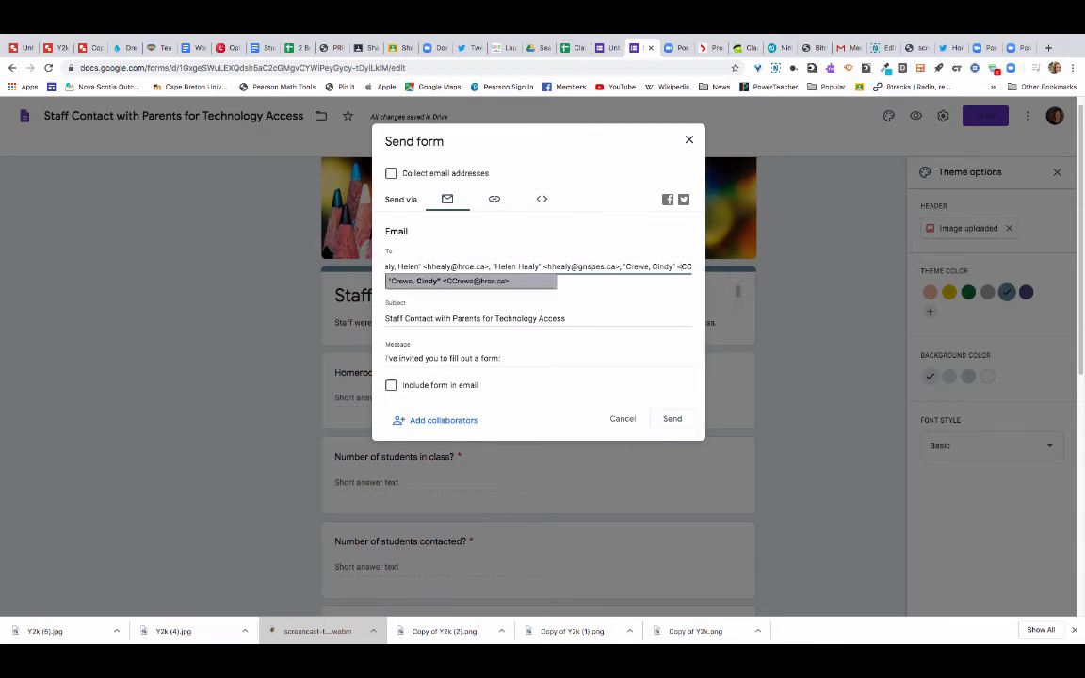
Add the second colleague's other address at the end of the recipients and send the form, approving the invitation of users outside GNSPES/SEPNE
key("Right")
key("Right")
key("Right")
key("Right")
key("Right")
key("Right")
key("Right")
key("Right")
key("Right")
key("Right")
key("Right")
key("Right")
key("Right")
key("Right")
key("Right")
key("Right")
key("Right")
key("Right")
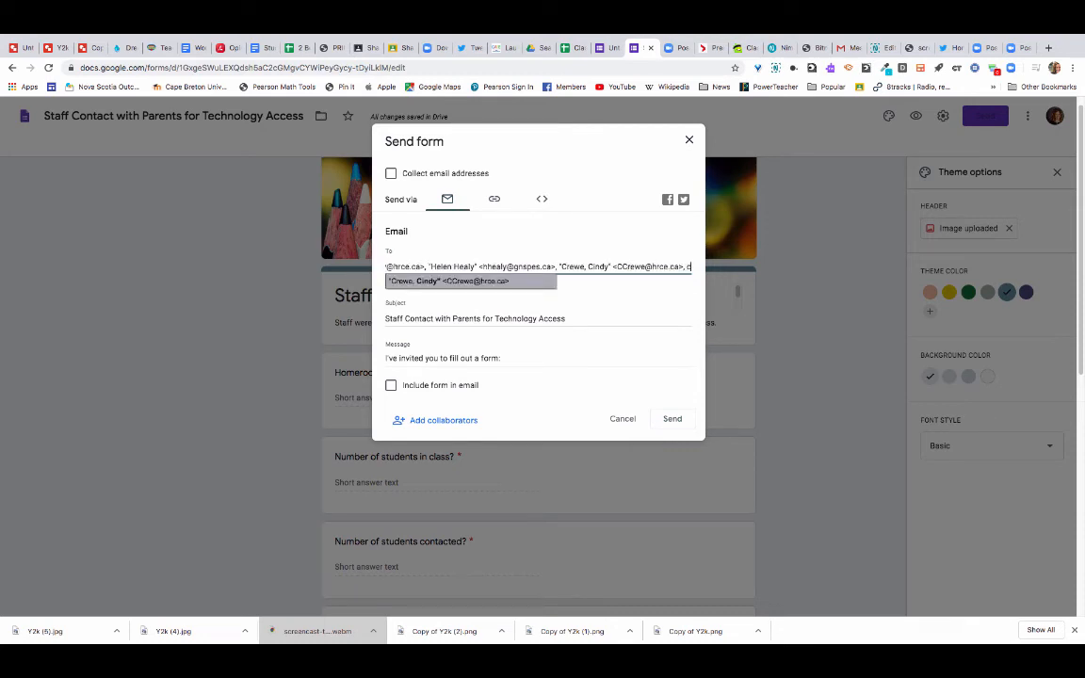
type("i")
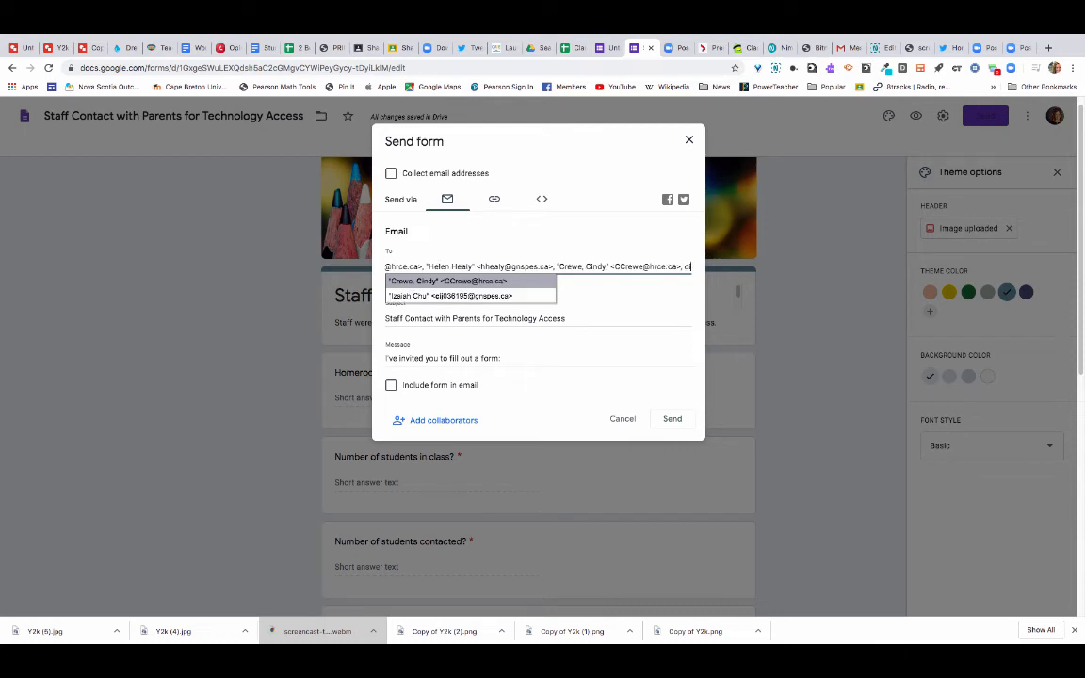
key("BackSpace")
key("BackSpace")
type("ccr")
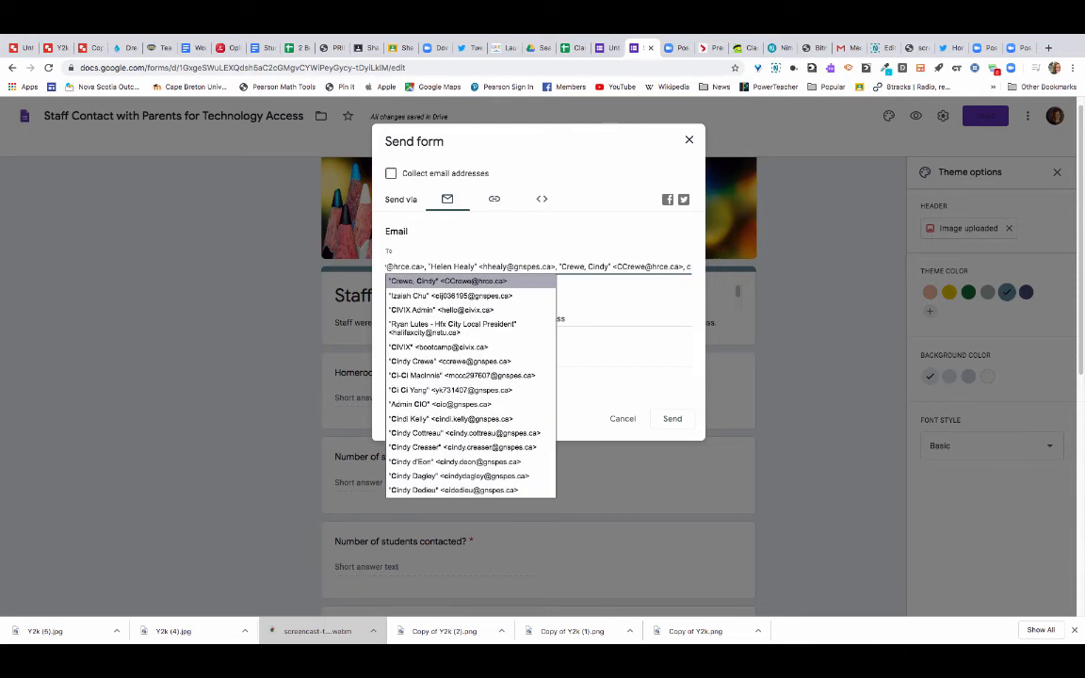
type("ew")
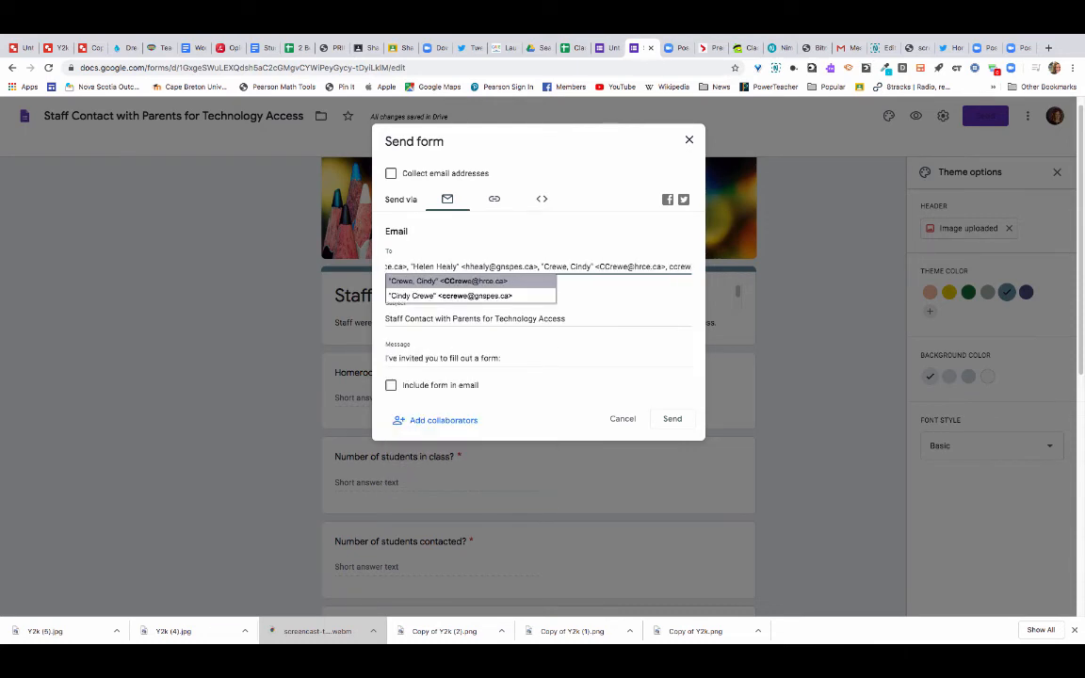
key("Down")
key("Return")
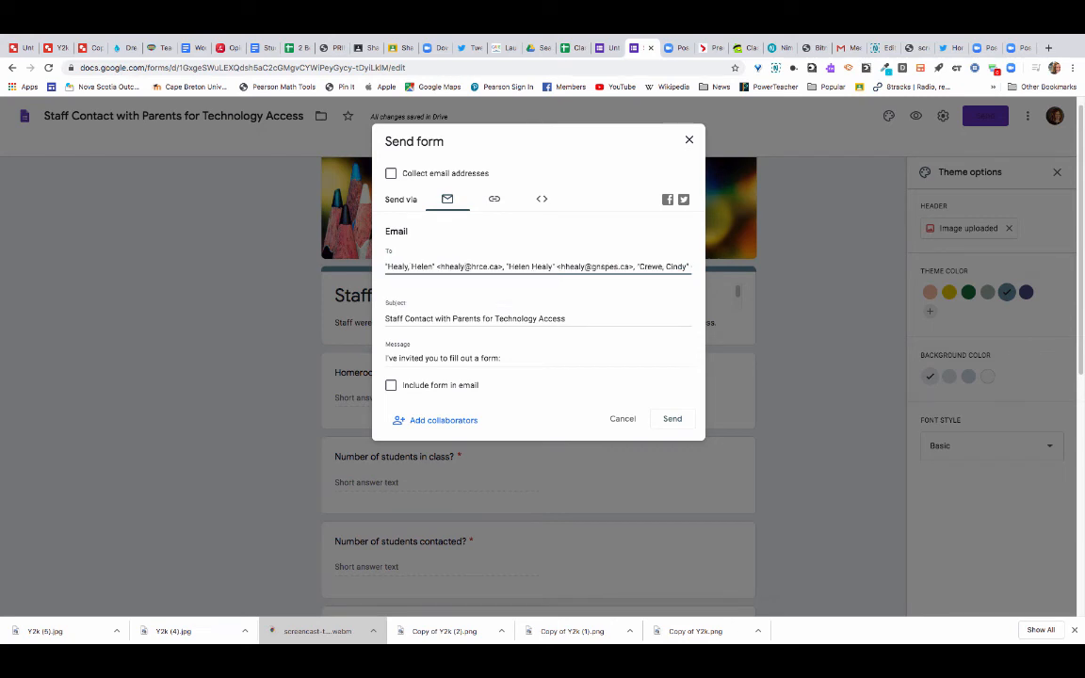
left_click(672, 419)
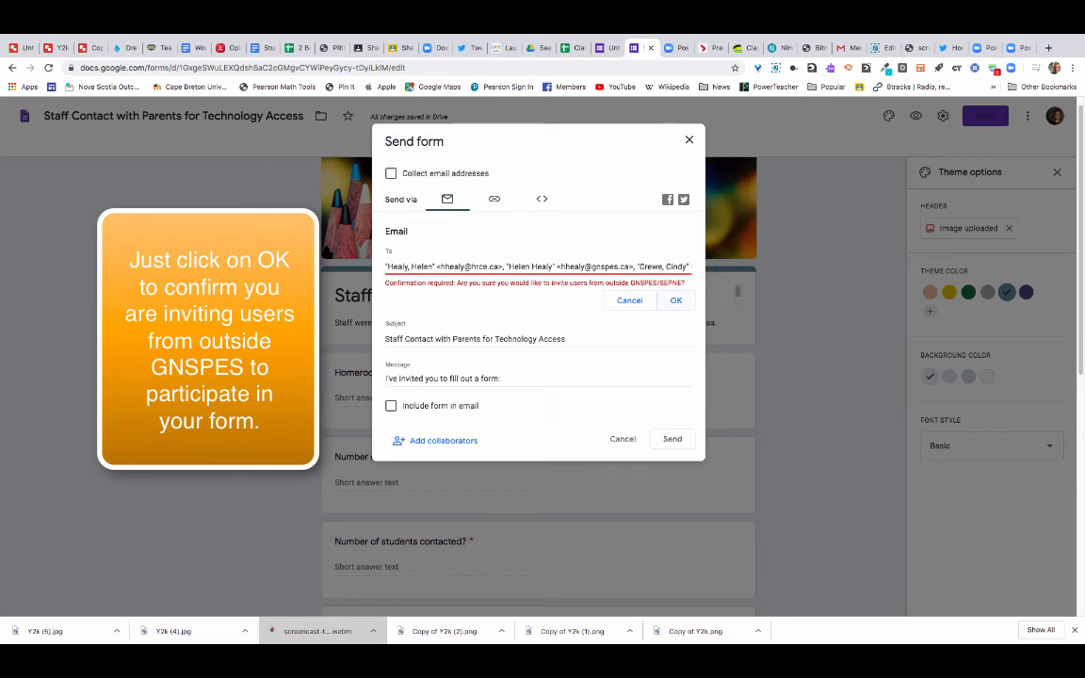
left_click(675, 300)
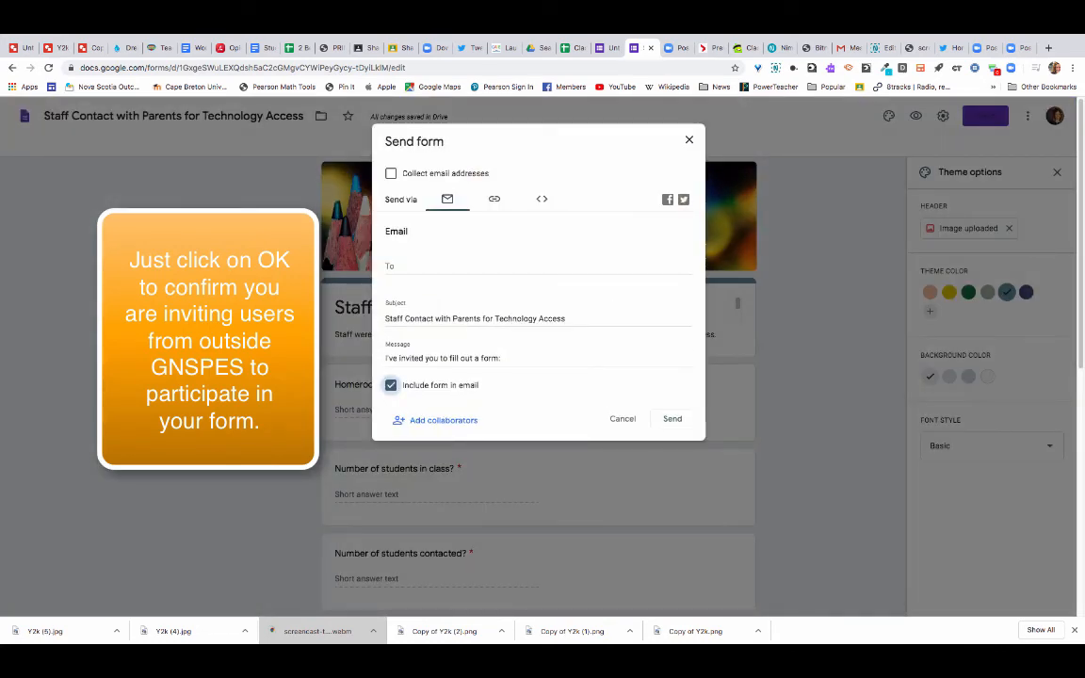
Address a new form email to one email address of each of the two colleagues
left_click(387, 267)
type("cindy")
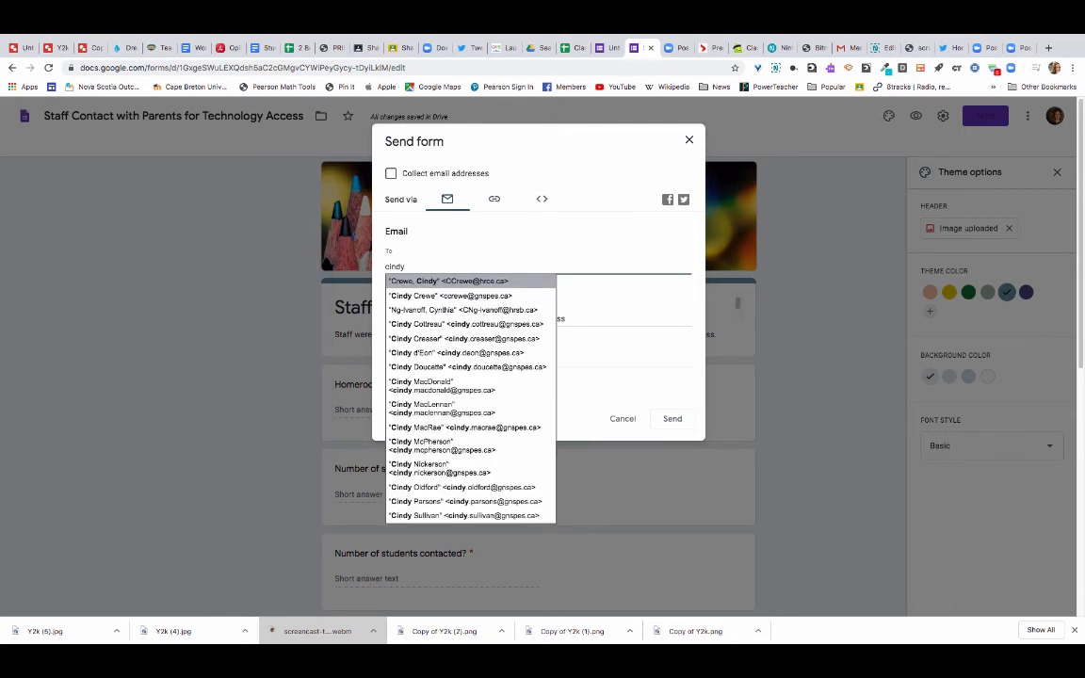
key("Return")
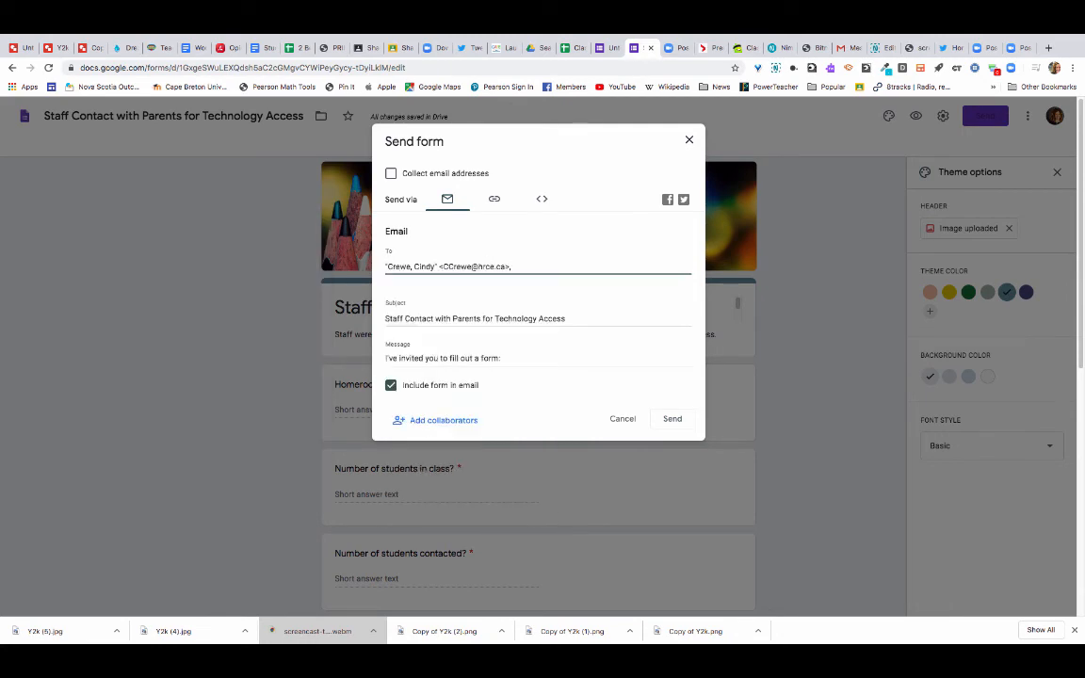
type("hh")
key("Return")
Add both colleagues' other addresses as recipients and send the form email, approving the invitation of users outside GNSPES/SEPNE
type("ce.ca>, c")
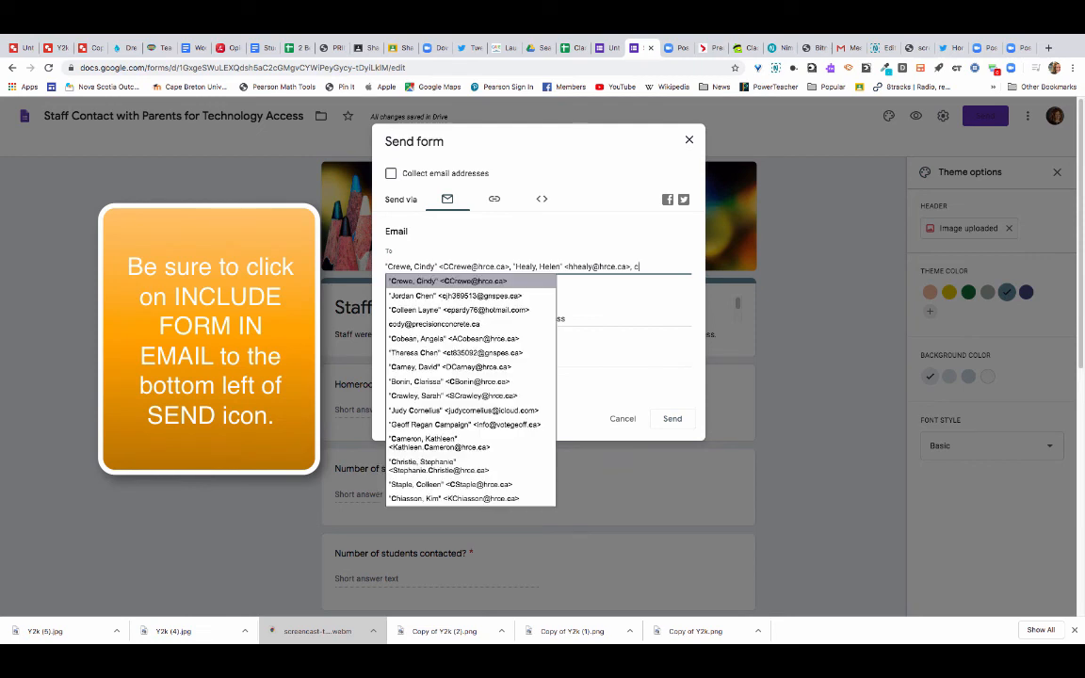
type("ind")
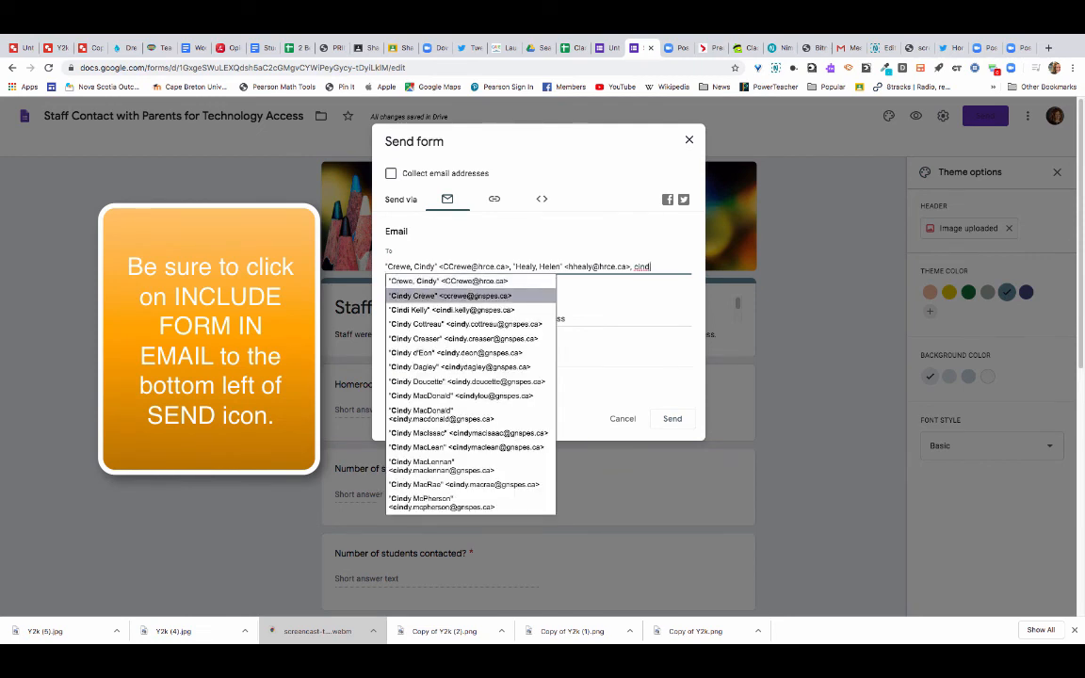
key("Return")
type("hh")
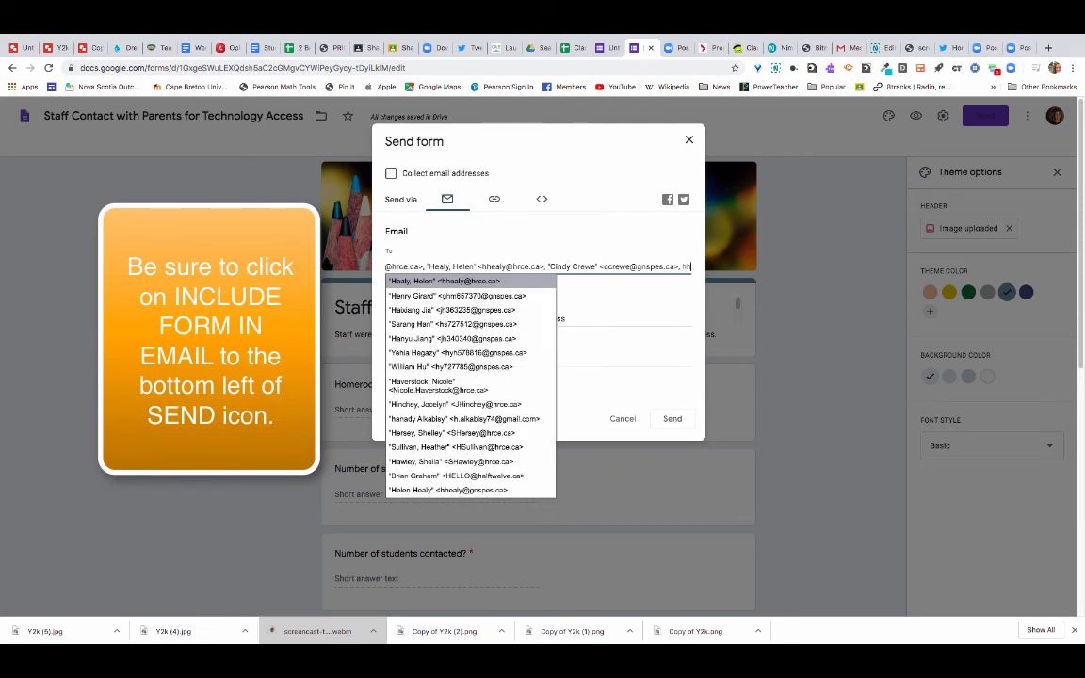
key("Up")
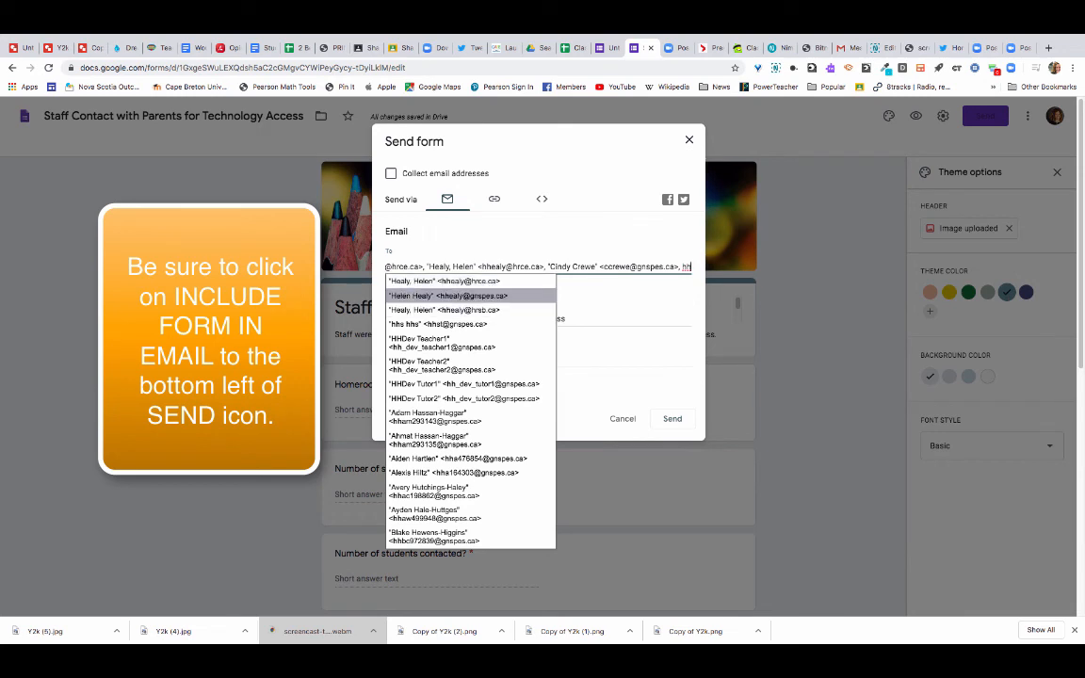
key("Return")
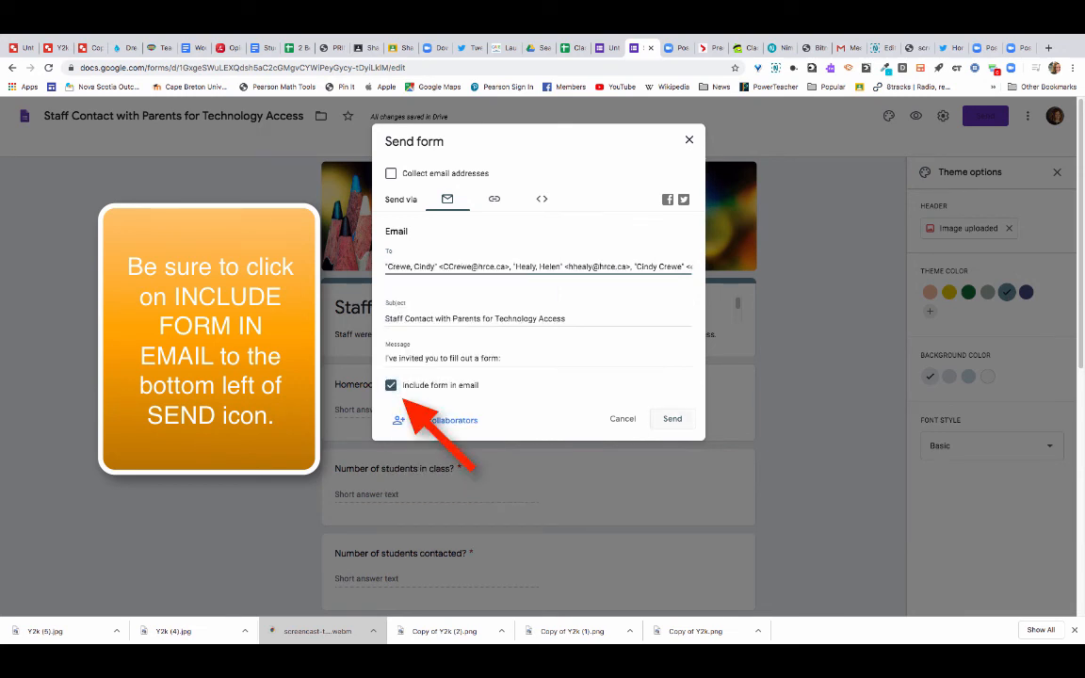
left_click(672, 419)
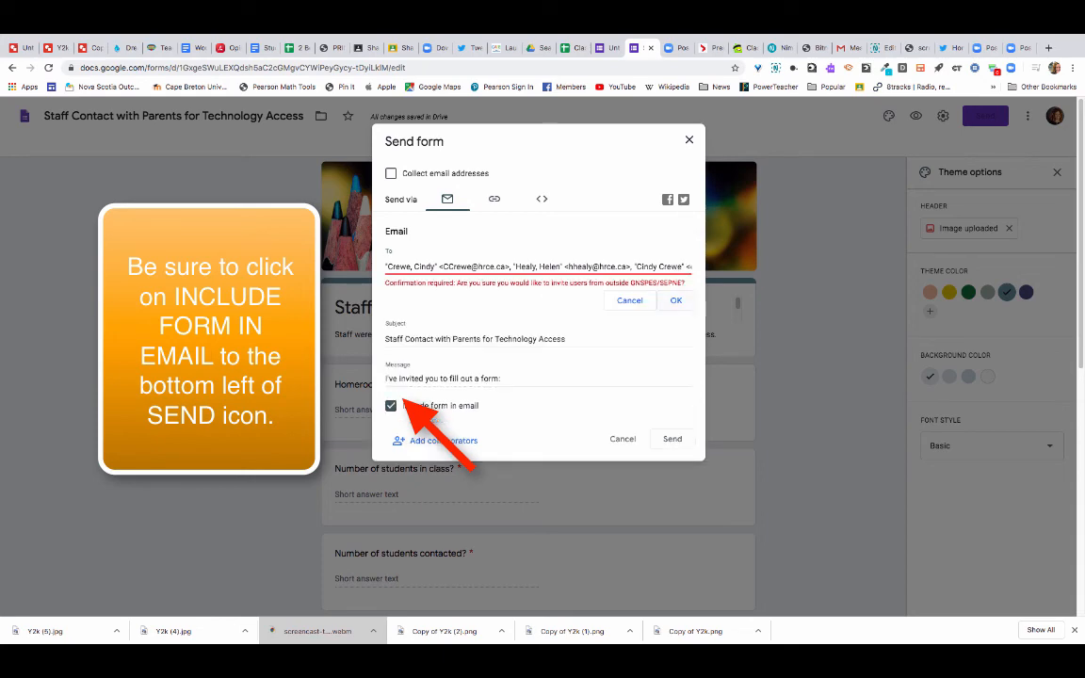
left_click(676, 299)
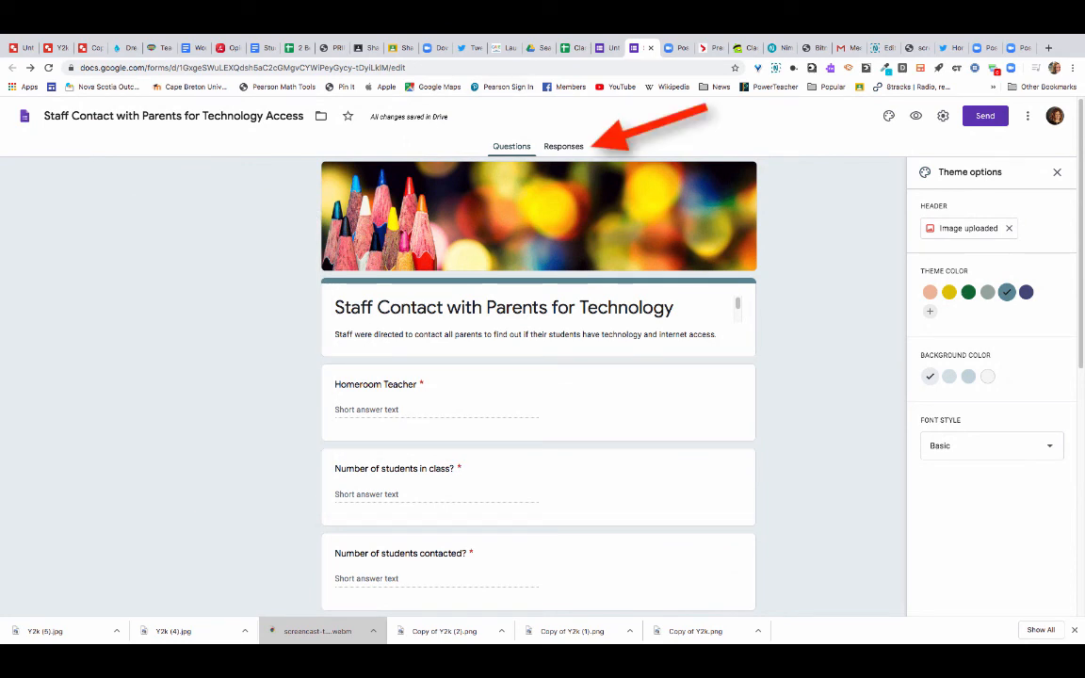
Create a new spreadsheet as the destination for the form's responses
left_click(563, 146)
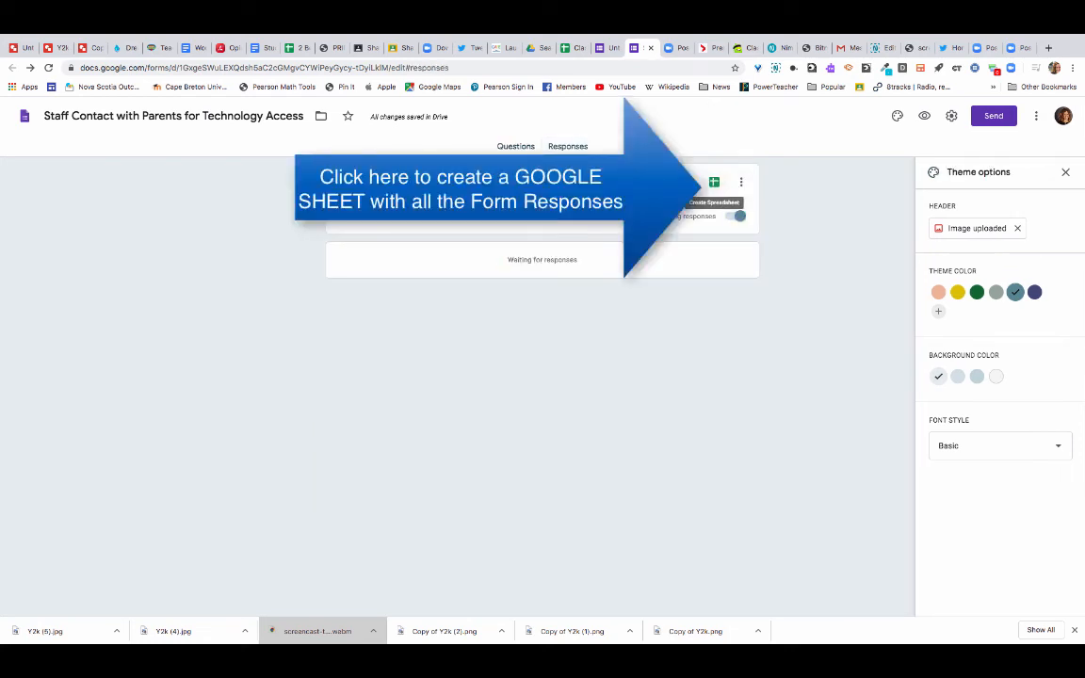
left_click(714, 182)
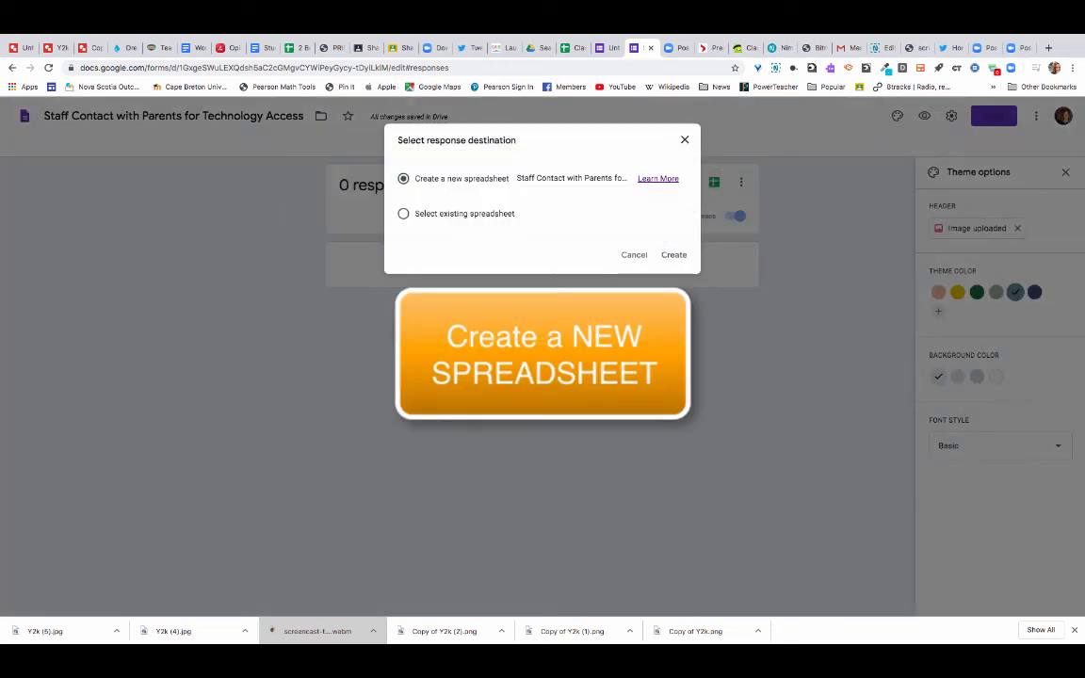
left_click(674, 255)
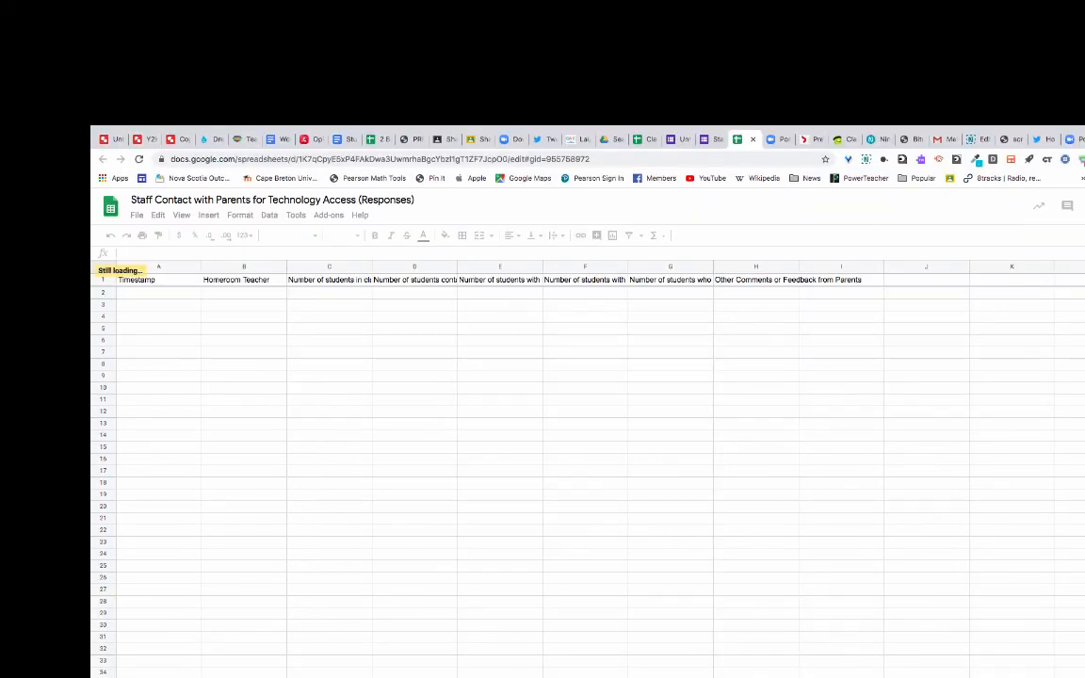
Set text wrapping to Wrap for the question headers in cells B1 to I1 of the response spreadsheet
left_click(243, 280)
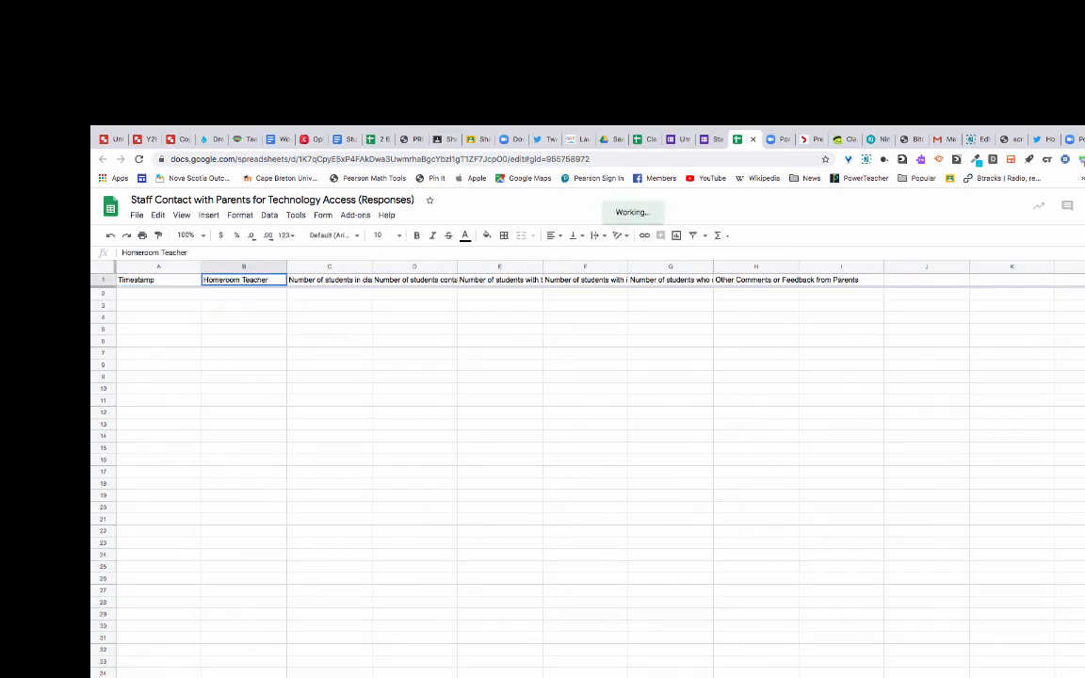
left_click_drag(243, 280, 841, 280)
left_click(239, 215)
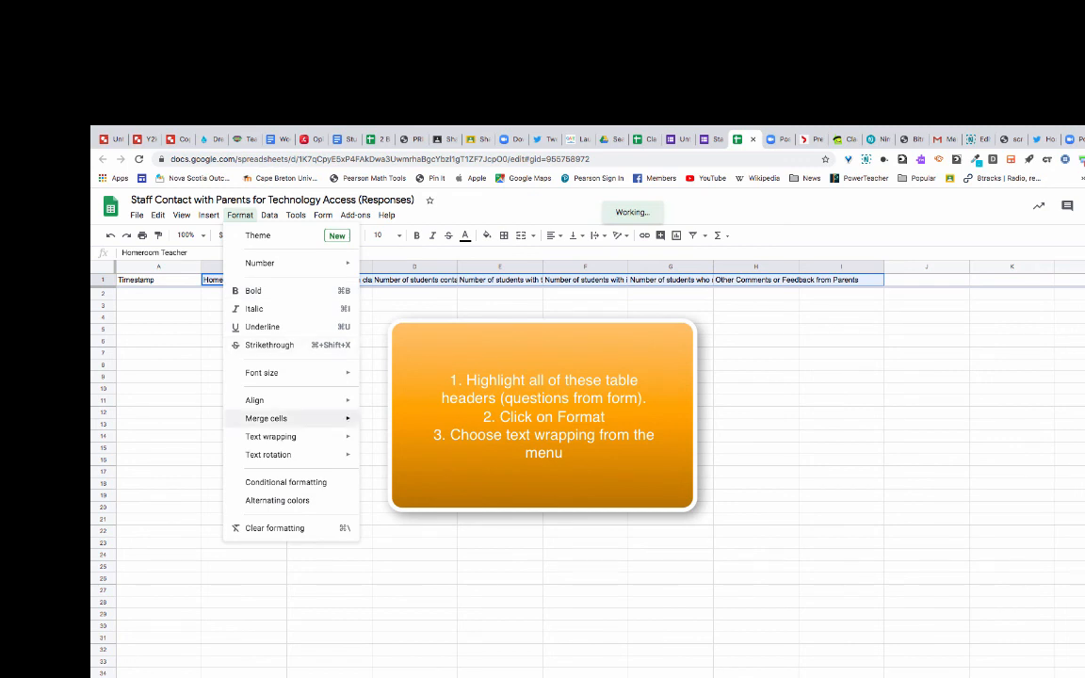
mouse_move(270, 436)
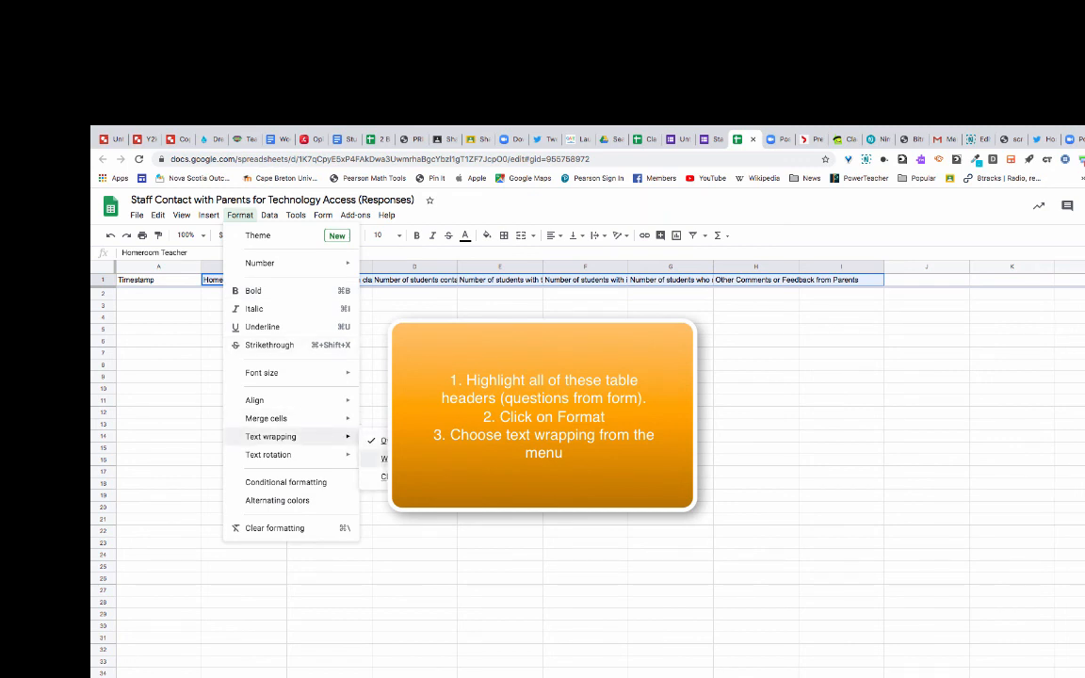
left_click(375, 458)
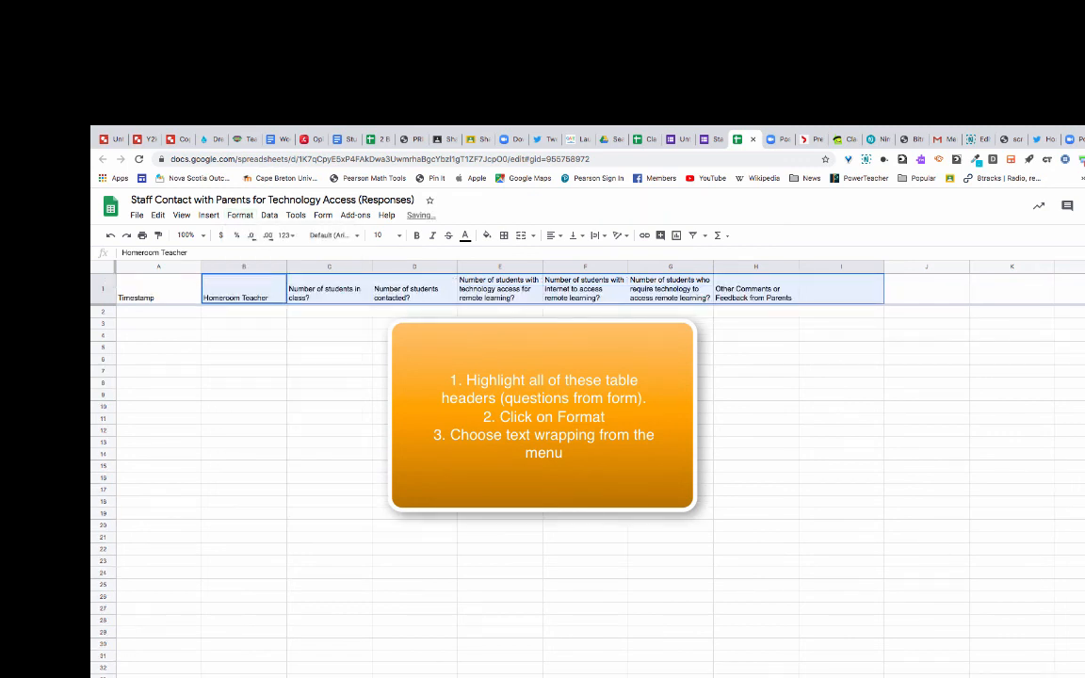
left_click(415, 371)
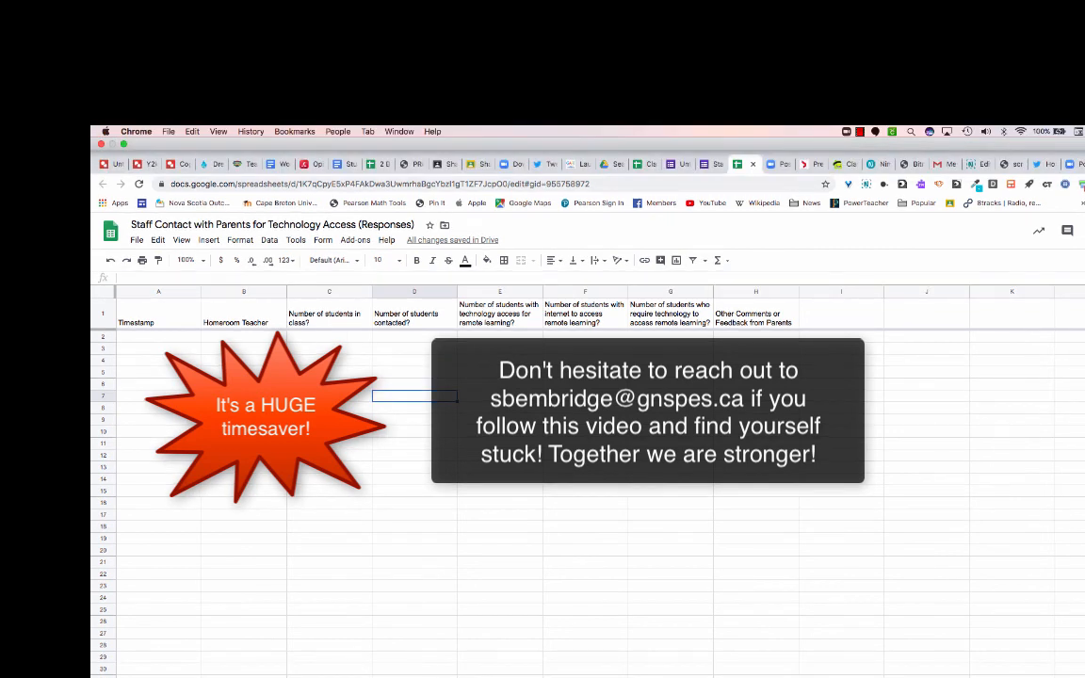
left_click(859, 131)
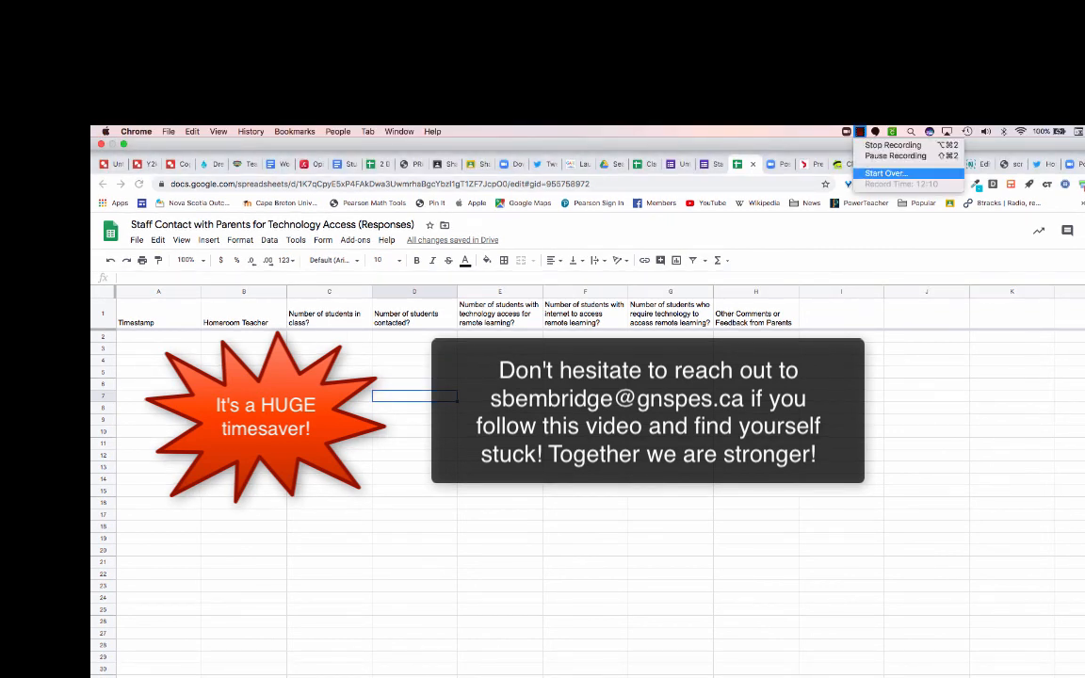